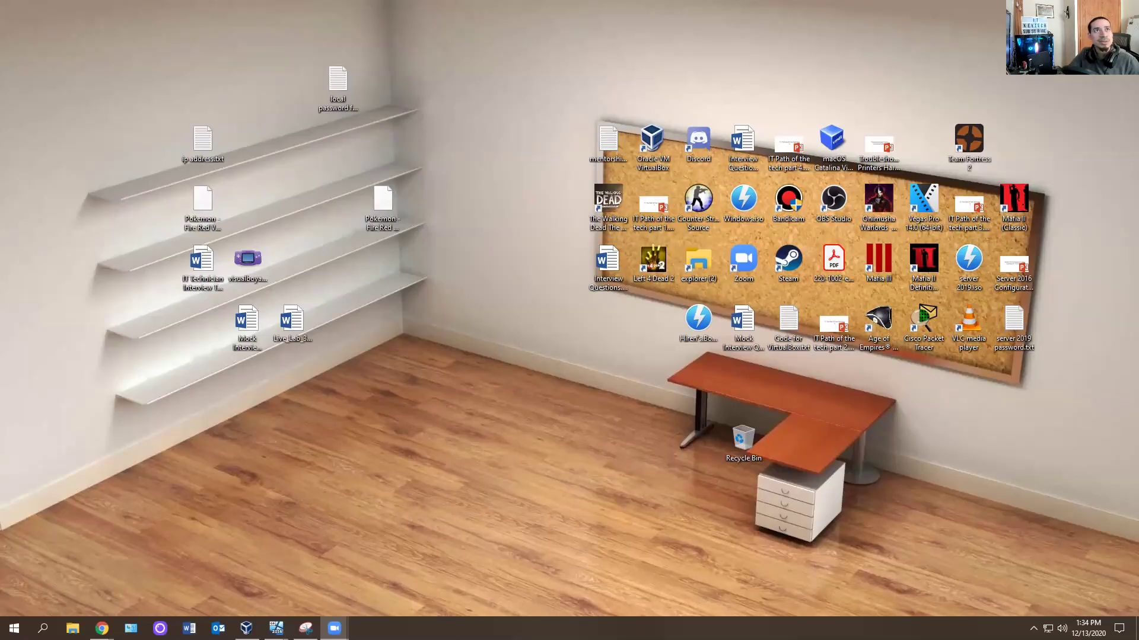
# In a new Chrome tab, search Google for 'spiceworks' and open the Spiceworks.com home page.
pyautogui.click(102, 628)
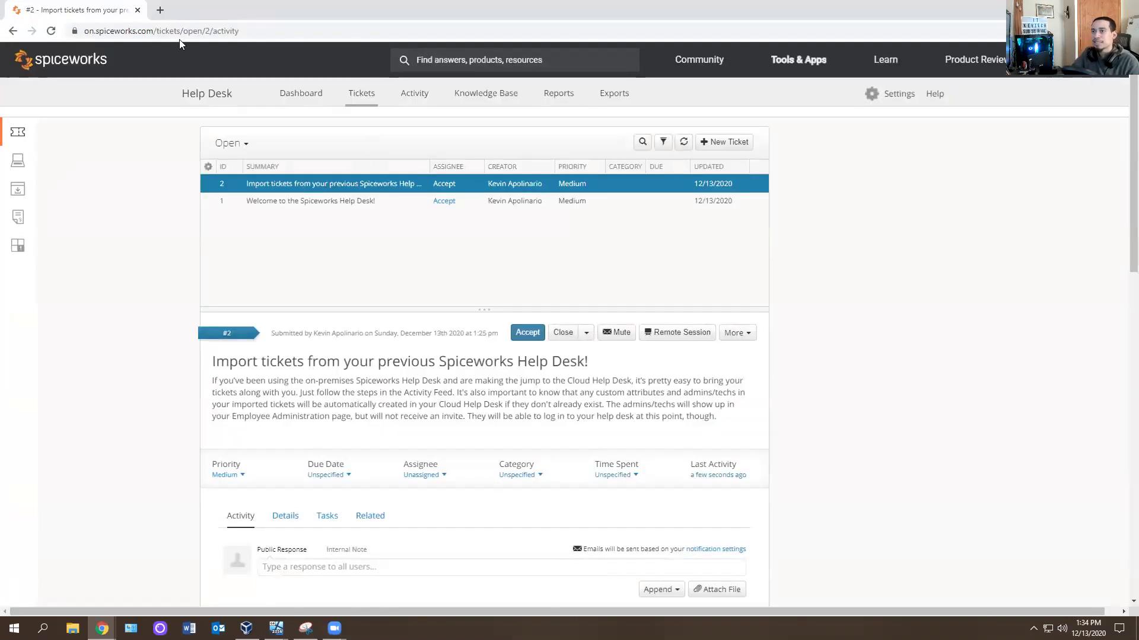
pyautogui.click(160, 11)
pyautogui.write('google')
pyautogui.press('Return')
pyautogui.write('s')
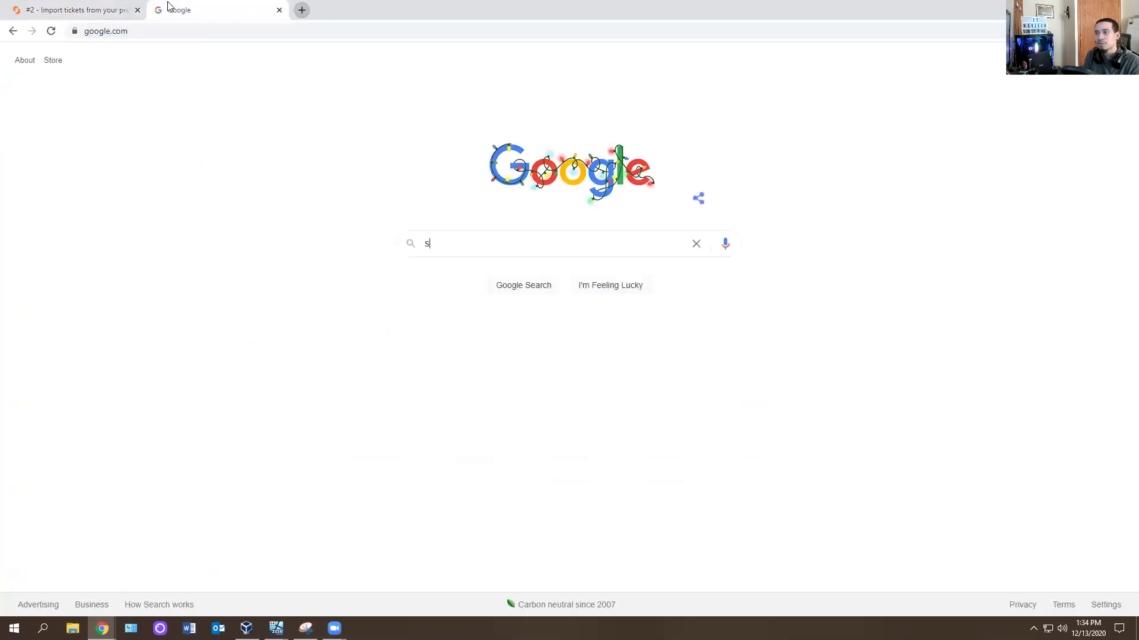
pyautogui.write('piceworks')
pyautogui.press('Return')
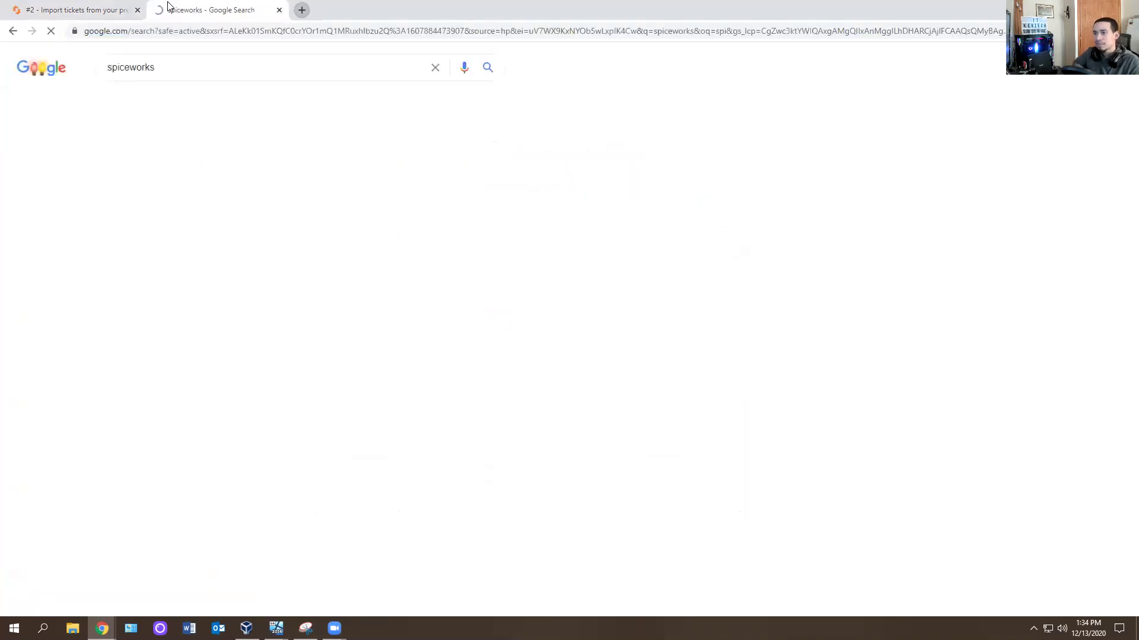
pyautogui.click(170, 176)
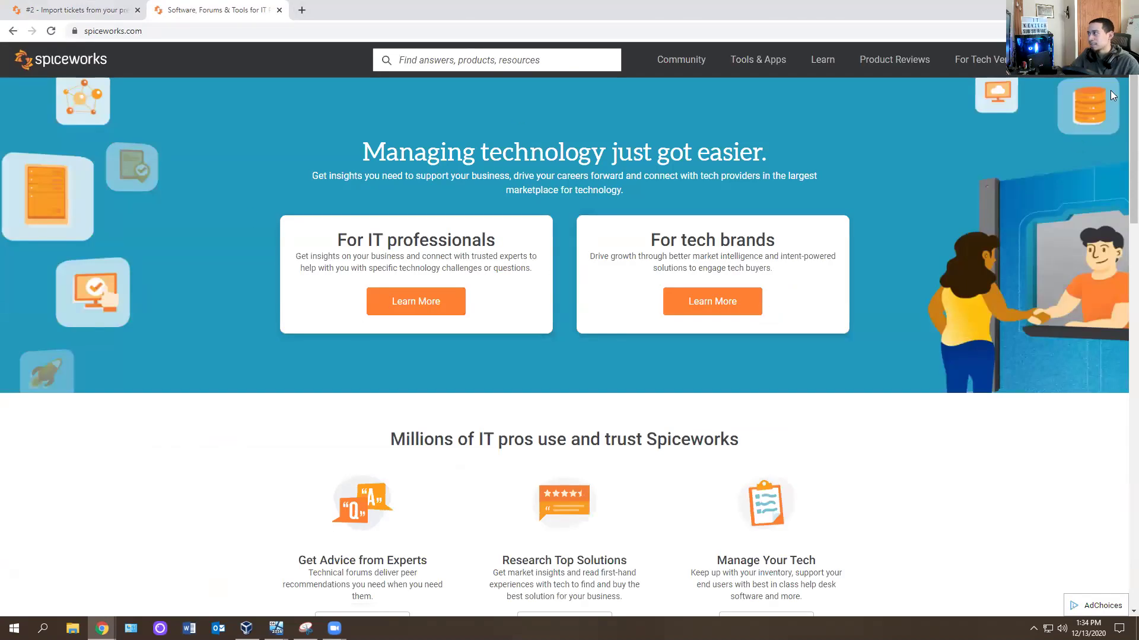
pyautogui.click(1102, 64)
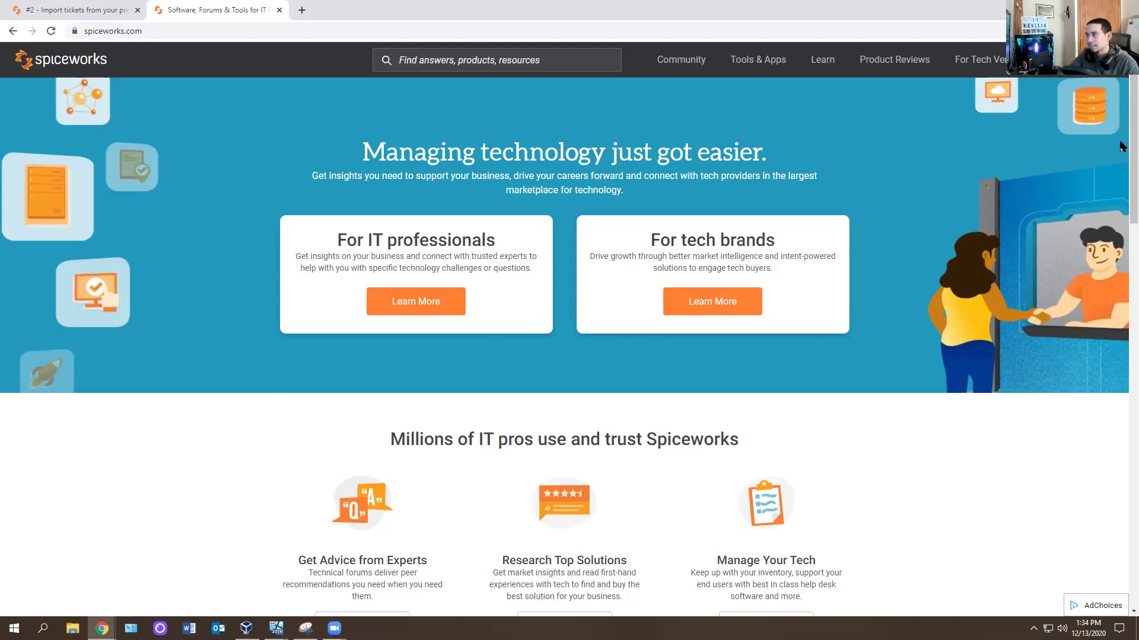
# Go to the Spiceworks Community site and scroll through its home page.
pyautogui.click(680, 59)
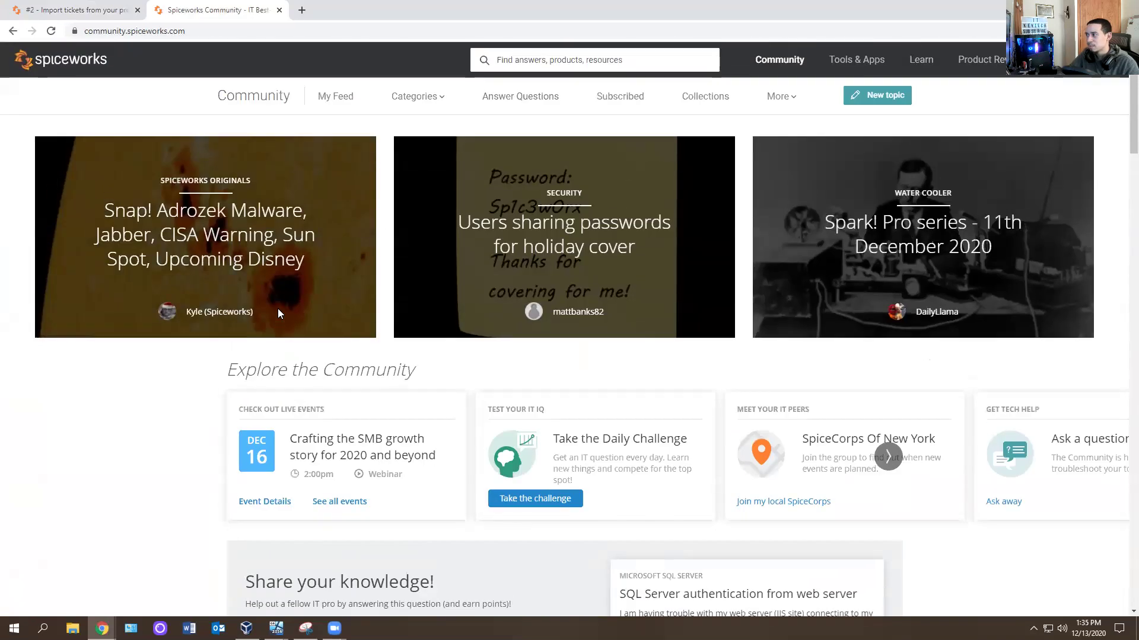
pyautogui.scroll(-6, 338, 211)
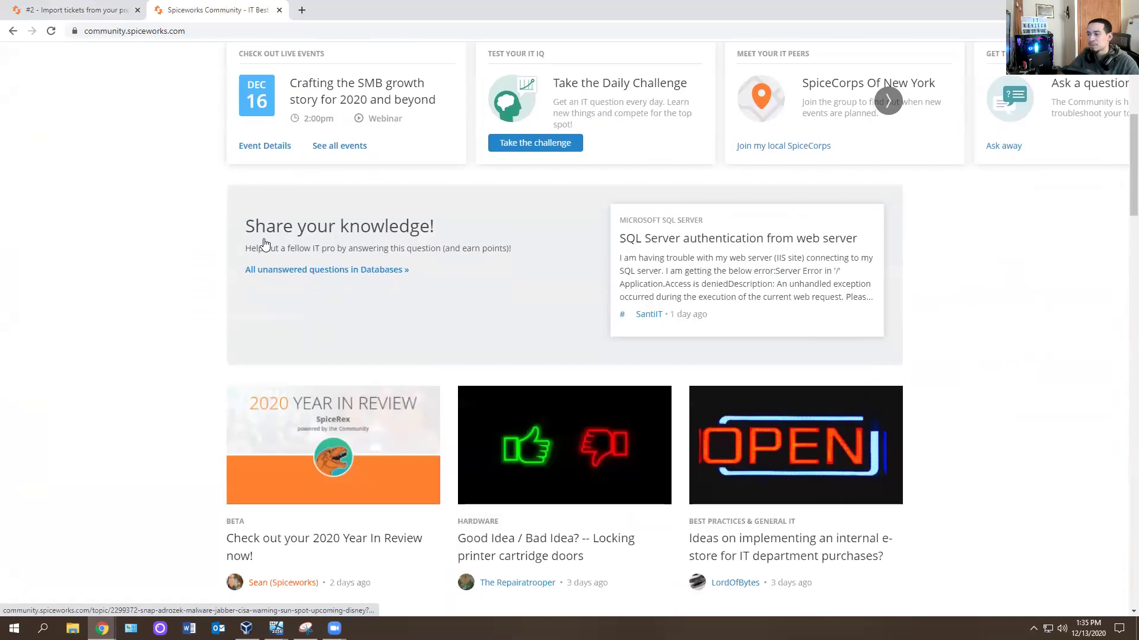
pyautogui.scroll(-9, 133, 295)
pyautogui.scroll(13, 134, 294)
pyautogui.scroll(1, 132, 294)
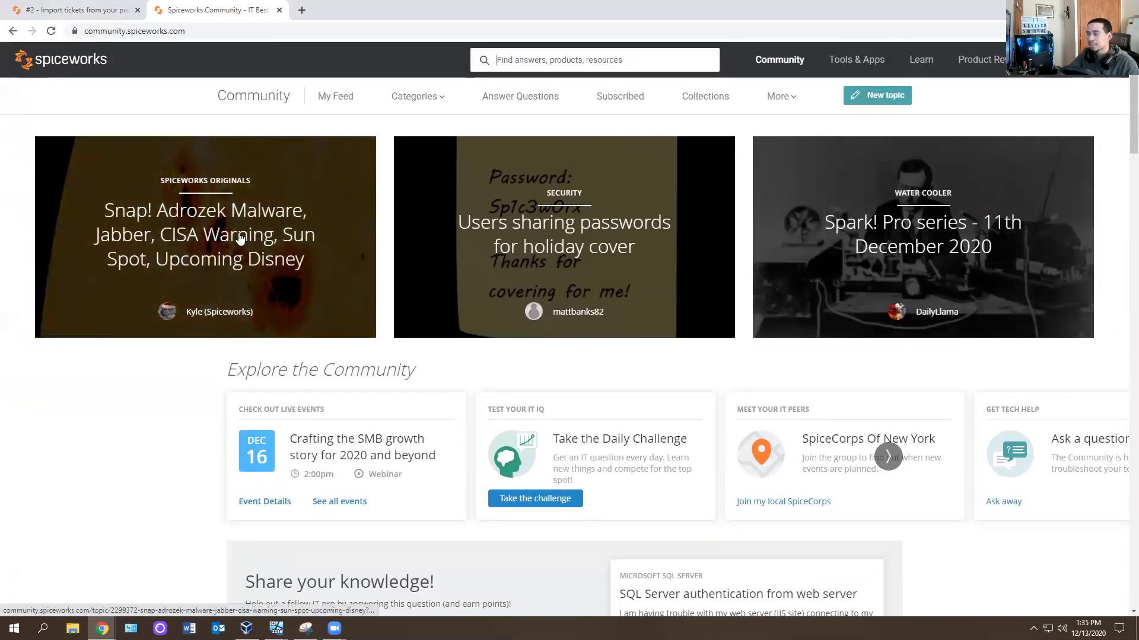
# Open Categories and browse the Hardware, Networking and Software discussion groups.
pyautogui.click(417, 99)
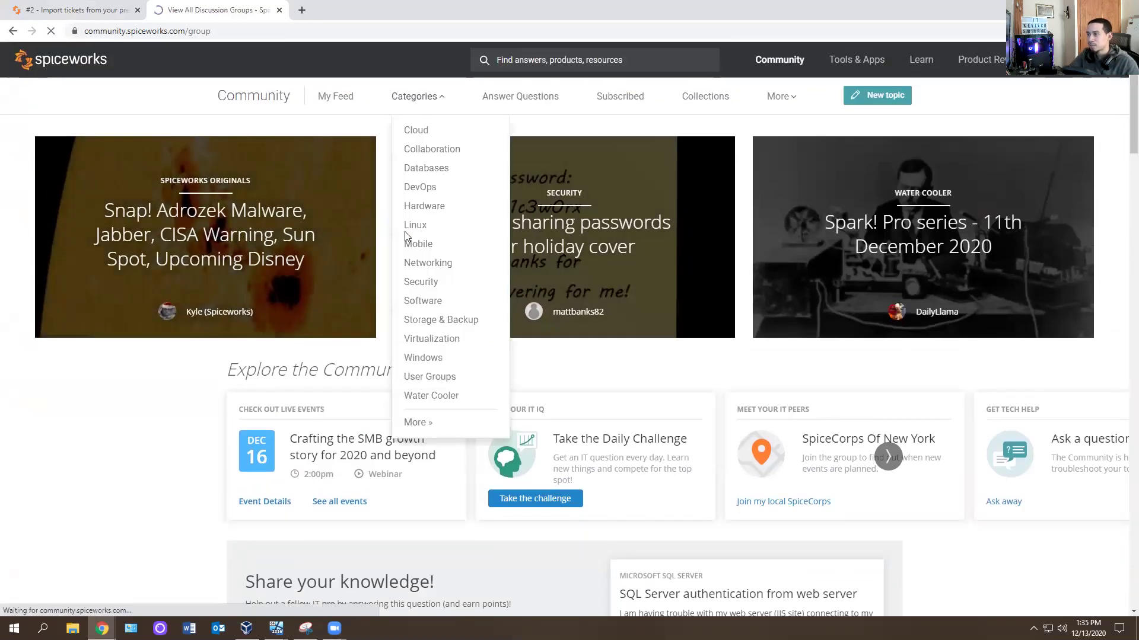
pyautogui.scroll(-3, 474, 321)
pyautogui.scroll(-2, 446, 272)
pyautogui.scroll(3, 446, 272)
pyautogui.scroll(-5, 446, 272)
pyautogui.scroll(2, 446, 272)
pyautogui.scroll(-5, 446, 272)
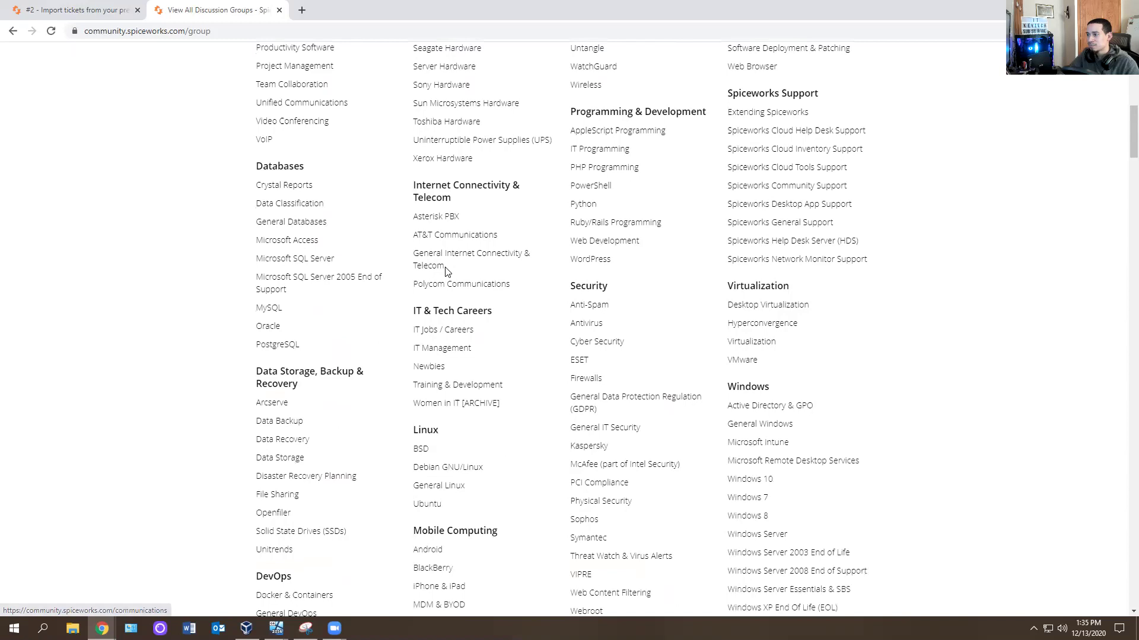
pyautogui.scroll(-7, 446, 272)
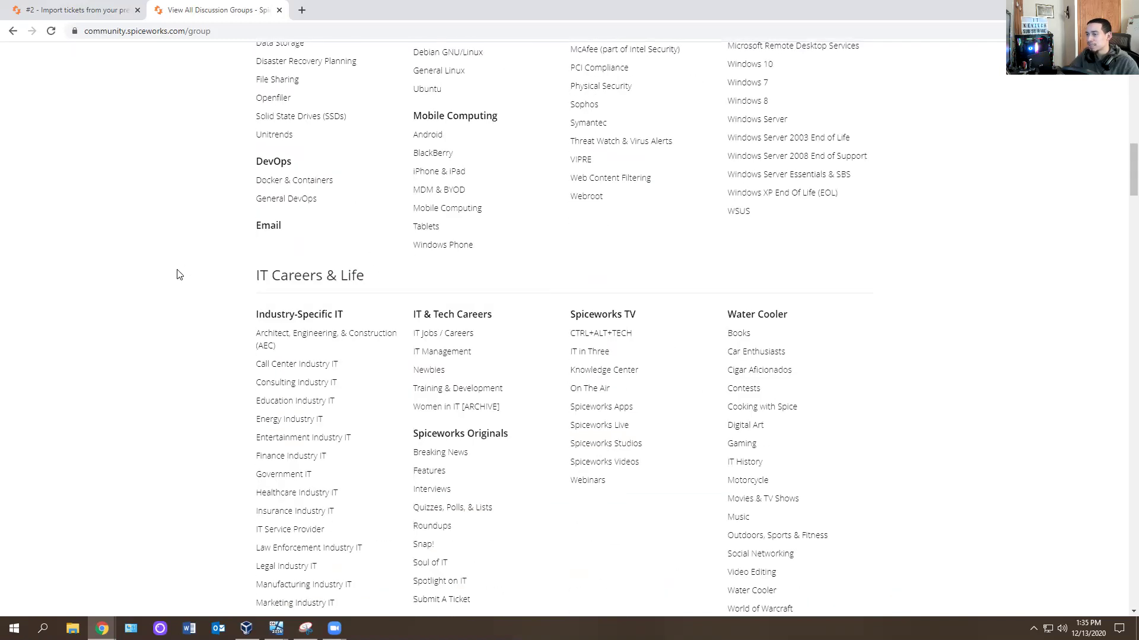
pyautogui.scroll(18, 180, 274)
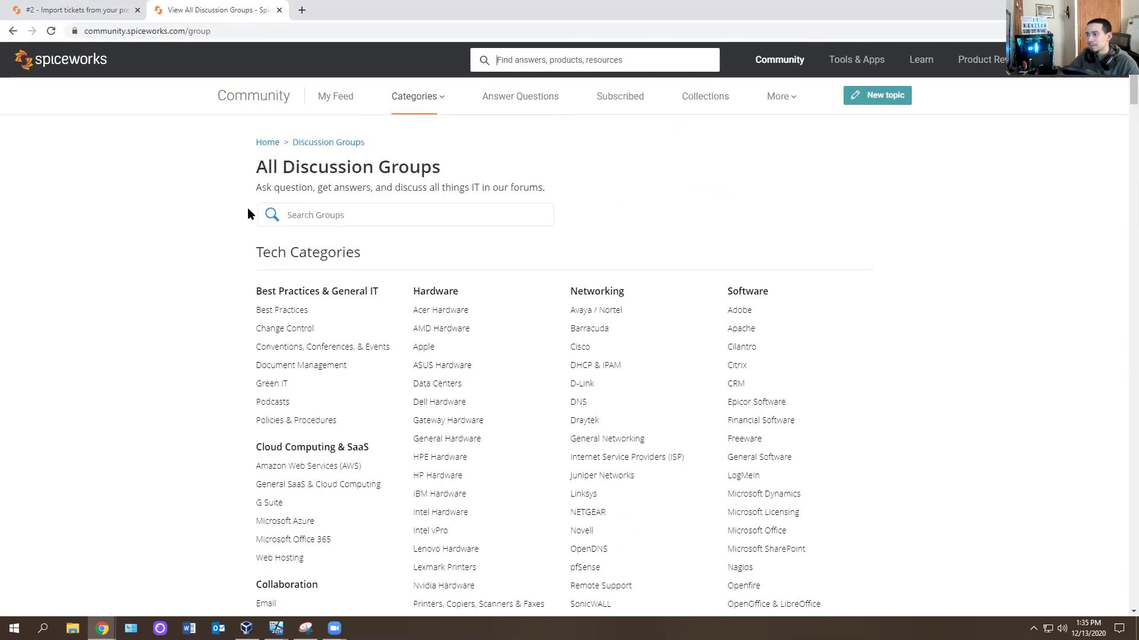
pyautogui.scroll(-7, 247, 208)
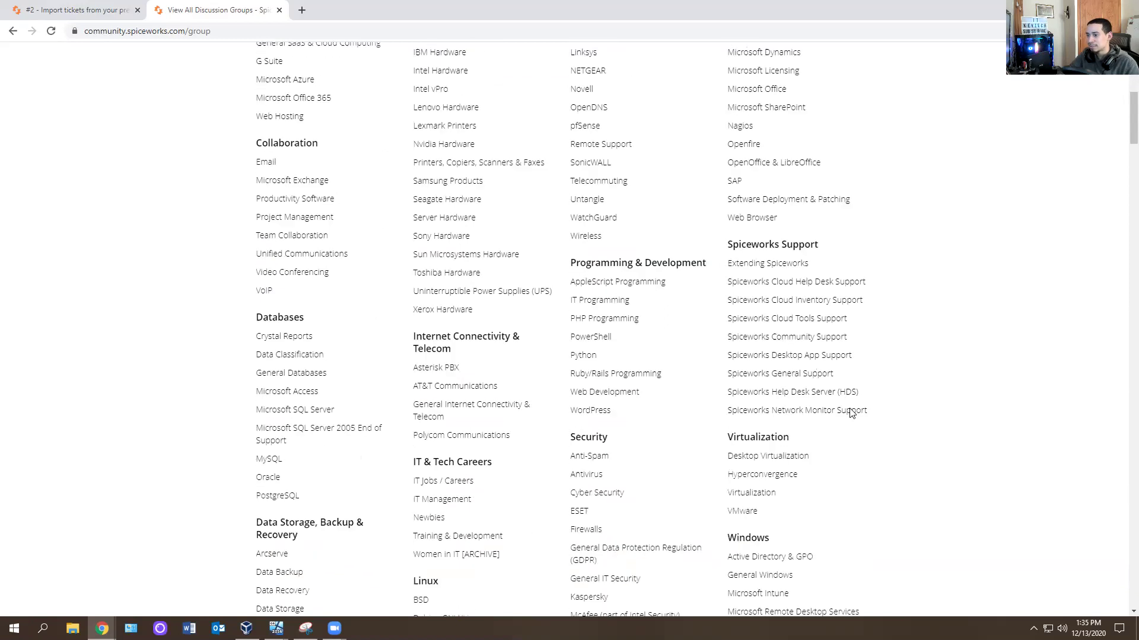
pyautogui.scroll(7, 778, 348)
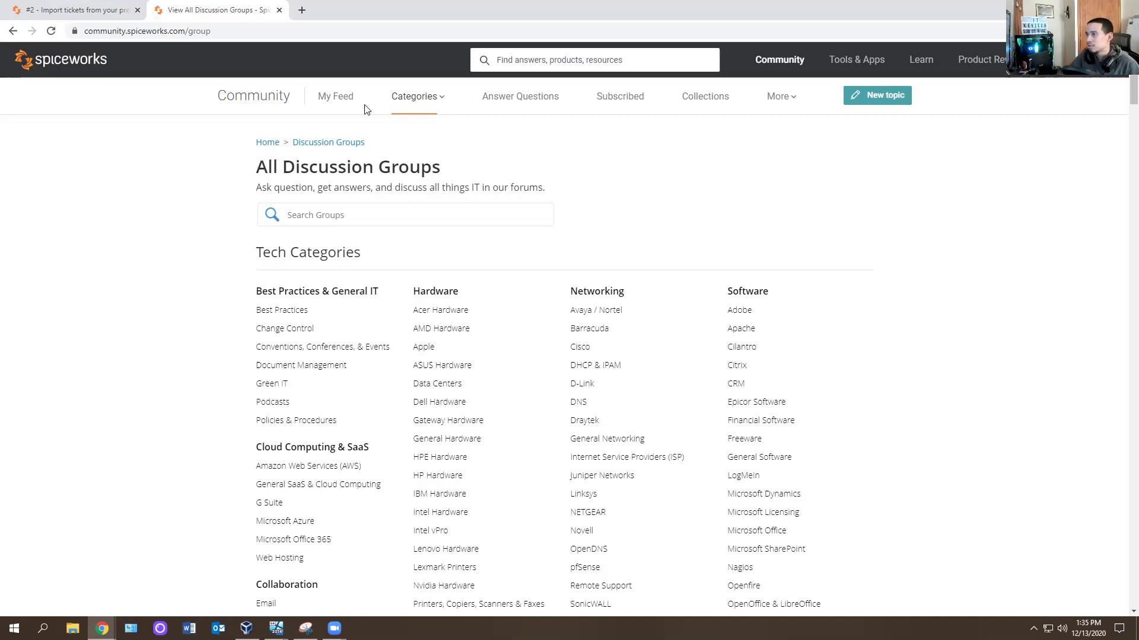
# Go through Tools & Apps to the Help Desk page and launch Cloud Help Desk.
pyautogui.click(58, 58)
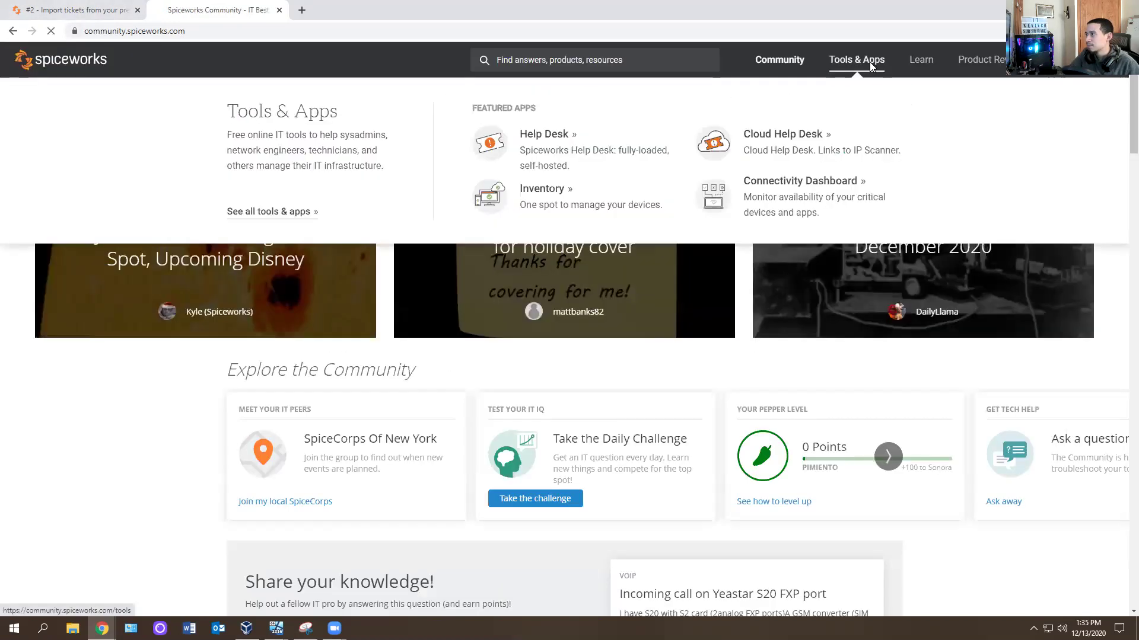
pyautogui.click(869, 62)
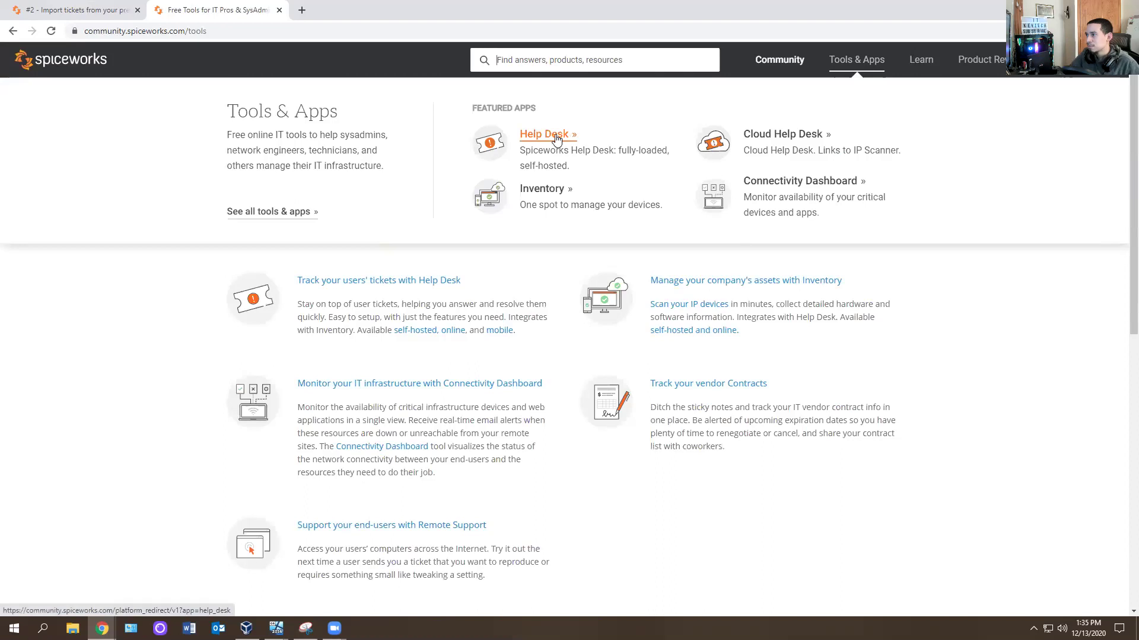
pyautogui.click(555, 137)
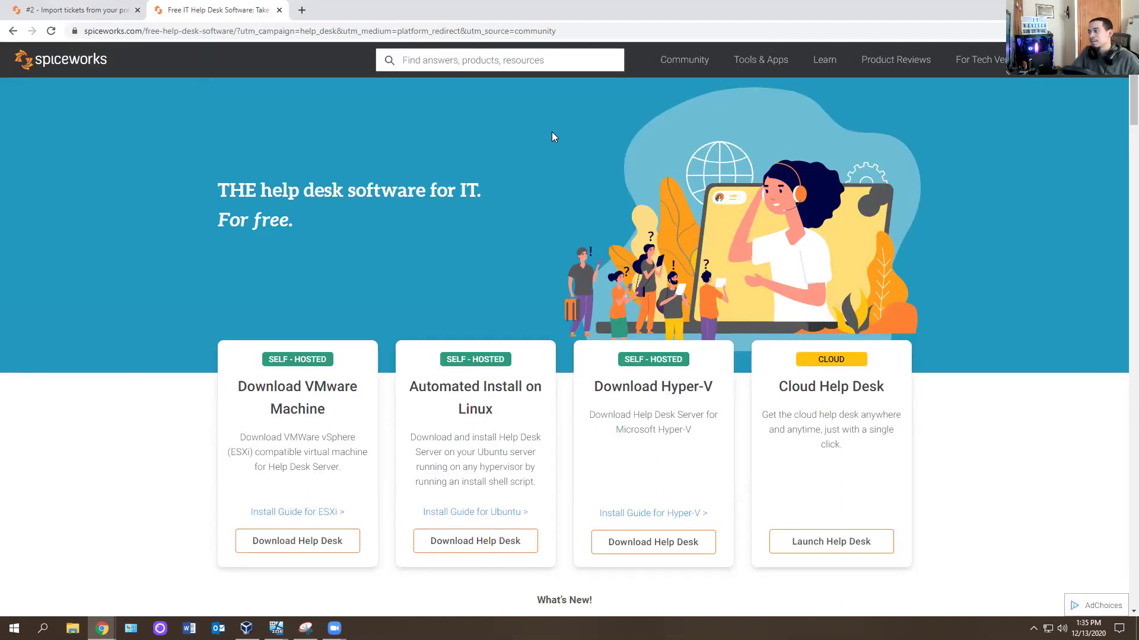
pyautogui.click(812, 544)
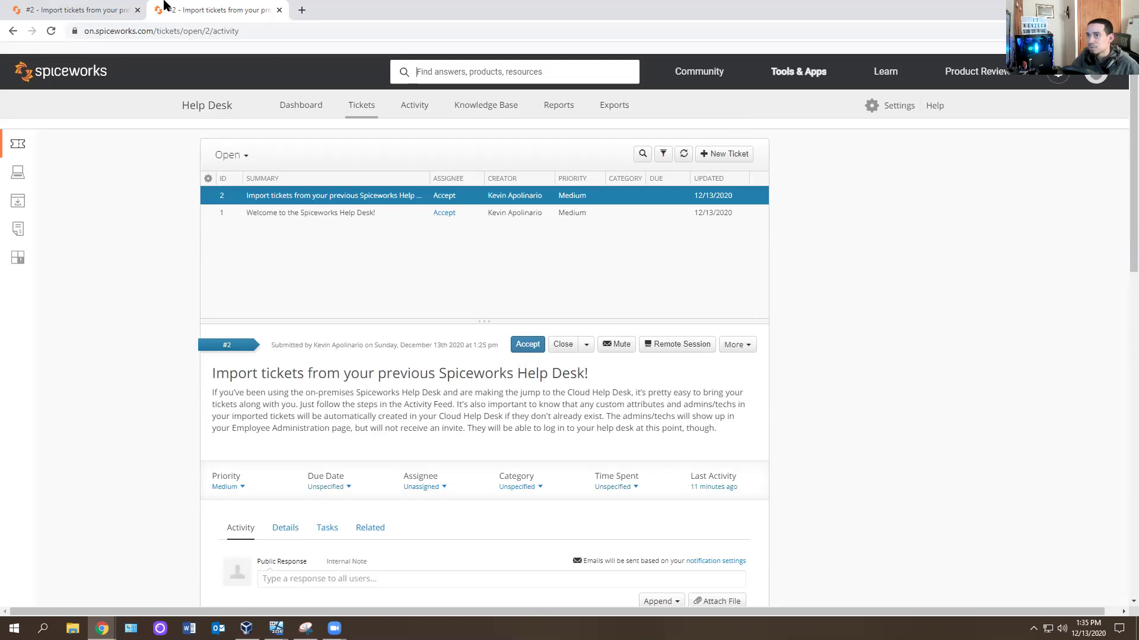
# Compare the two duplicate ticket tabs, ending on the first one.
pyautogui.click(48, 7)
pyautogui.click(207, 4)
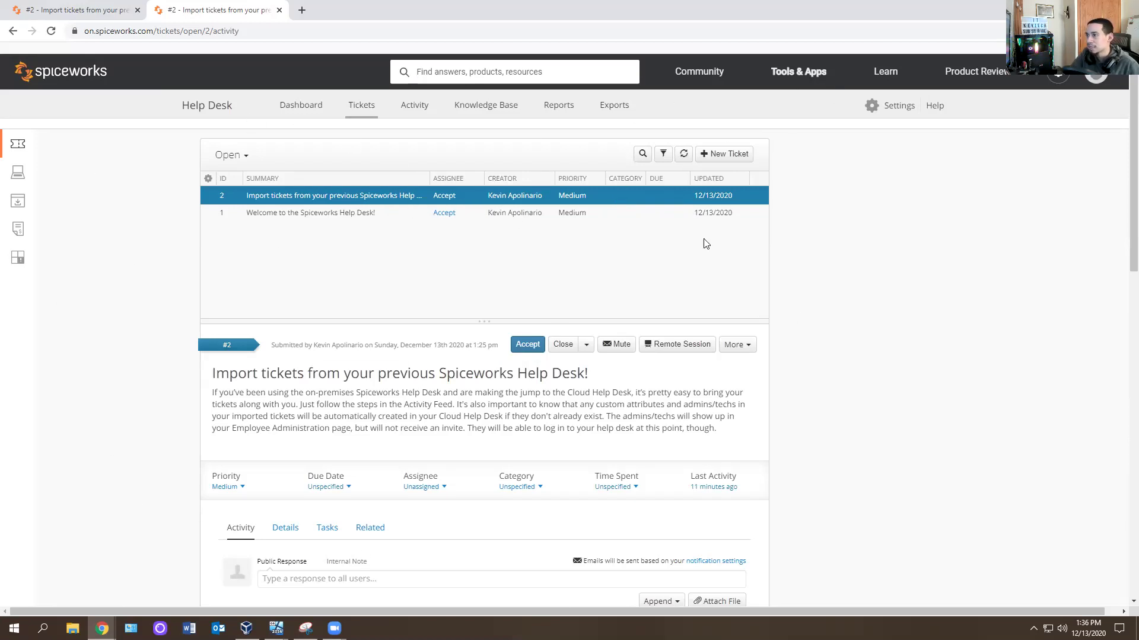
pyautogui.click(77, 10)
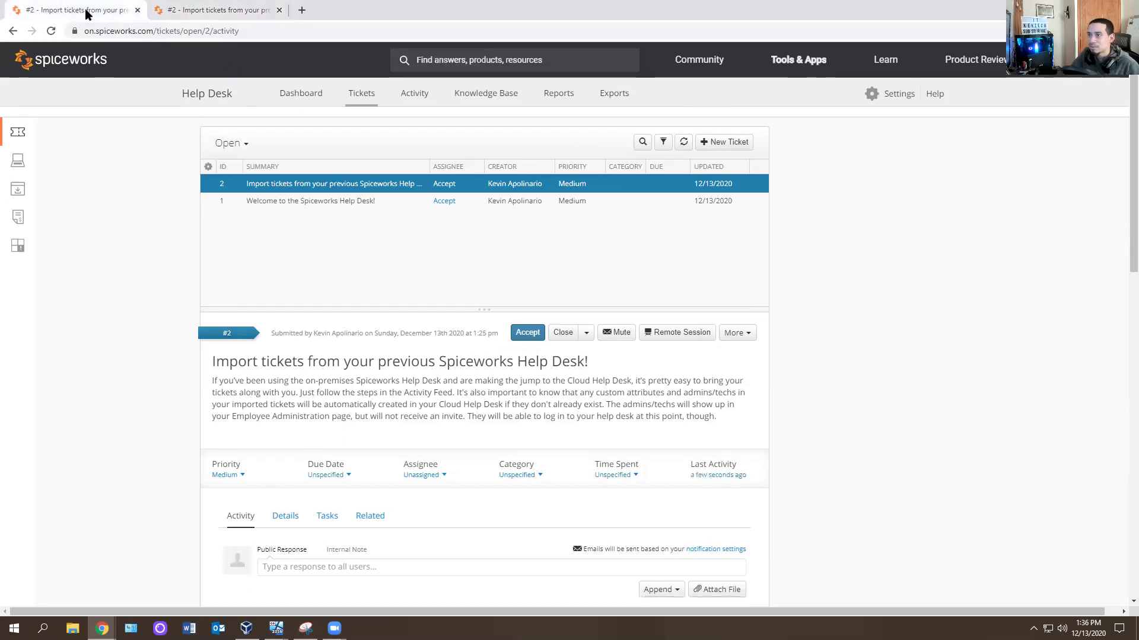
pyautogui.click(228, 8)
pyautogui.click(94, 8)
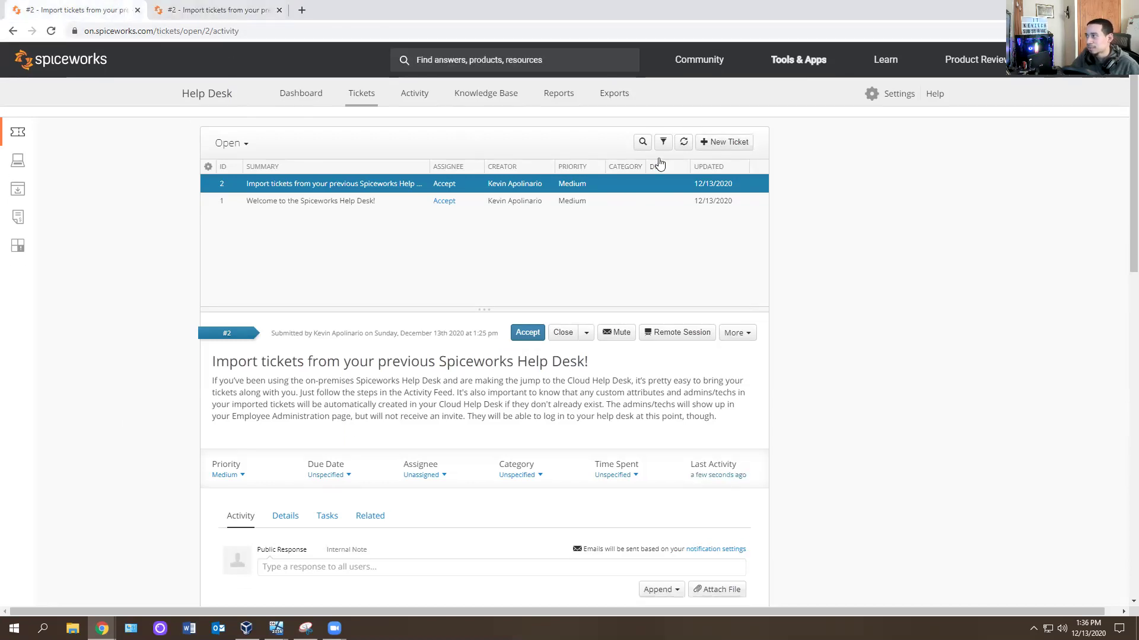
# Start a new ticket and visit its Contact, Description and Assignee fields.
pyautogui.click(725, 141)
pyautogui.click(461, 177)
pyautogui.click(496, 168)
pyautogui.click(495, 172)
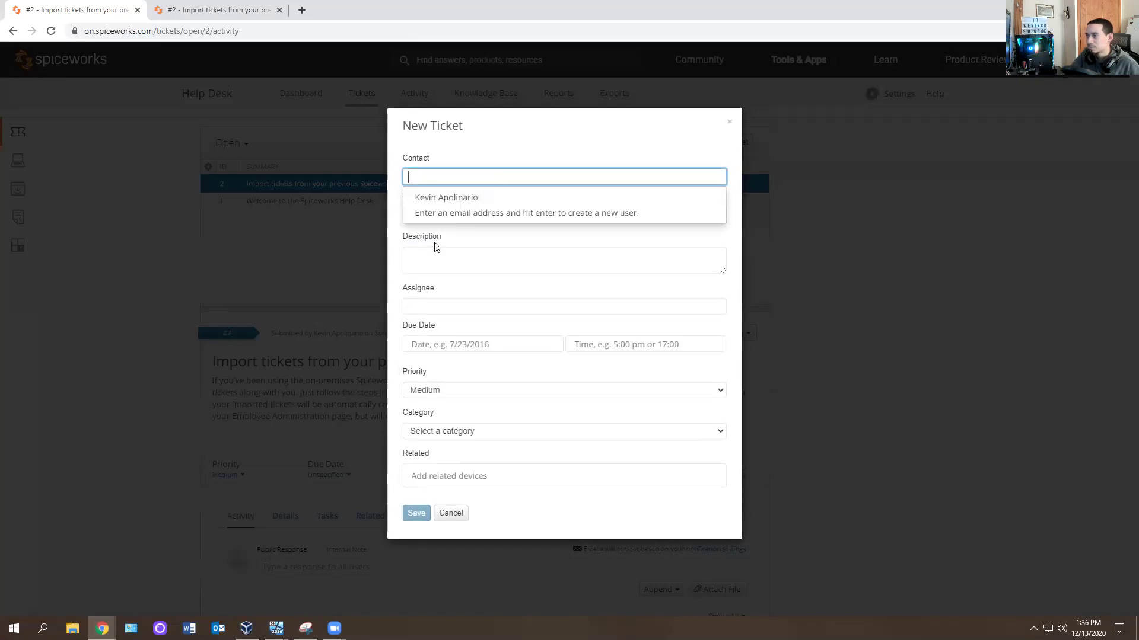
pyautogui.click(437, 258)
pyautogui.click(434, 307)
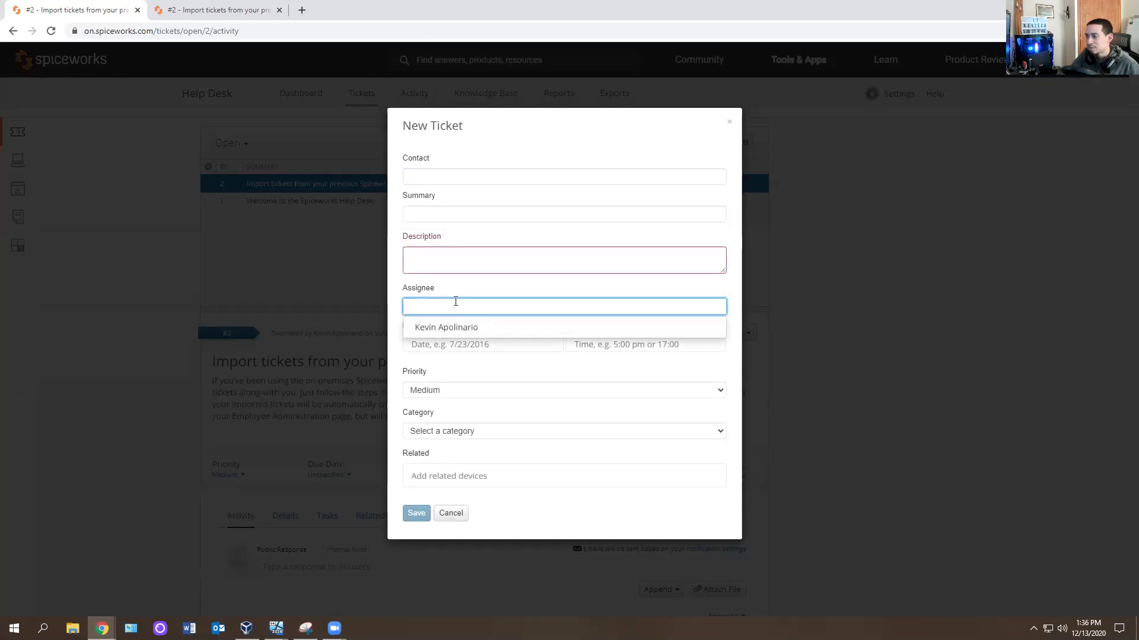
pyautogui.click(506, 175)
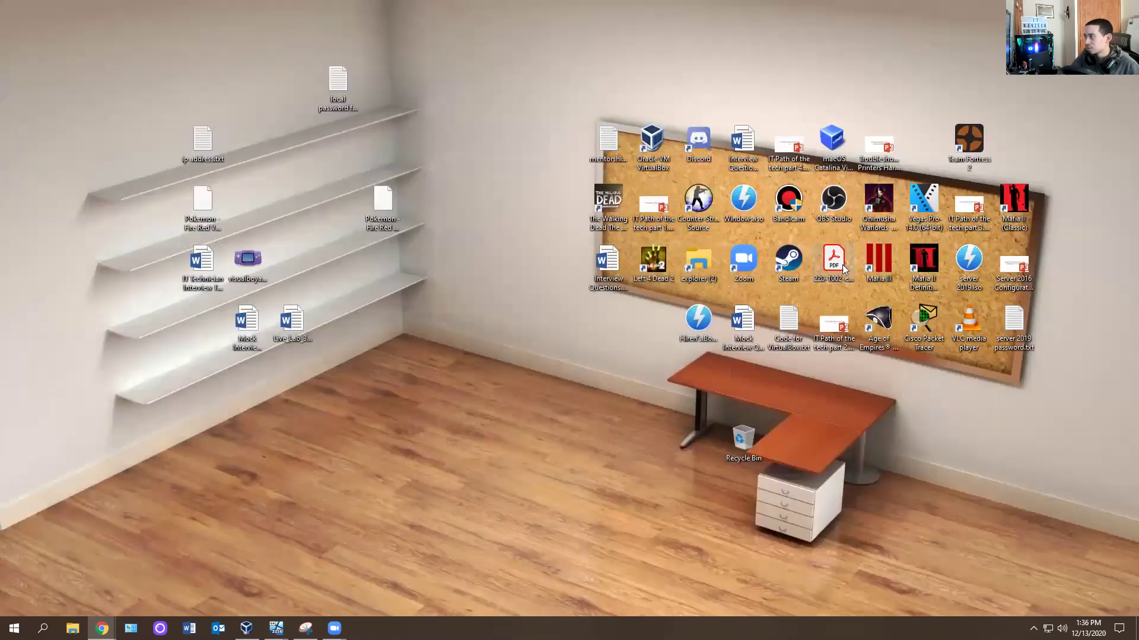
# Open the 'IT Path of the tech part 2' deck, review the Ticket System Level slide, and close it.
pyautogui.click(961, 212)
pyautogui.doubleClick(833, 326)
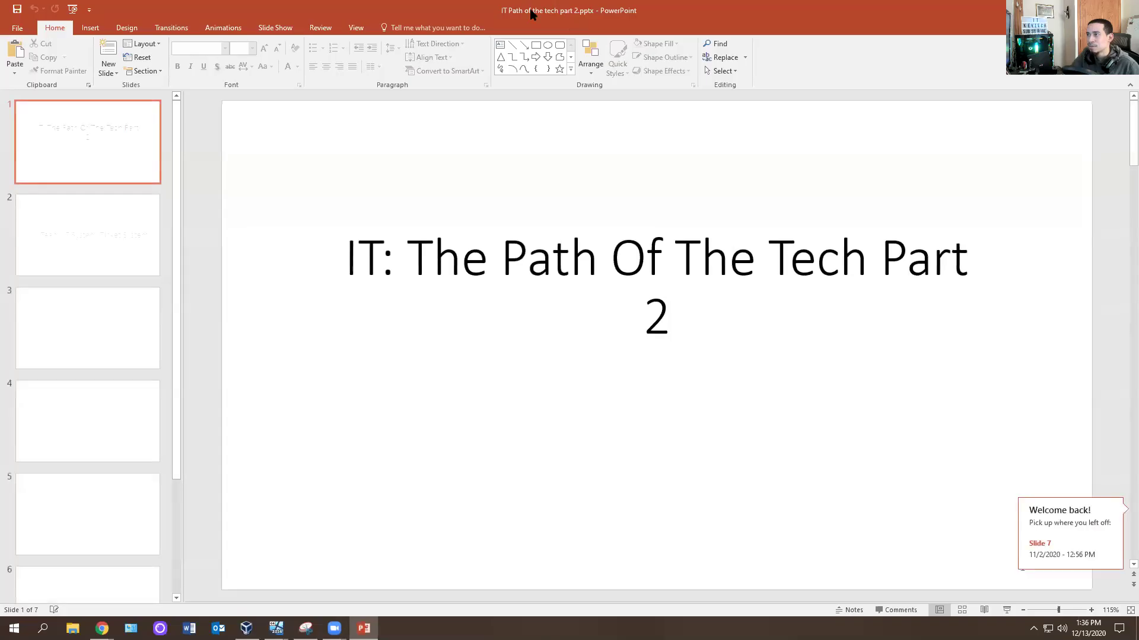
pyautogui.click(1070, 7)
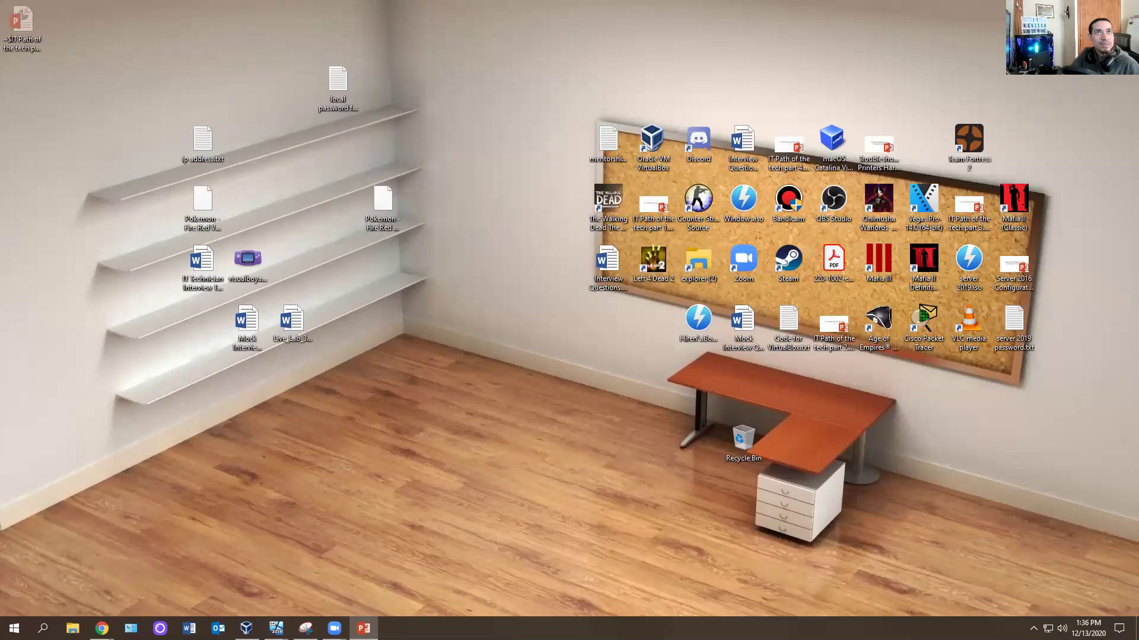
pyautogui.click(363, 628)
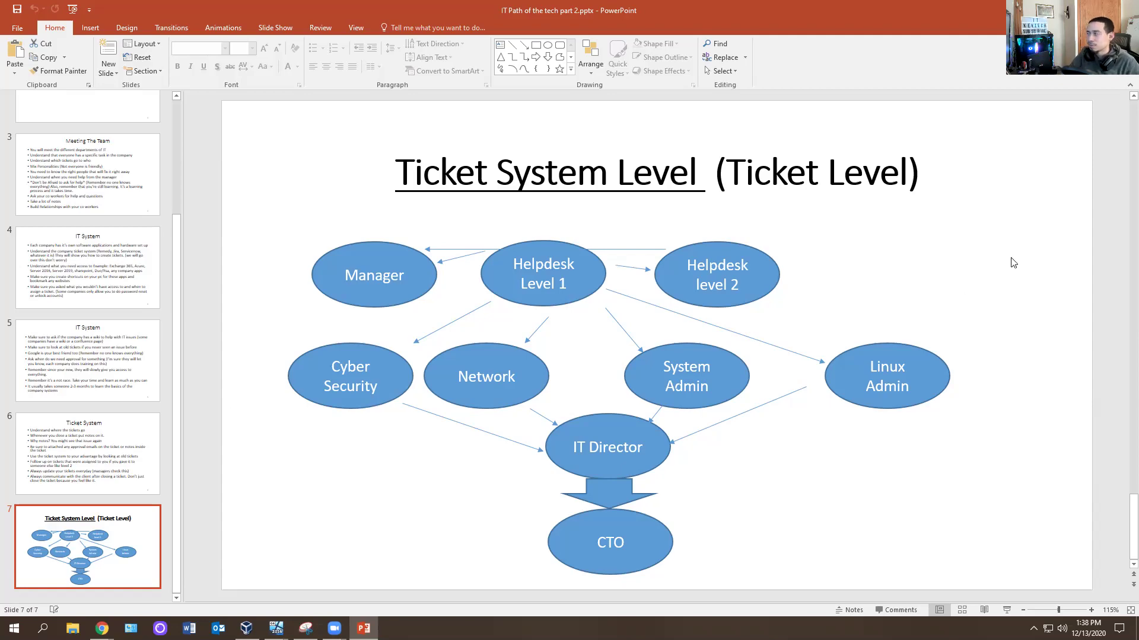
pyautogui.hotkey('alt', 'F4')
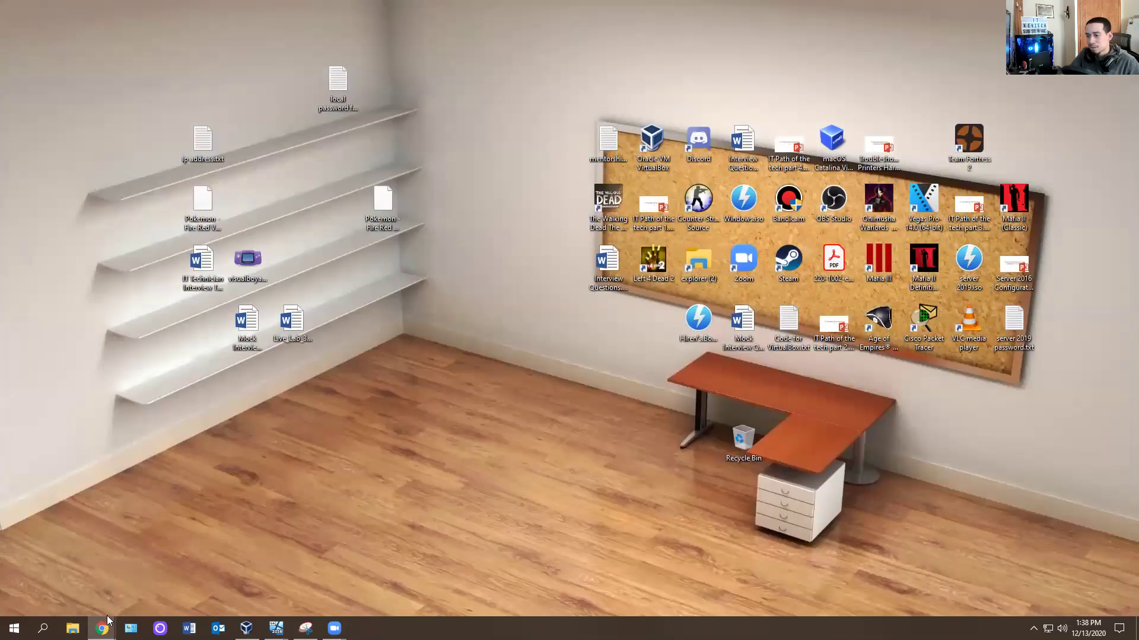
# Bring the Spiceworks browser back and open the Help Desk software page.
pyautogui.moveTo(102, 628)
pyautogui.click(107, 562)
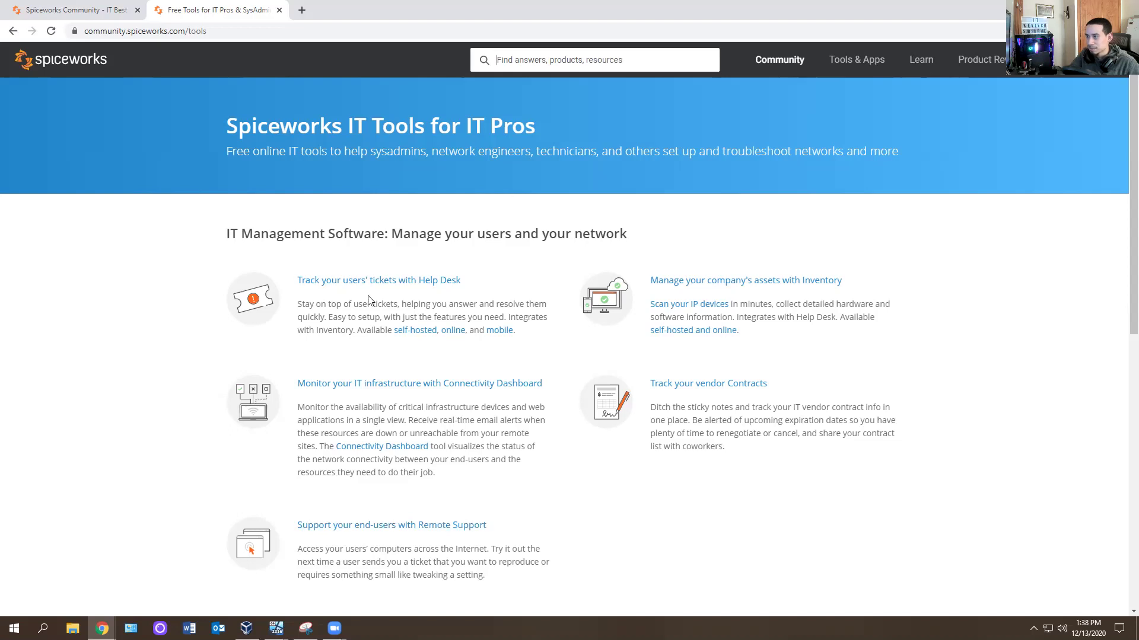
pyautogui.click(402, 281)
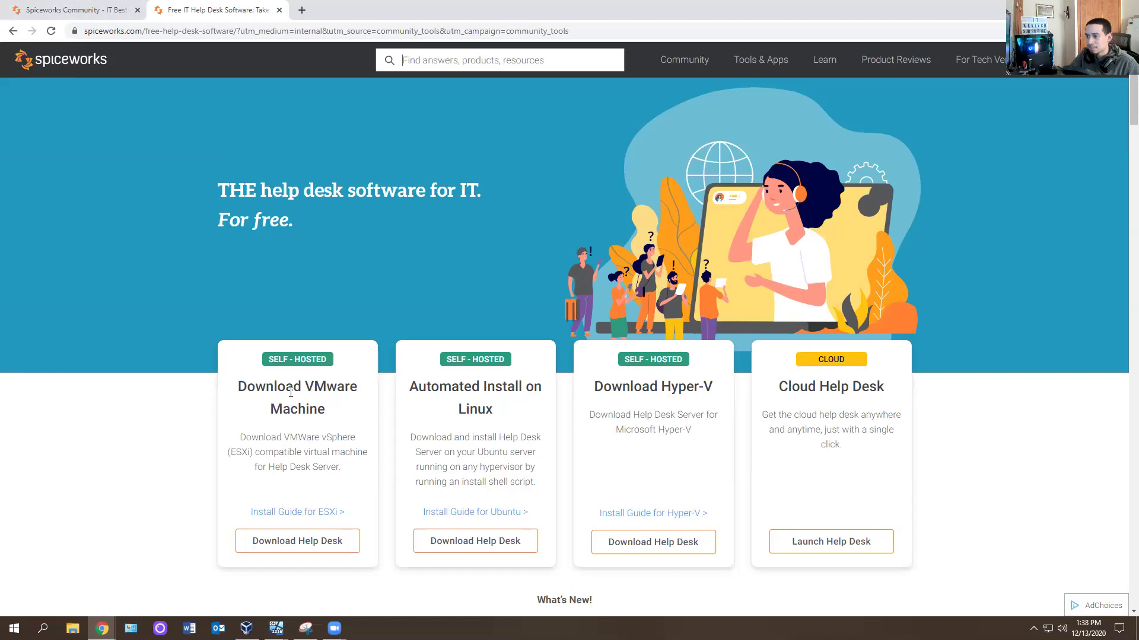
pyautogui.moveTo(487, 404); pyautogui.dragTo(439, 386)
pyautogui.click(668, 403)
pyautogui.moveTo(733, 395); pyautogui.dragTo(615, 431)
pyautogui.click(589, 387)
# Close the Community tab and launch the Cloud Help Desk.
pyautogui.click(76, 10)
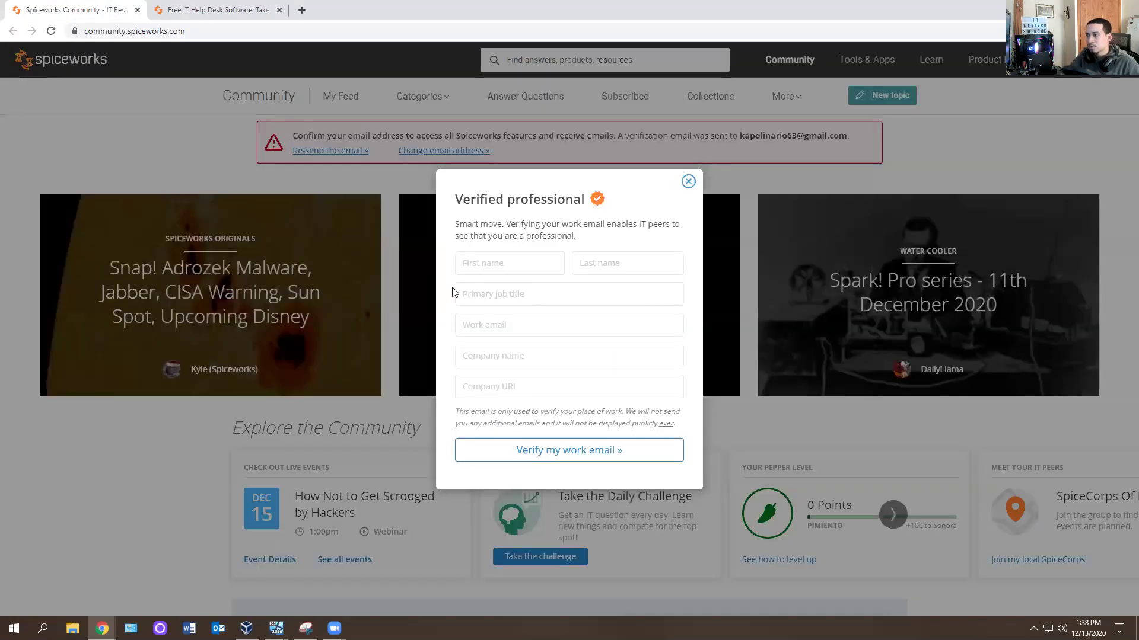
pyautogui.click(137, 10)
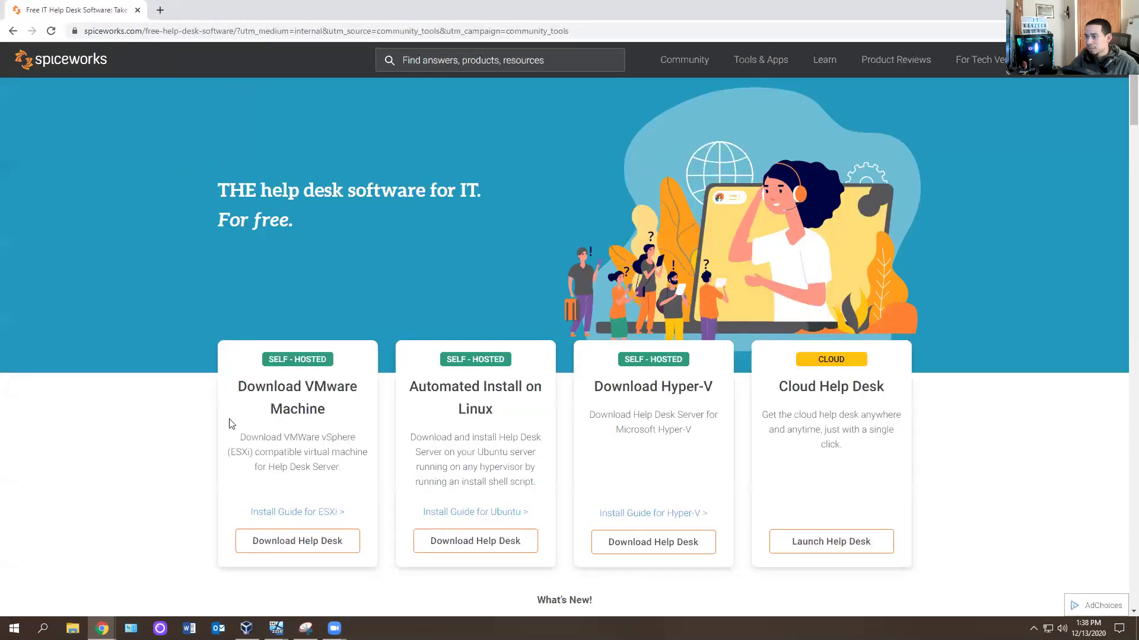
pyautogui.moveTo(864, 449); pyautogui.dragTo(770, 388)
pyautogui.click(852, 477)
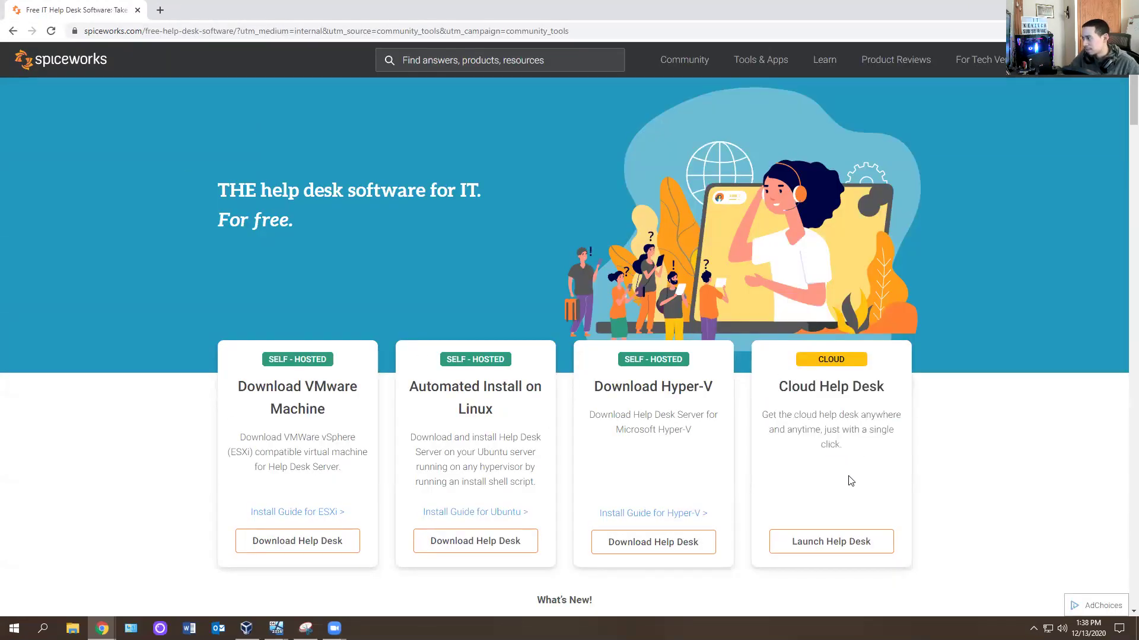
pyautogui.click(850, 542)
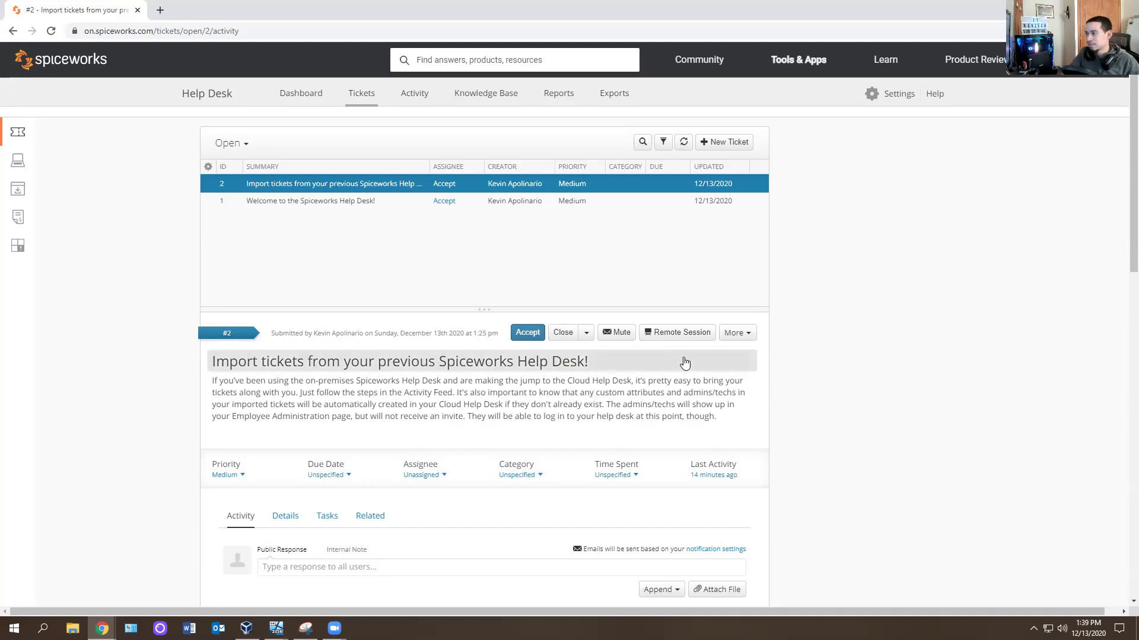
# Try Remote Session, dismiss the Zoho Assist dialog, then open See all tools & apps.
pyautogui.click(687, 333)
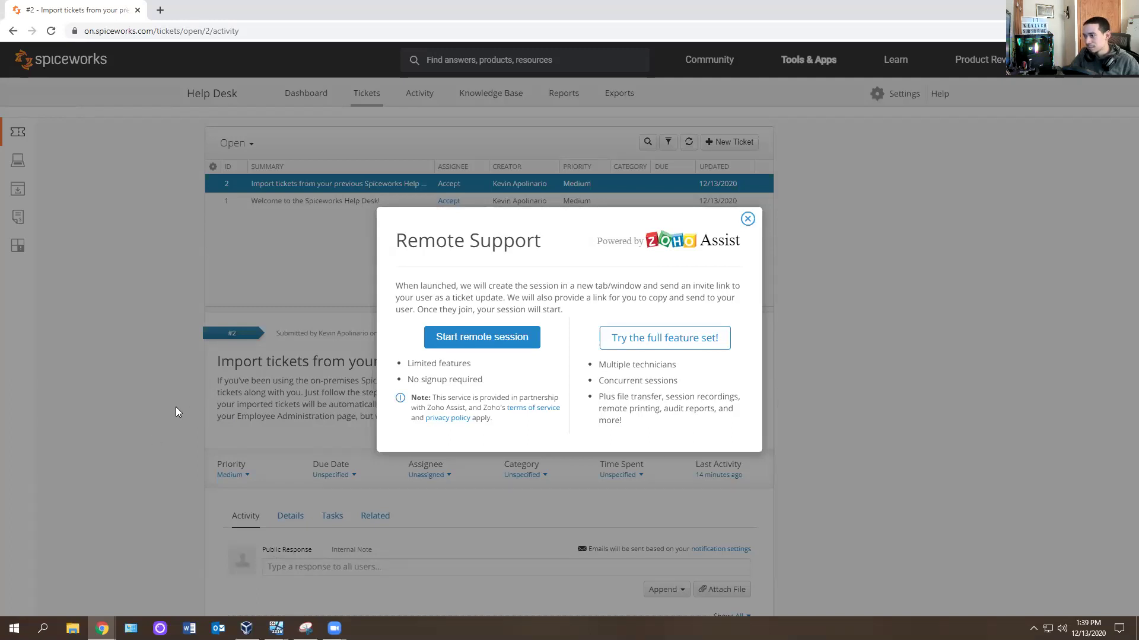
pyautogui.click(747, 219)
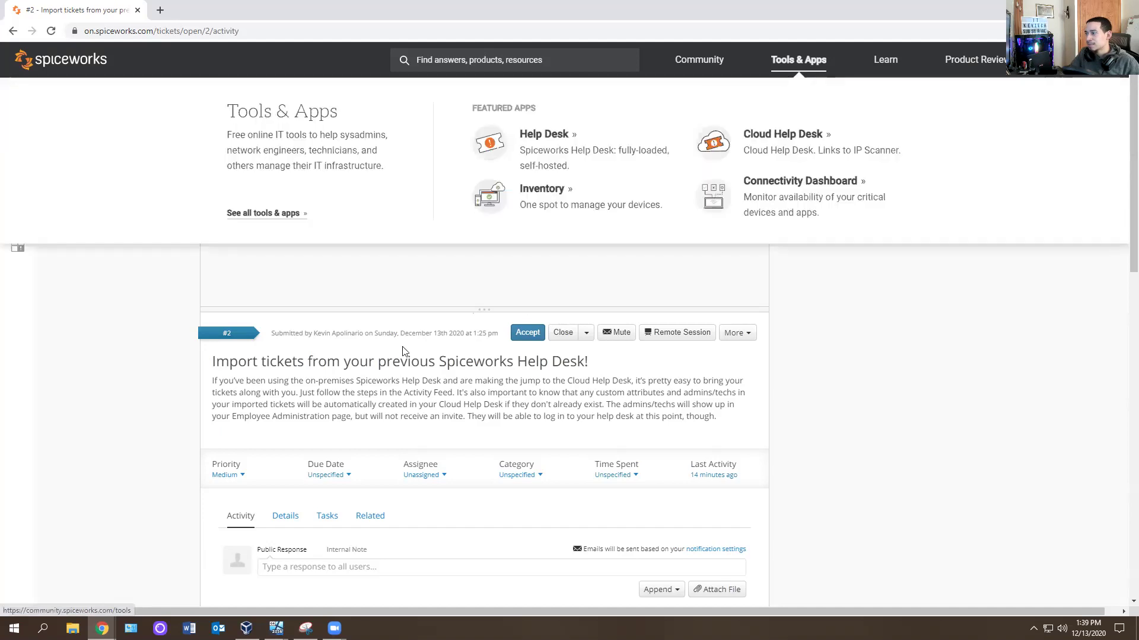
pyautogui.moveTo(798, 62)
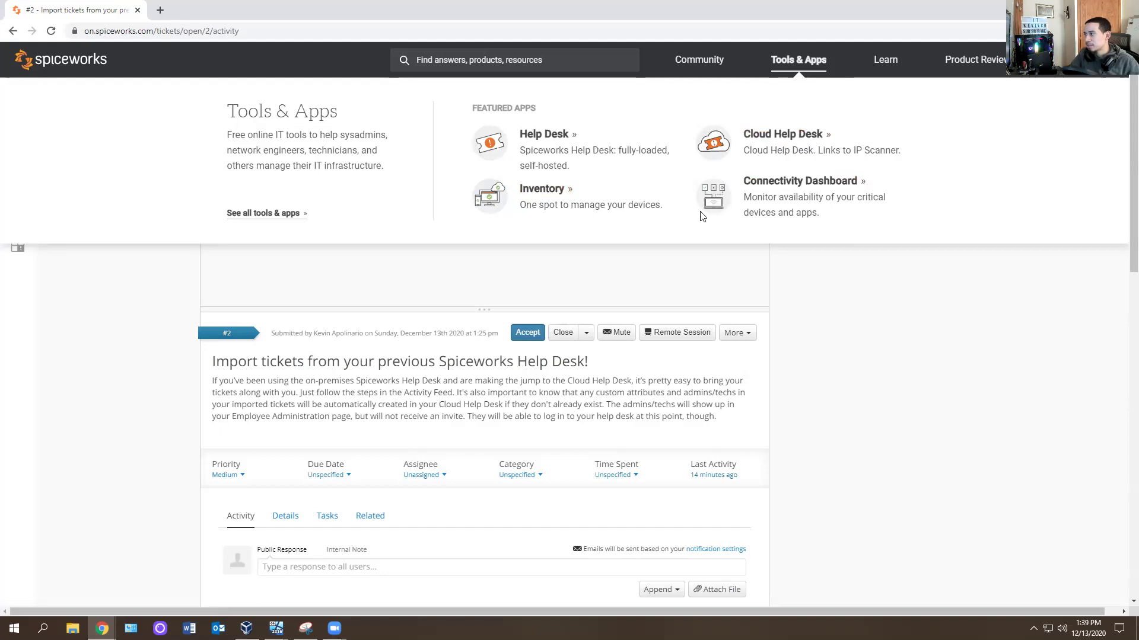
pyautogui.click(282, 215)
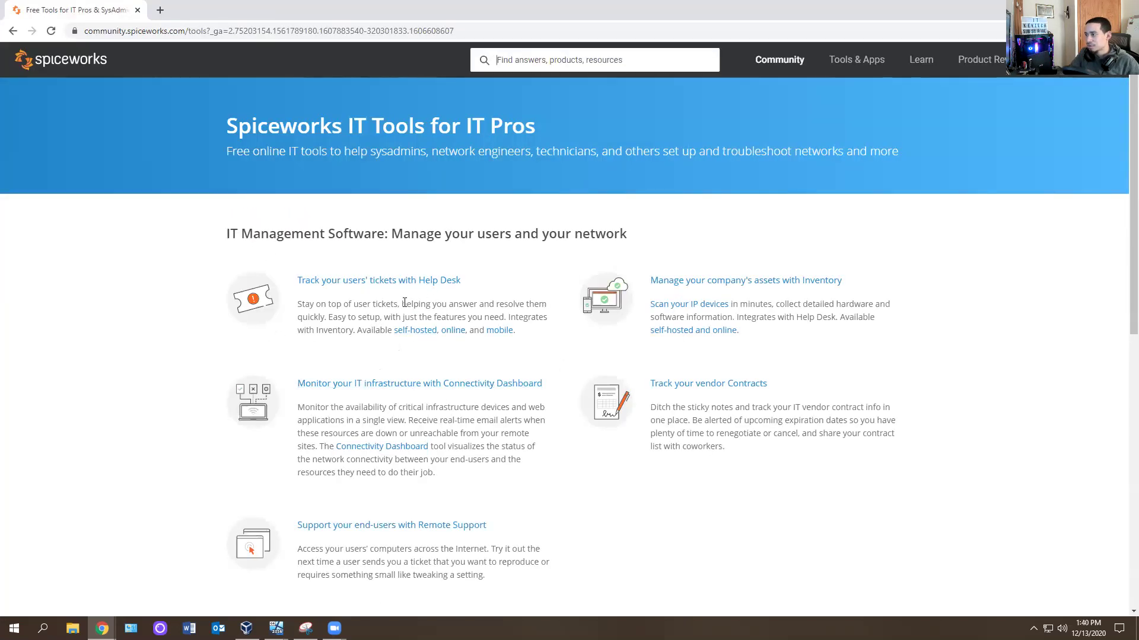
# Open the Remote Support tool and start a remote session, highlighting the session ID.
pyautogui.click(354, 526)
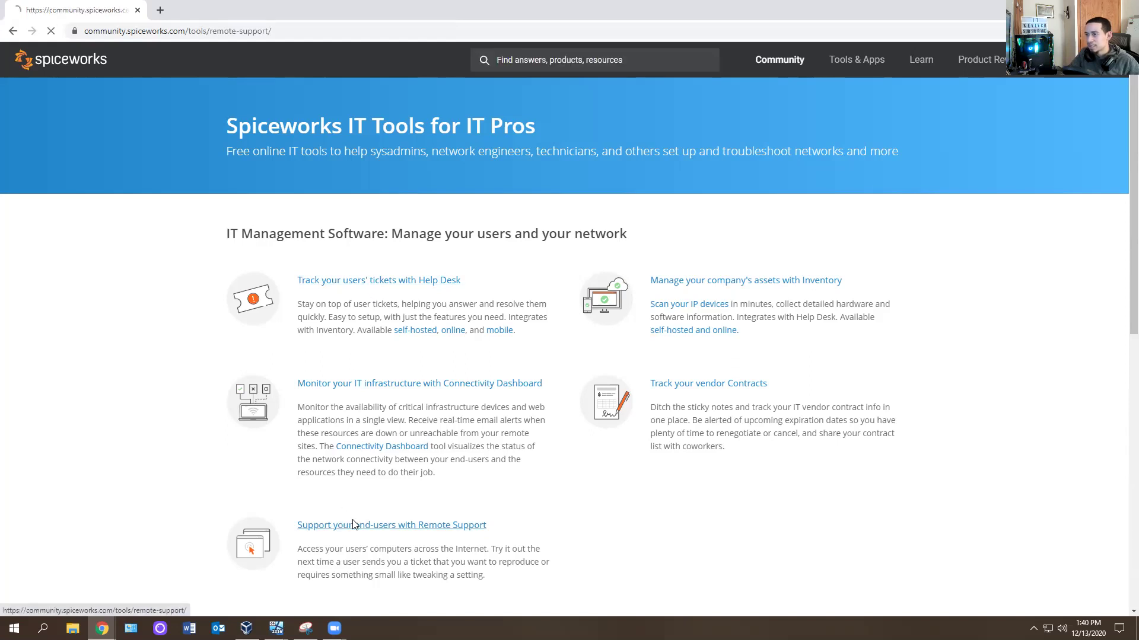
pyautogui.scroll(-4, 362, 309)
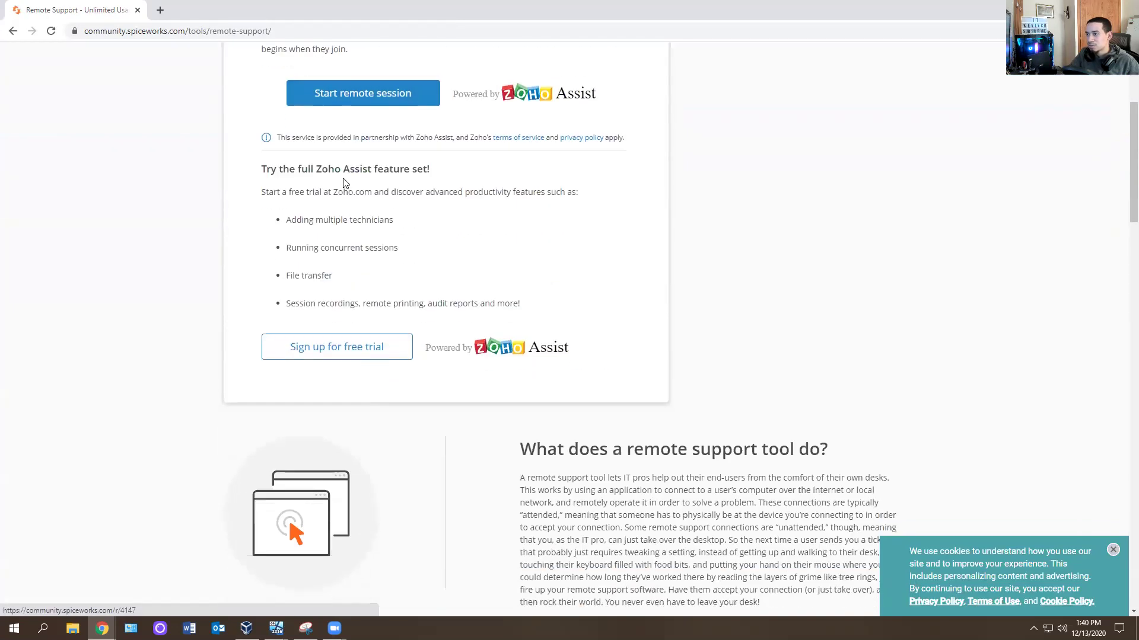
pyautogui.scroll(4, 274, 305)
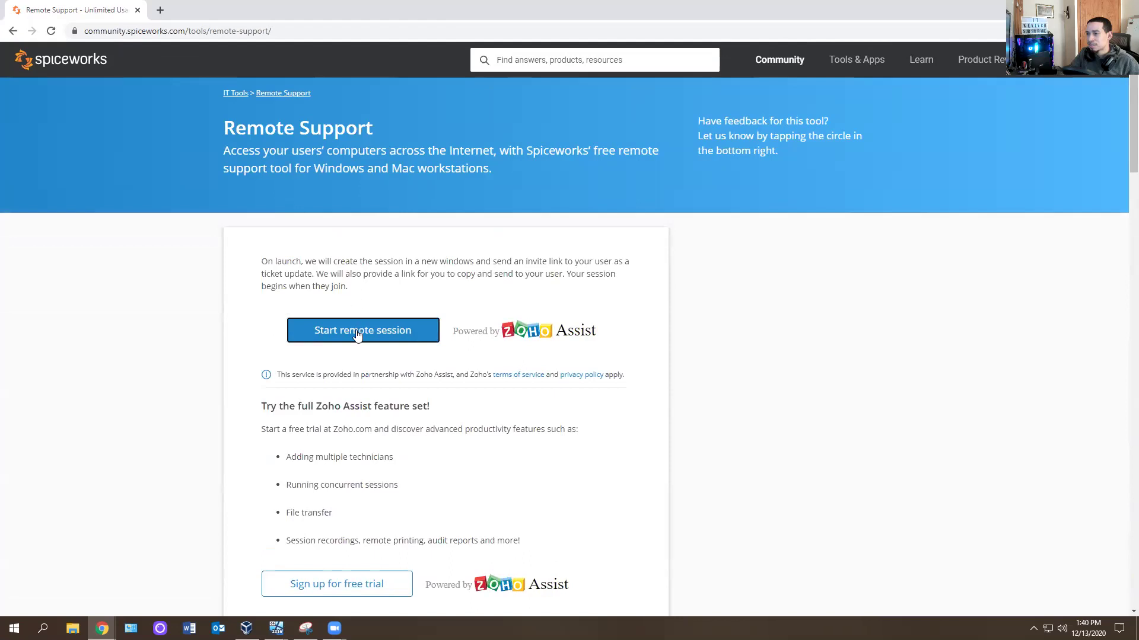
pyautogui.click(386, 329)
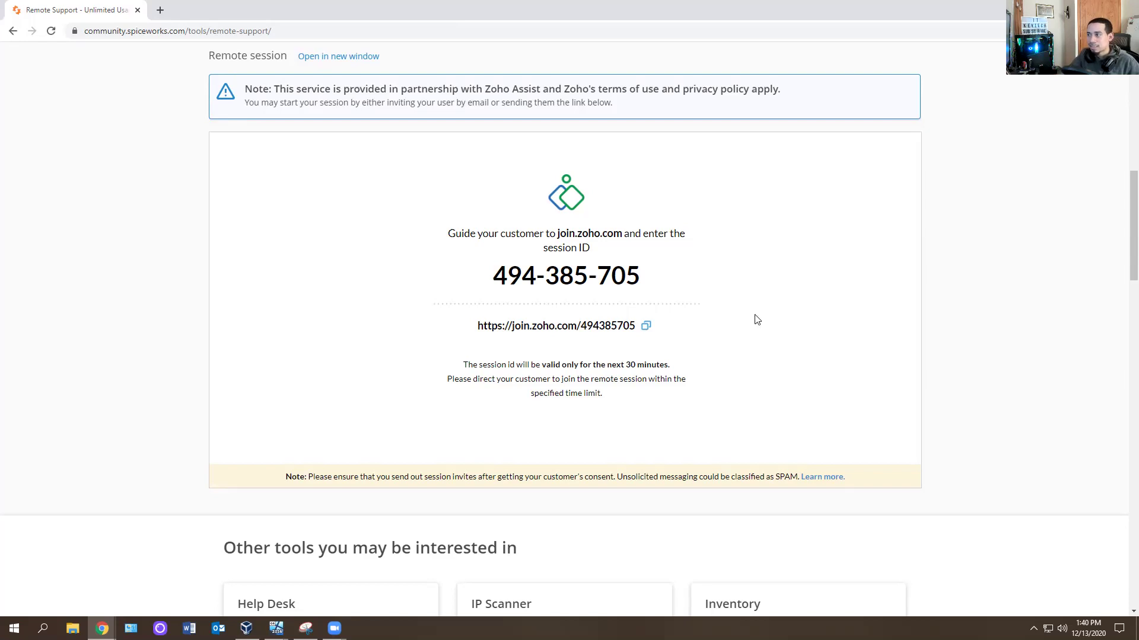
pyautogui.moveTo(671, 278); pyautogui.dragTo(520, 306)
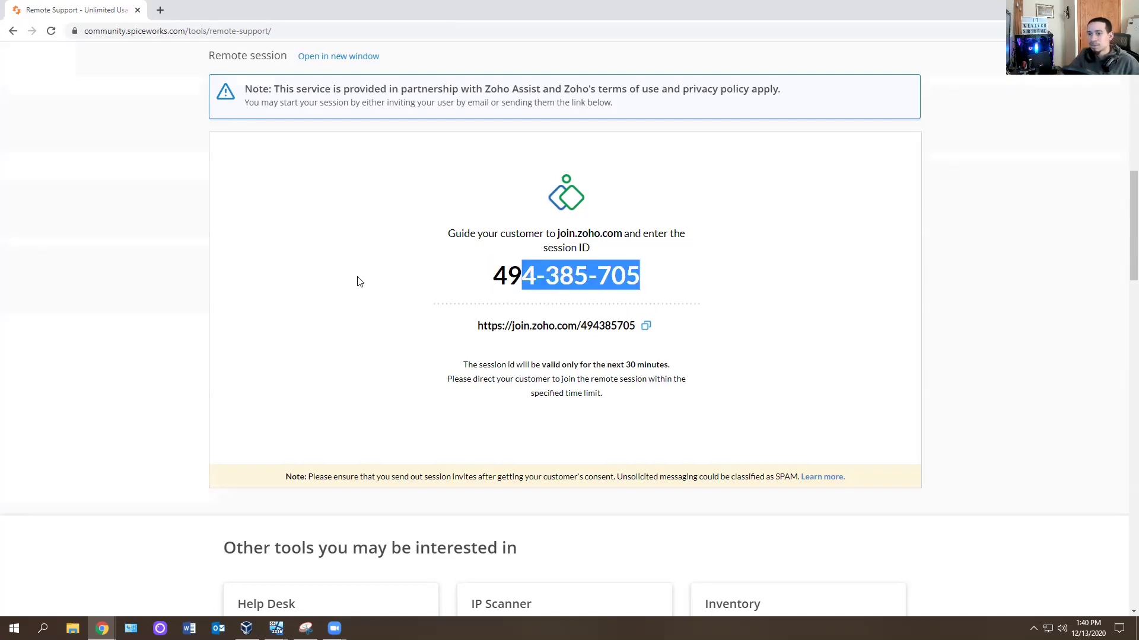
pyautogui.click(326, 343)
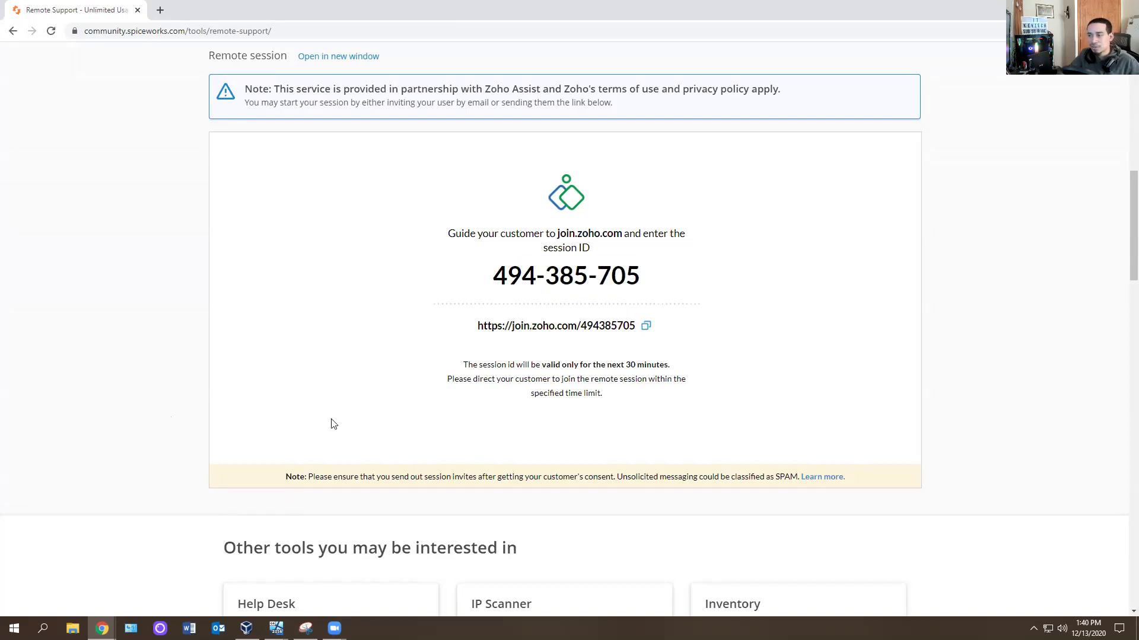
# Switch to the Desktop 2 virtual machine and sign in with its password.
pyautogui.click(1070, 9)
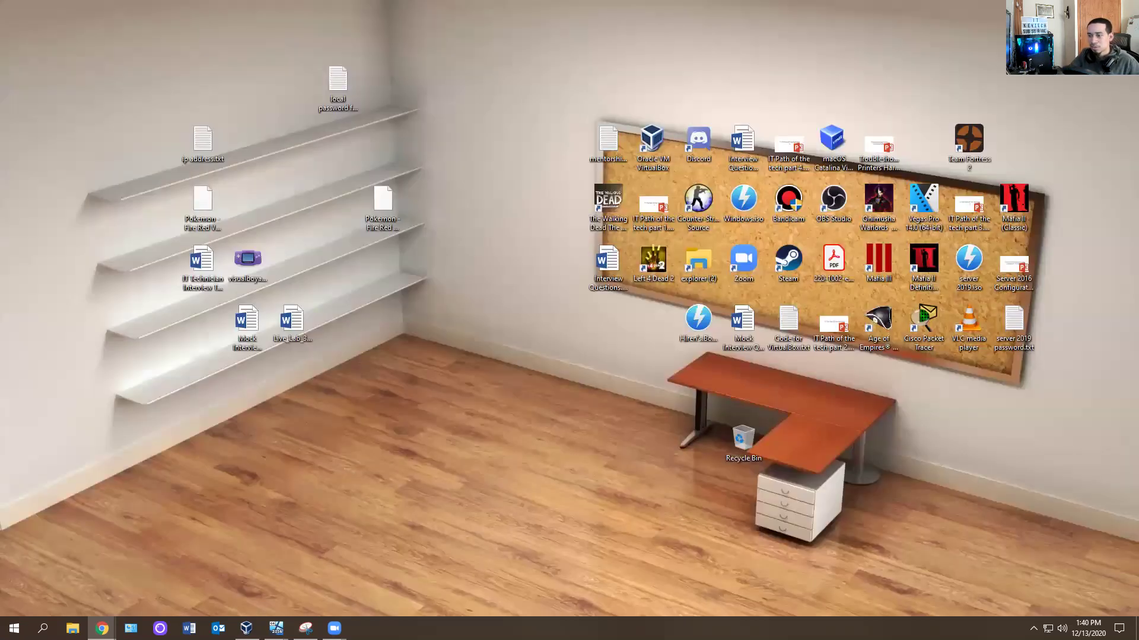
pyautogui.moveTo(246, 628)
pyautogui.click(318, 583)
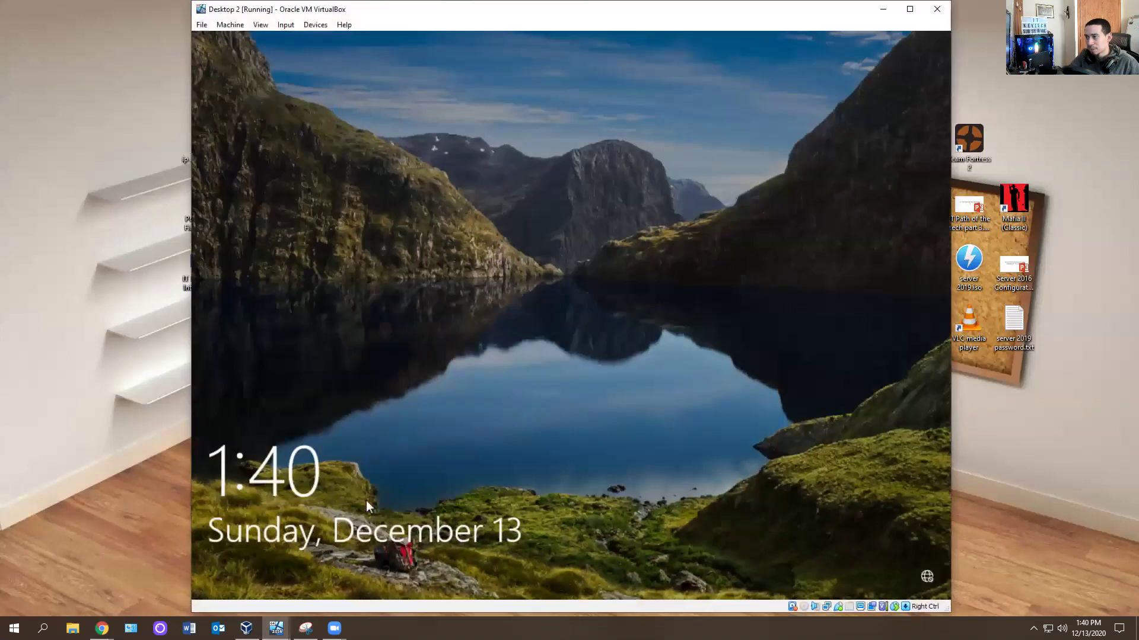
pyautogui.click(469, 169)
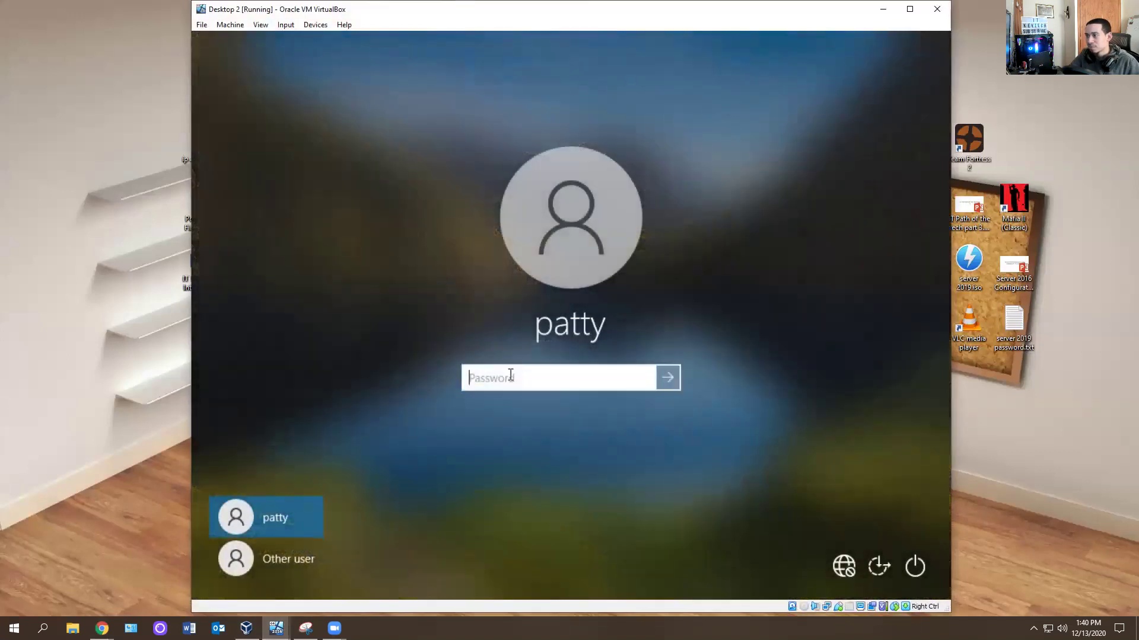
pyautogui.write('••••••••')
pyautogui.press('Return')
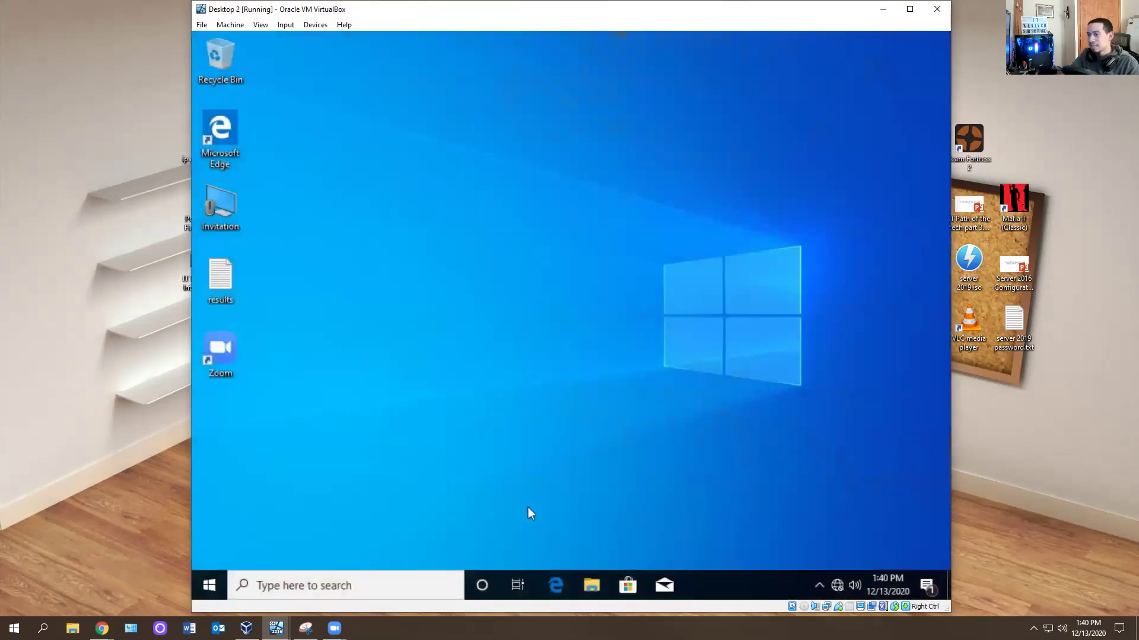
# Open the Ethernet adapter via Control Panel > Network and Sharing Center > Change adapter settings.
pyautogui.click(203, 582)
pyautogui.write('contr')
pyautogui.press('Return')
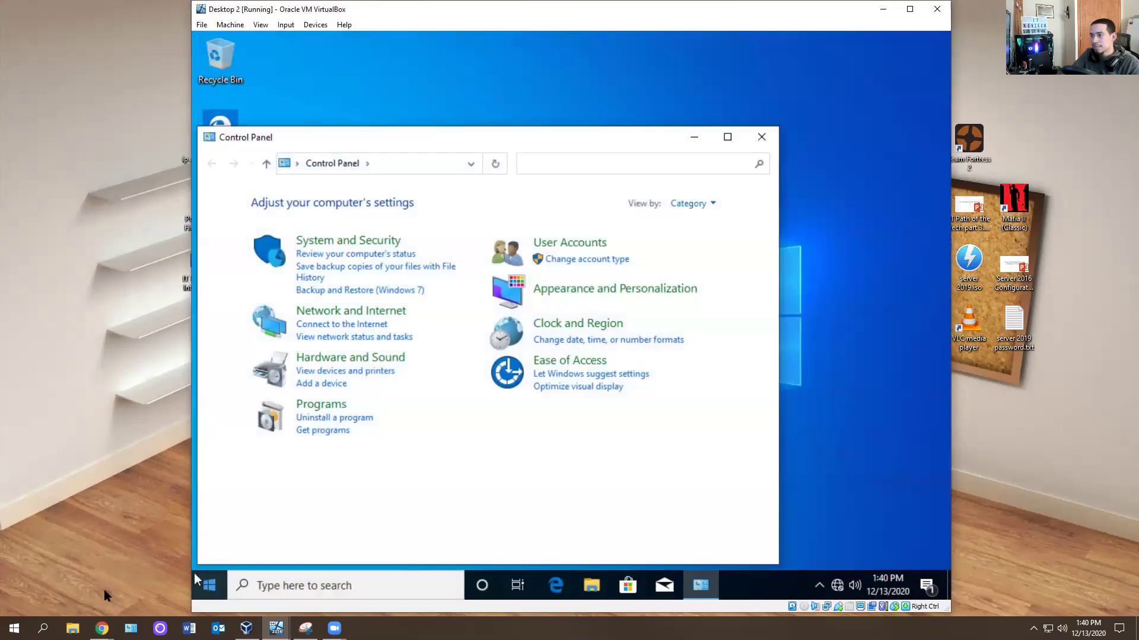
pyautogui.click(356, 337)
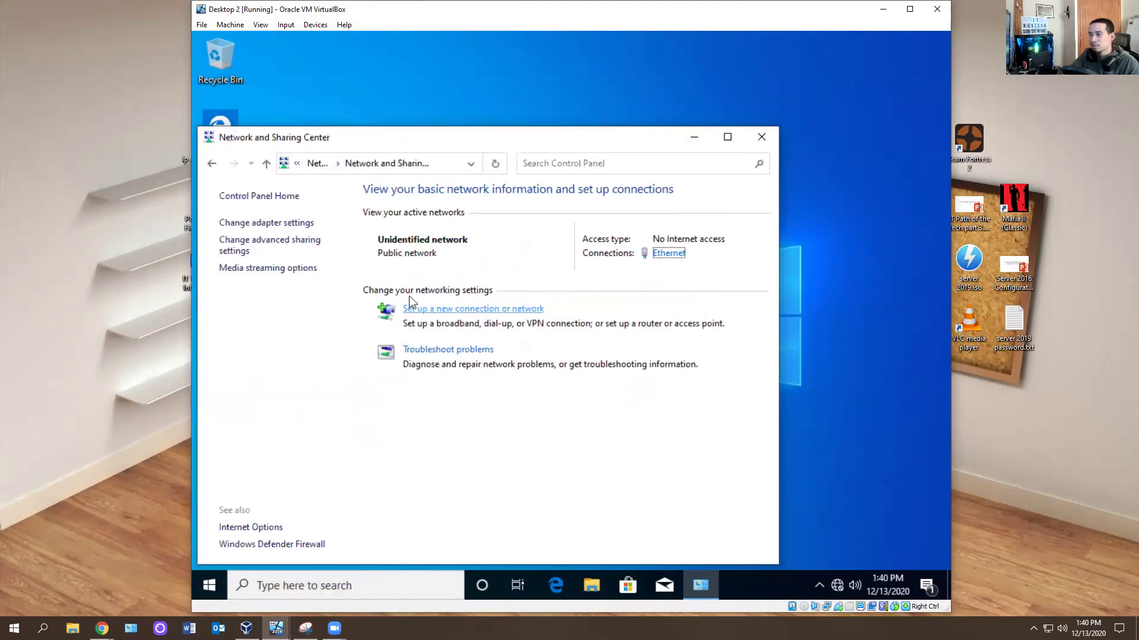
pyautogui.click(288, 223)
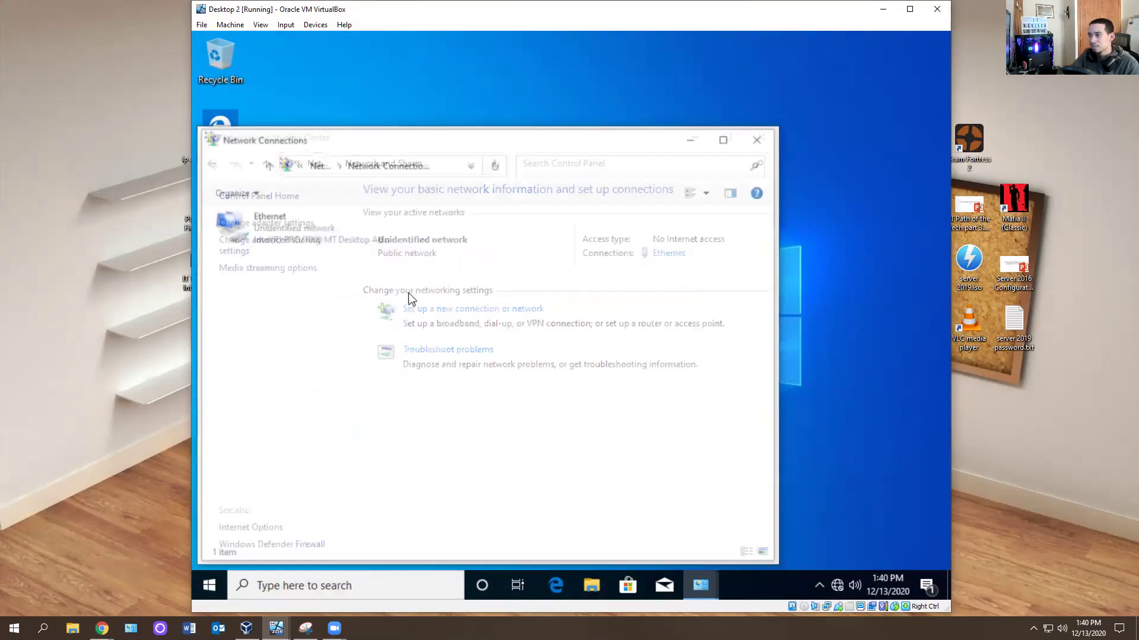
pyautogui.doubleClick(297, 226)
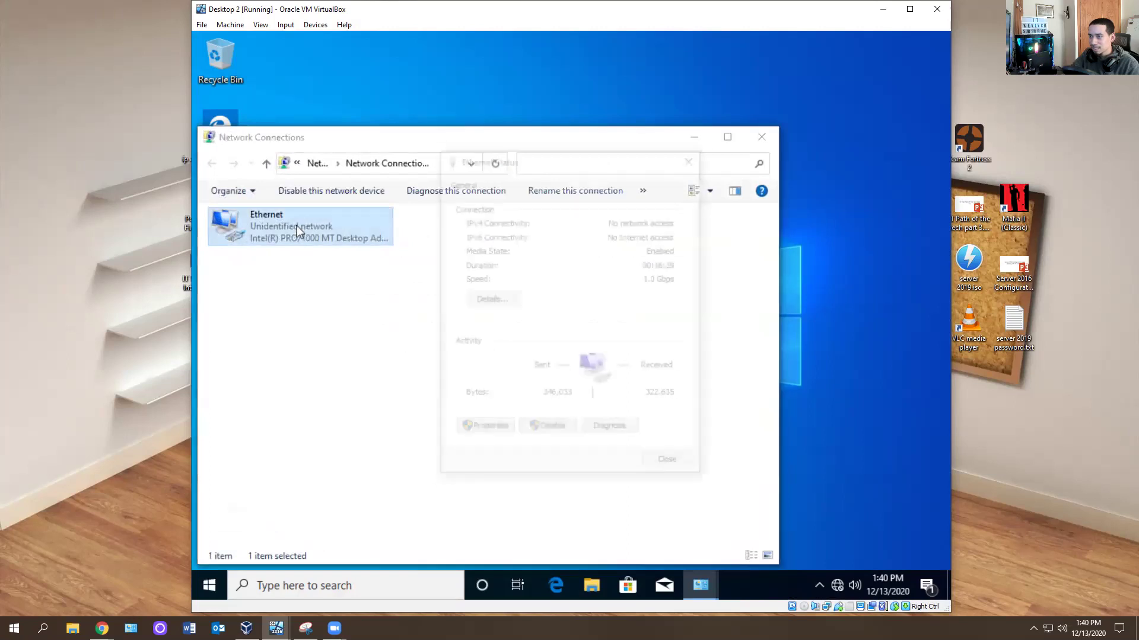
pyautogui.click(483, 431)
# Authenticate as administrator to open the Ethernet adapter properties.
pyautogui.write('adminisatr')
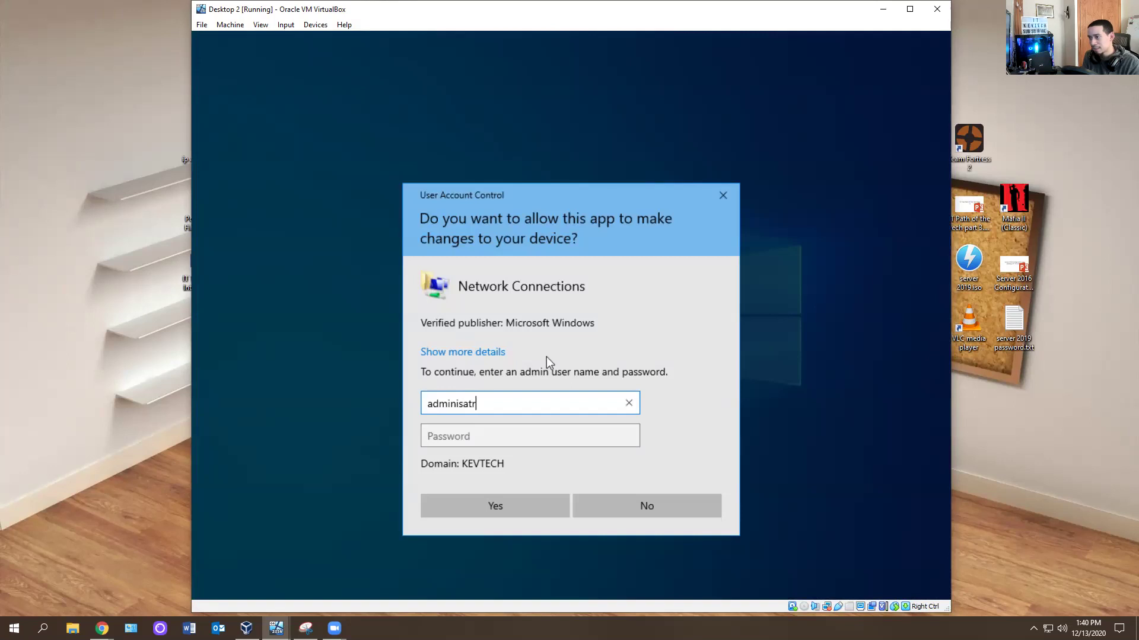
pyautogui.press('BackSpace')
pyautogui.press('BackSpace')
pyautogui.press('BackSpace')
pyautogui.press('BackSpace')
pyautogui.press('BackSpace')
pyautogui.press('BackSpace')
pyautogui.press('BackSpace')
pyautogui.press('BackSpace')
pyautogui.press('BackSpace')
pyautogui.press('BackSpace')
pyautogui.write('administrator')
pyautogui.press('Tab')
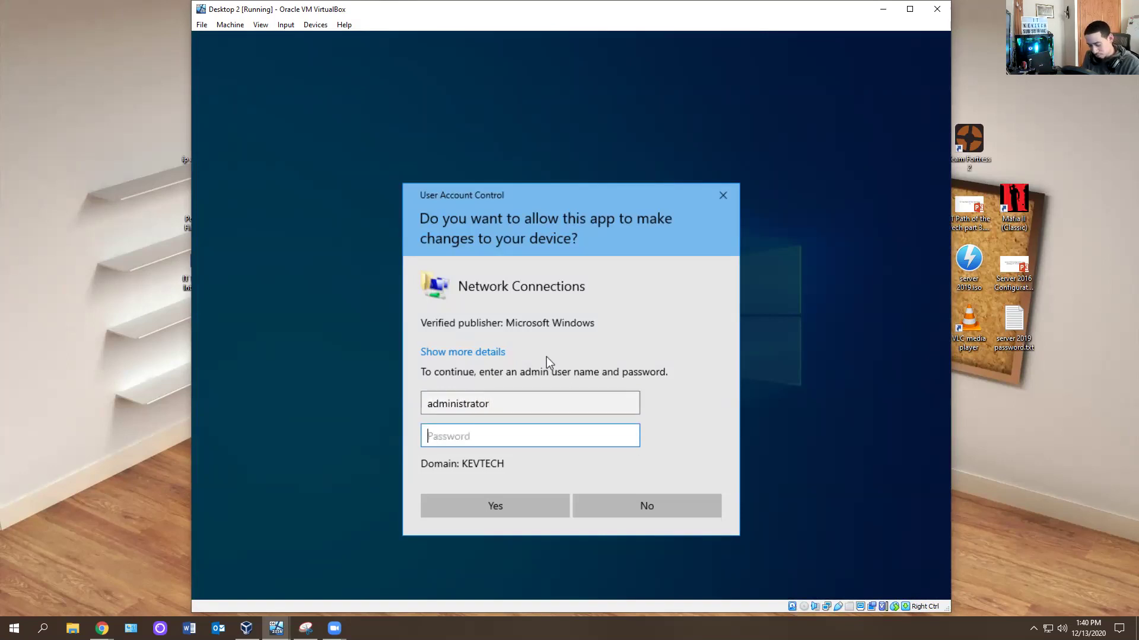
pyautogui.write('*******')
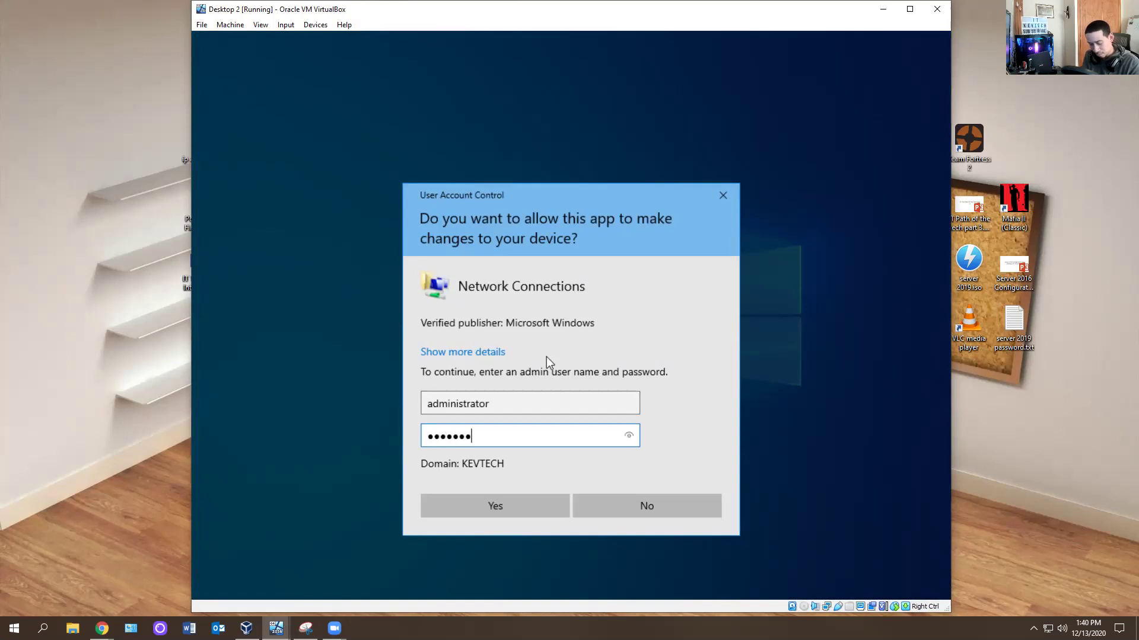
pyautogui.write('*****')
pyautogui.press('Return')
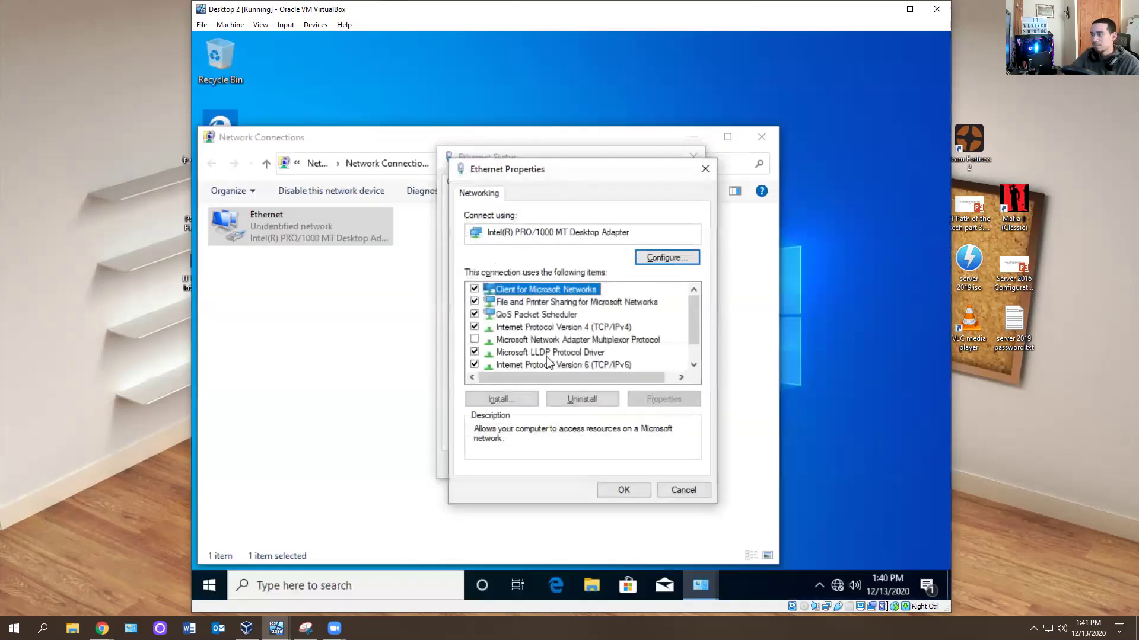
# Set IPv4 to obtain the IP address and DNS servers automatically, and save.
pyautogui.doubleClick(593, 326)
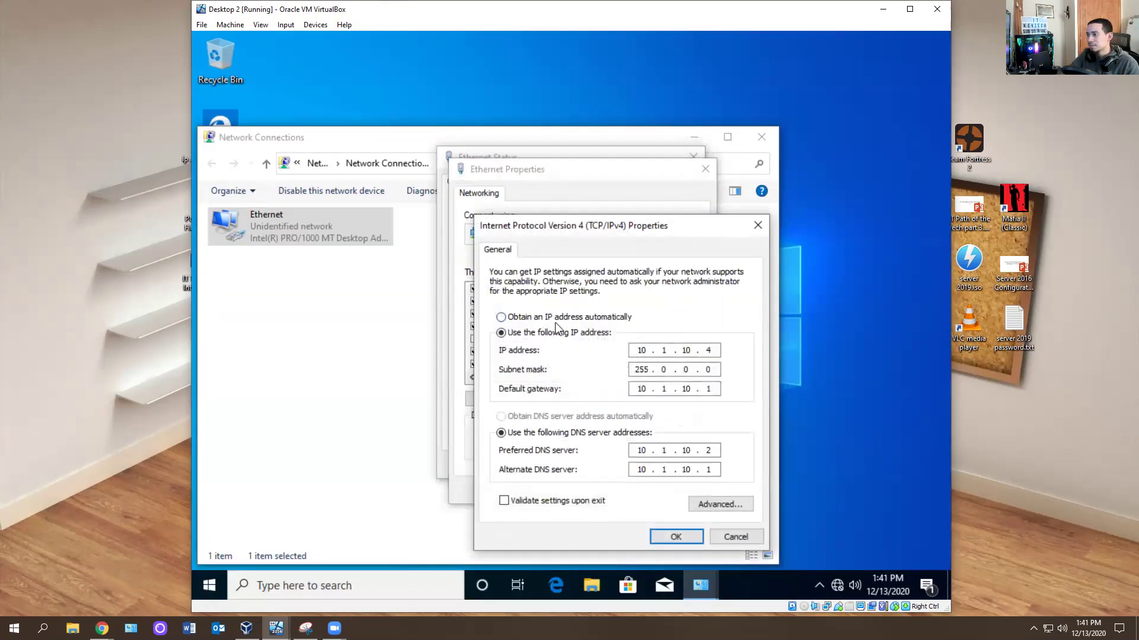
pyautogui.click(556, 318)
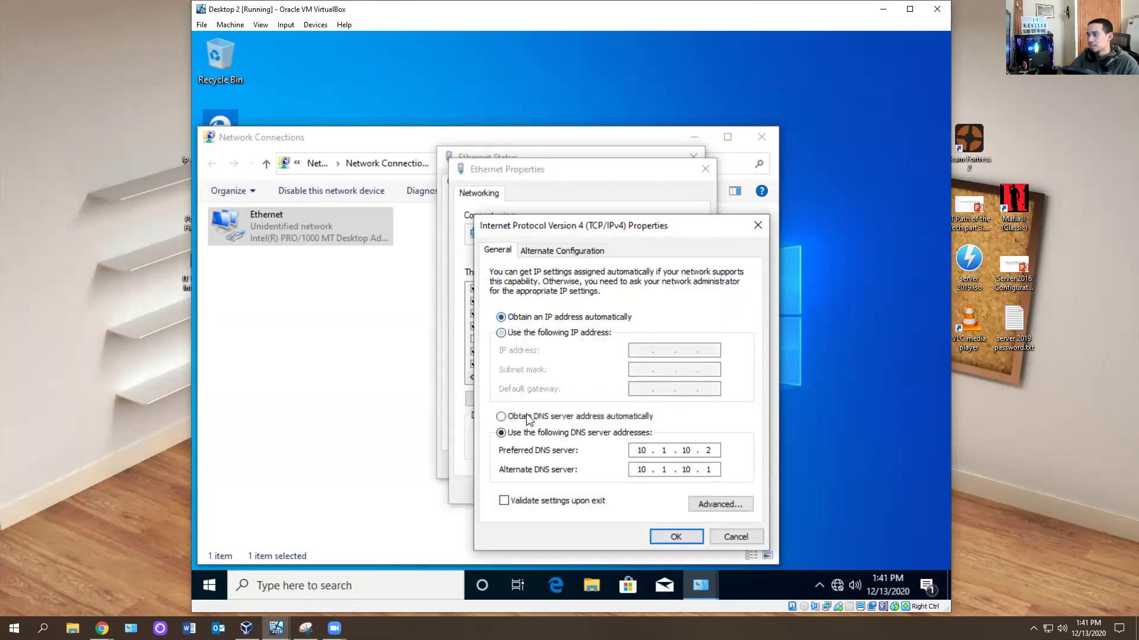
pyautogui.click(557, 418)
pyautogui.click(665, 539)
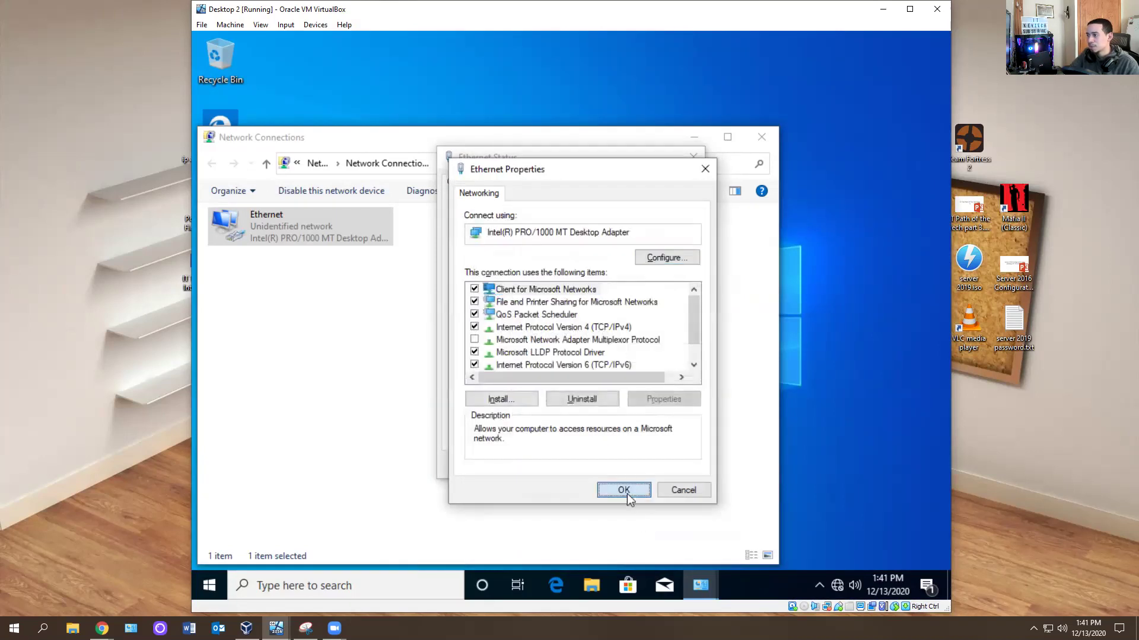
pyautogui.click(628, 493)
pyautogui.click(671, 465)
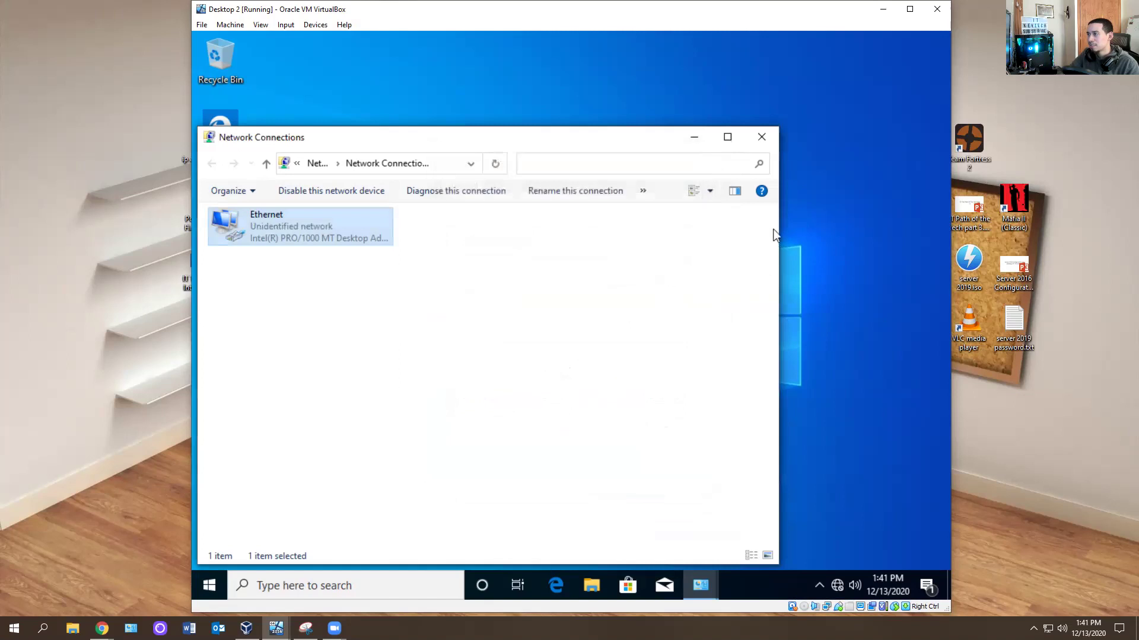
# Close Network Connections and open the VM's network adapter settings.
pyautogui.click(762, 138)
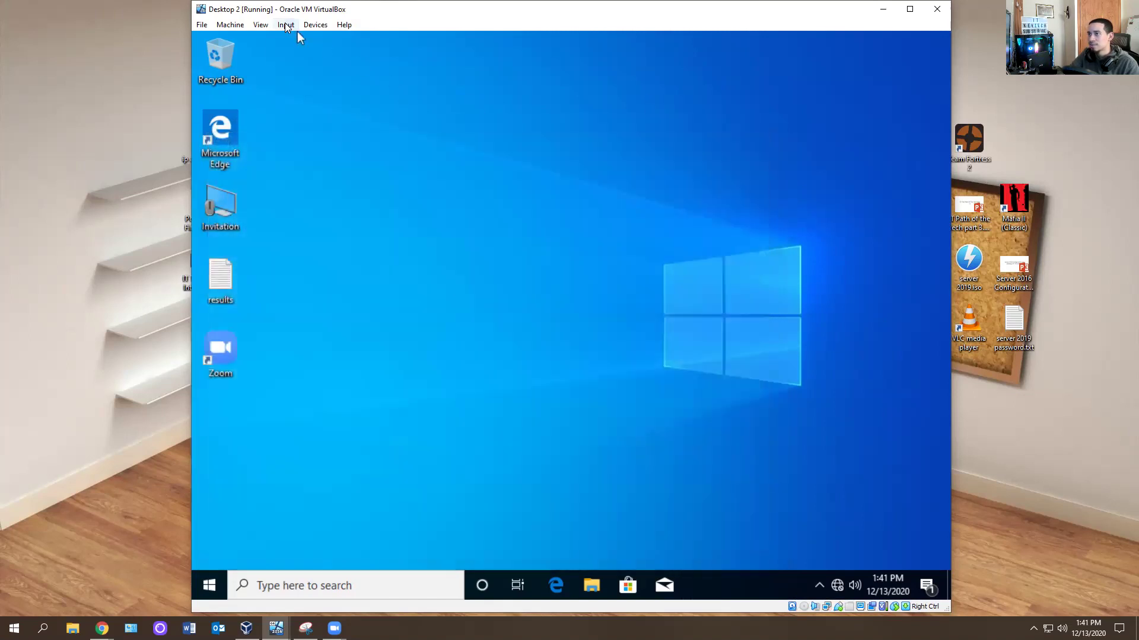
pyautogui.click(285, 24)
pyautogui.moveTo(320, 39)
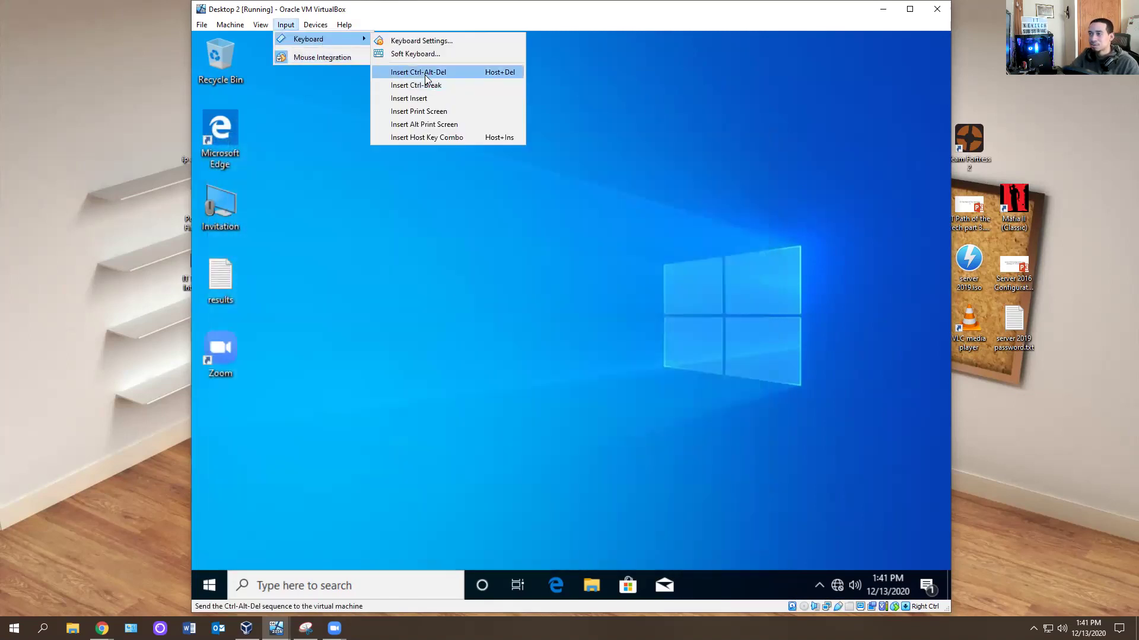
pyautogui.moveTo(331, 66)
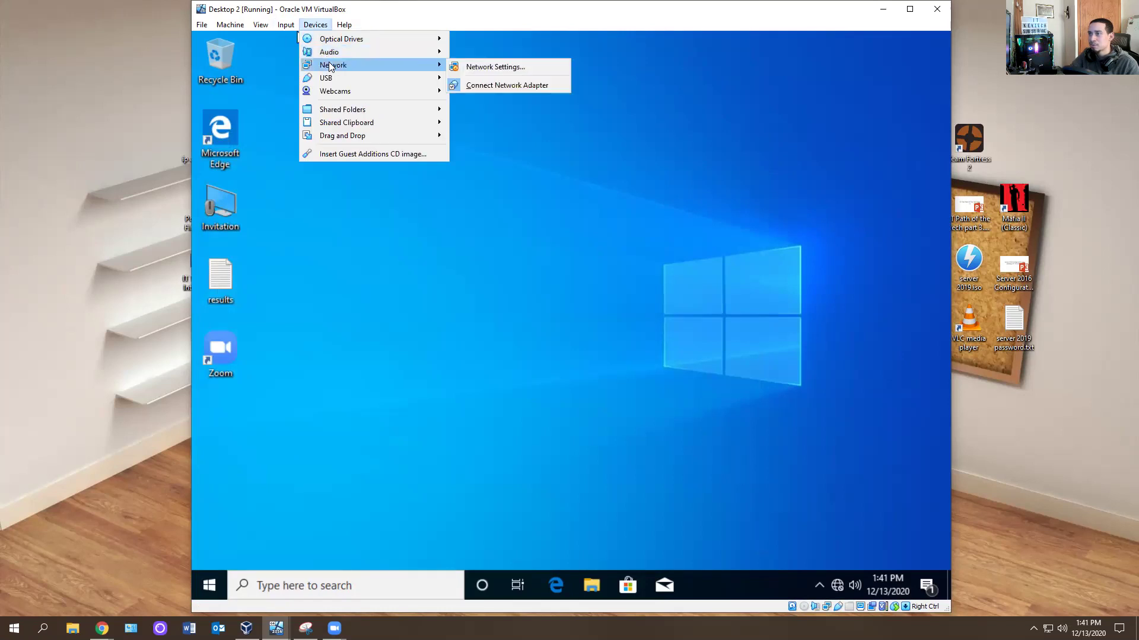
pyautogui.click(490, 67)
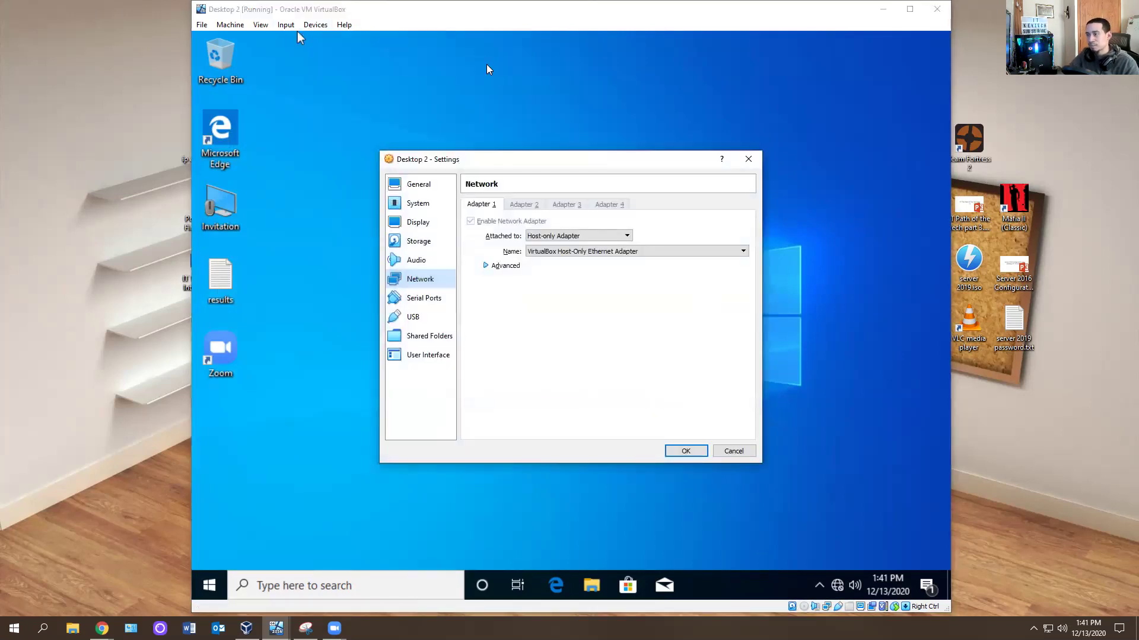
# Attach Adapter 1 as Bridged Adapter with Promiscuous Mode Allow All, and save.
pyautogui.click(574, 252)
pyautogui.click(568, 237)
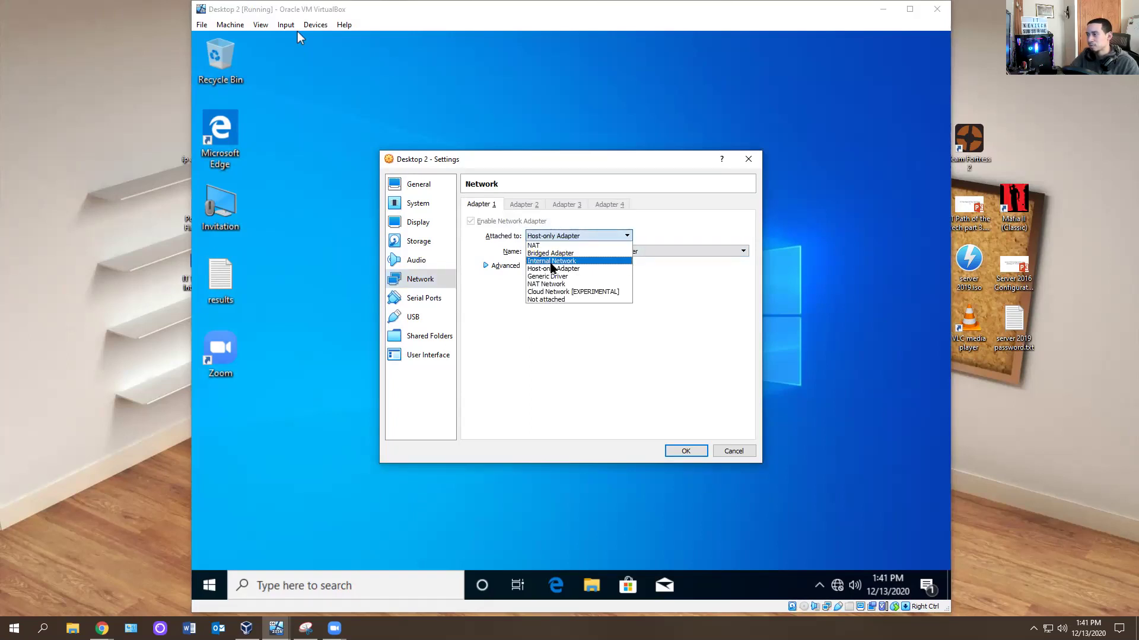
pyautogui.click(553, 261)
pyautogui.click(569, 236)
pyautogui.click(551, 253)
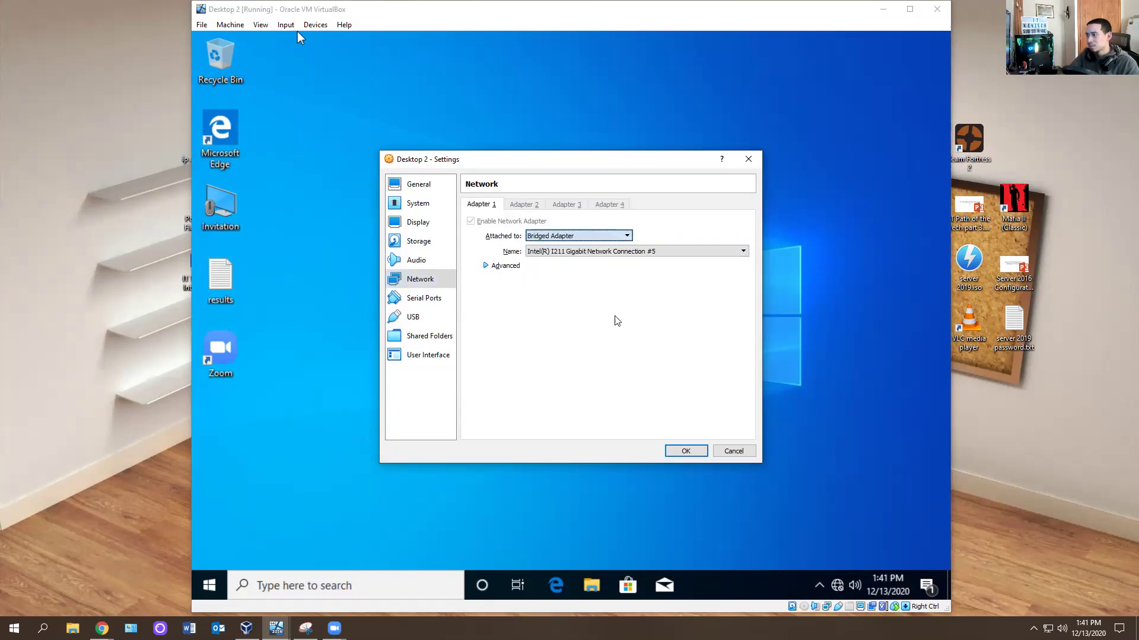
pyautogui.click(499, 266)
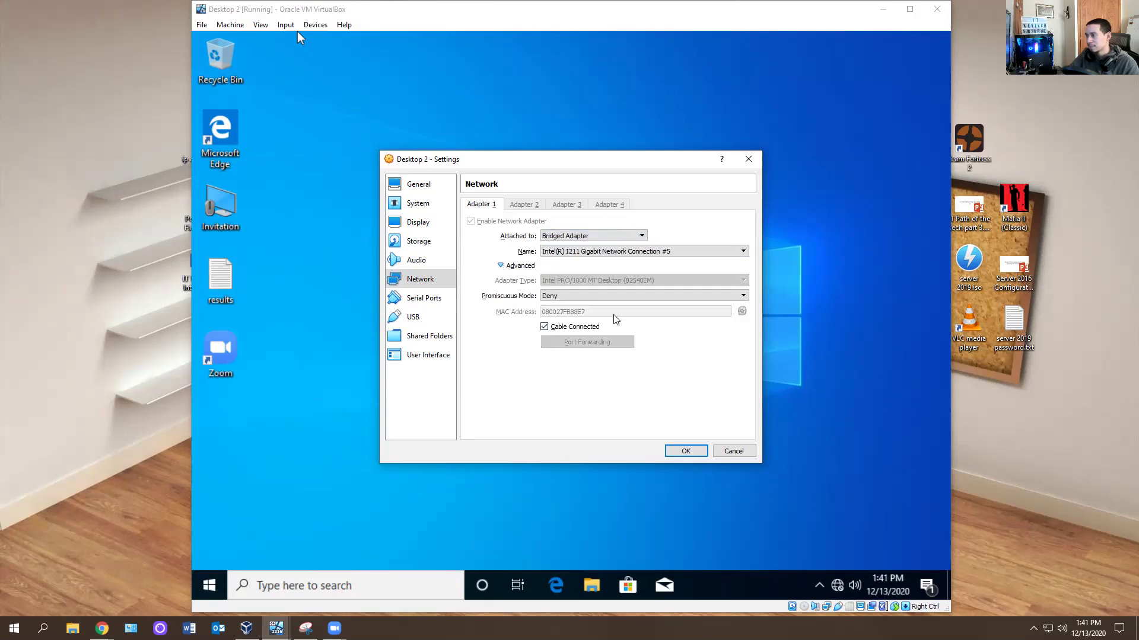
pyautogui.click(617, 295)
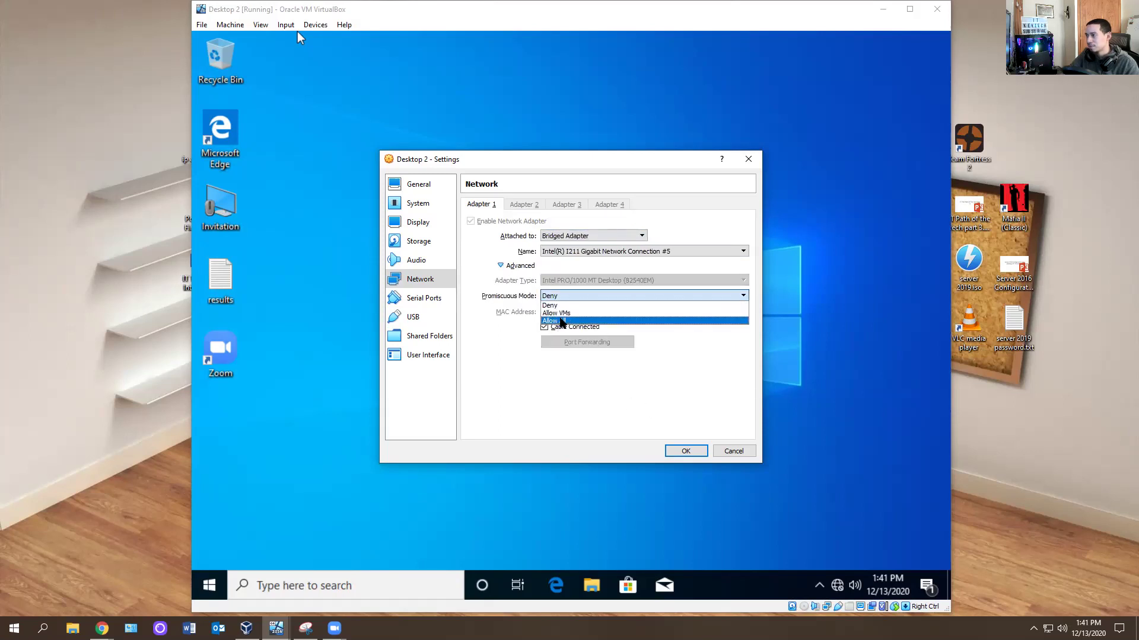
pyautogui.click(555, 320)
pyautogui.click(684, 452)
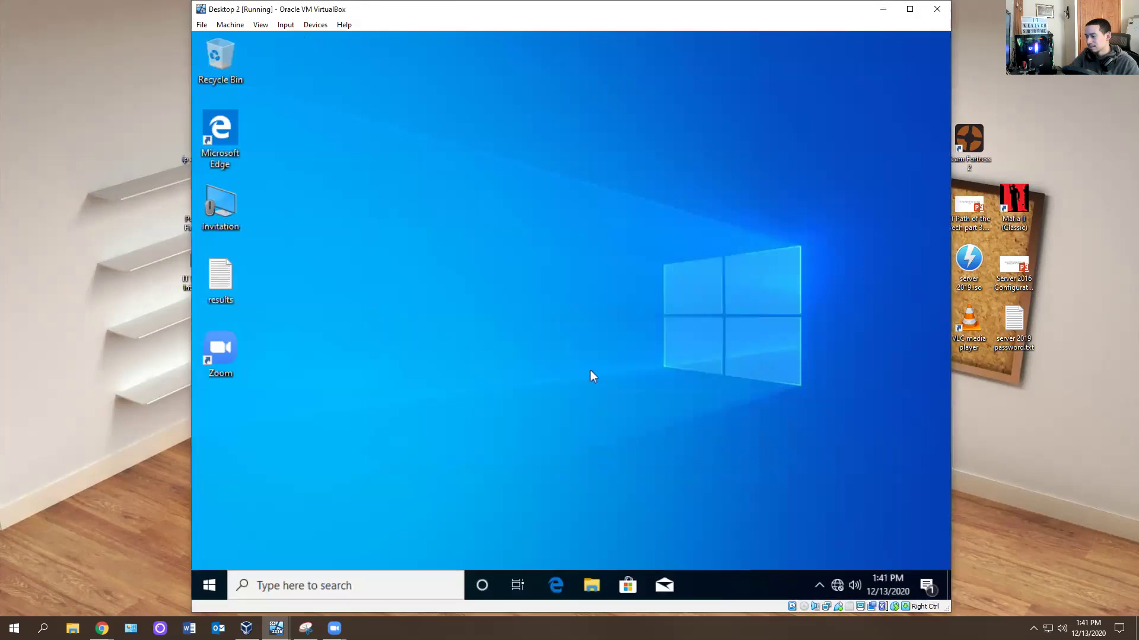
# Search for cmd in the VM's Start menu and make the VM discoverable on its network.
pyautogui.click(216, 590)
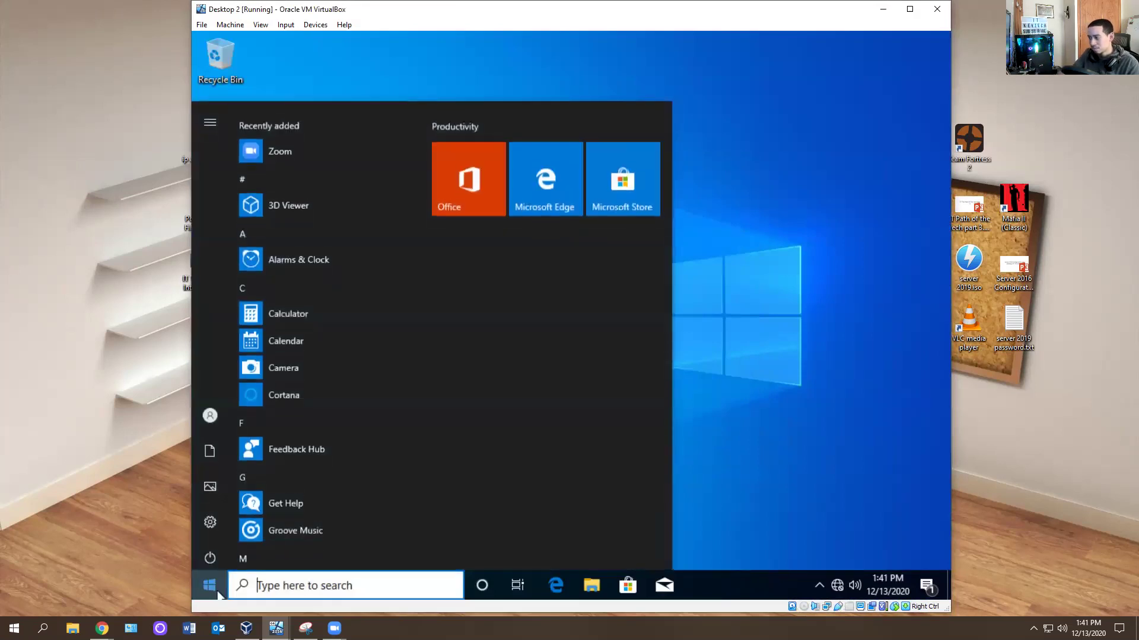
pyautogui.write('cmd')
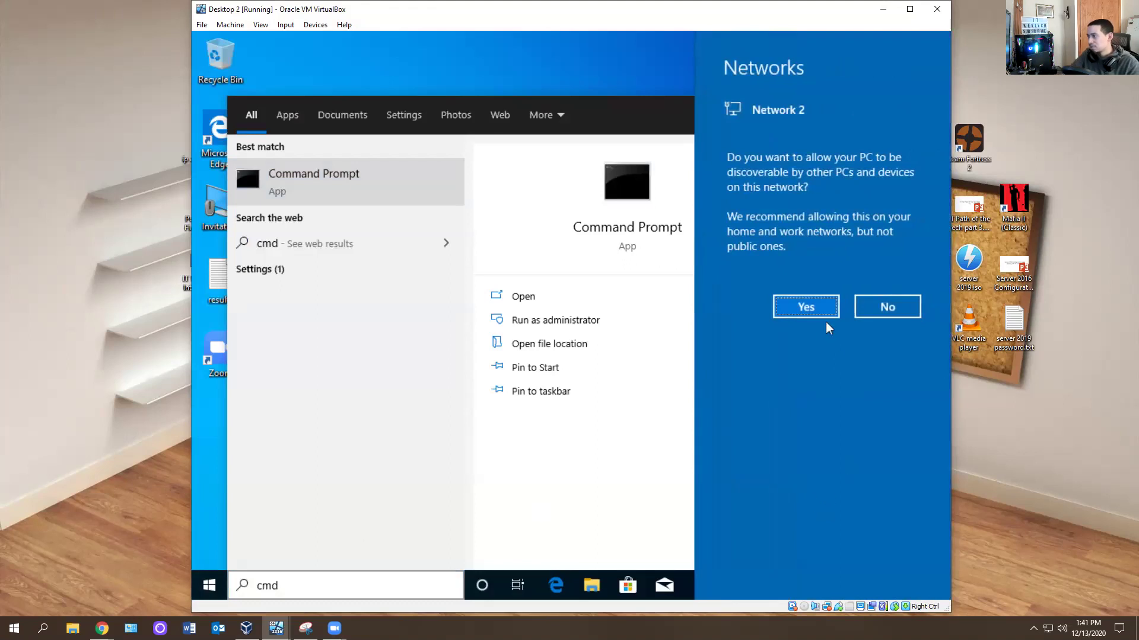
pyautogui.click(828, 319)
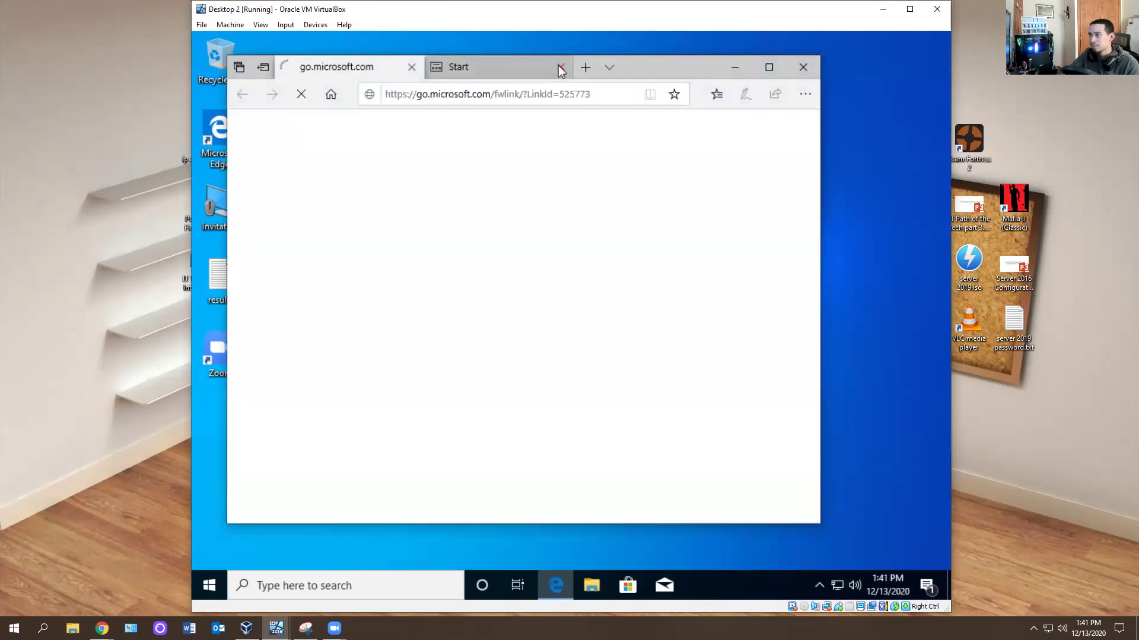
# Close Edge's Start tab, enlarge the VirtualBox window, and browse to join.zoho.com.
pyautogui.click(560, 67)
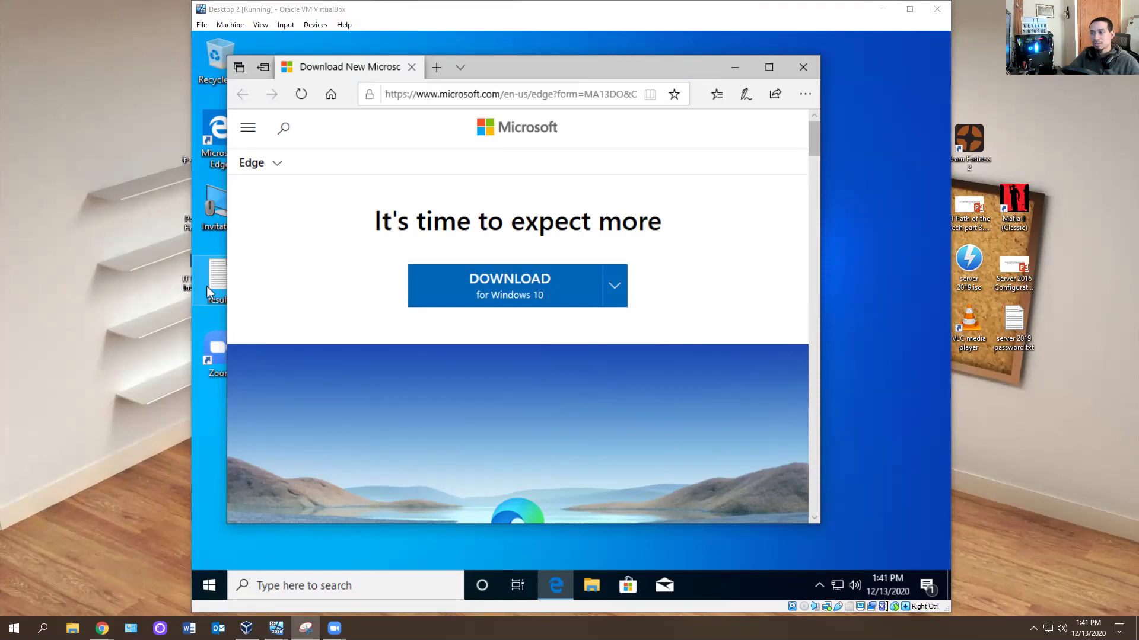
pyautogui.moveTo(571, 614); pyautogui.dragTo(572, 623)
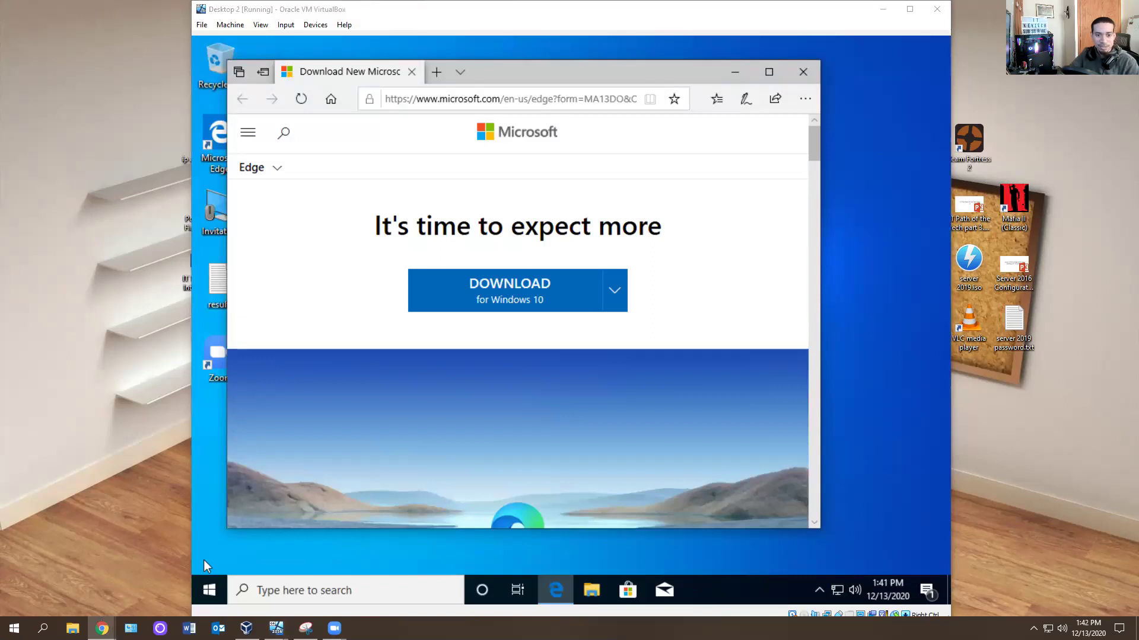
pyautogui.click(437, 99)
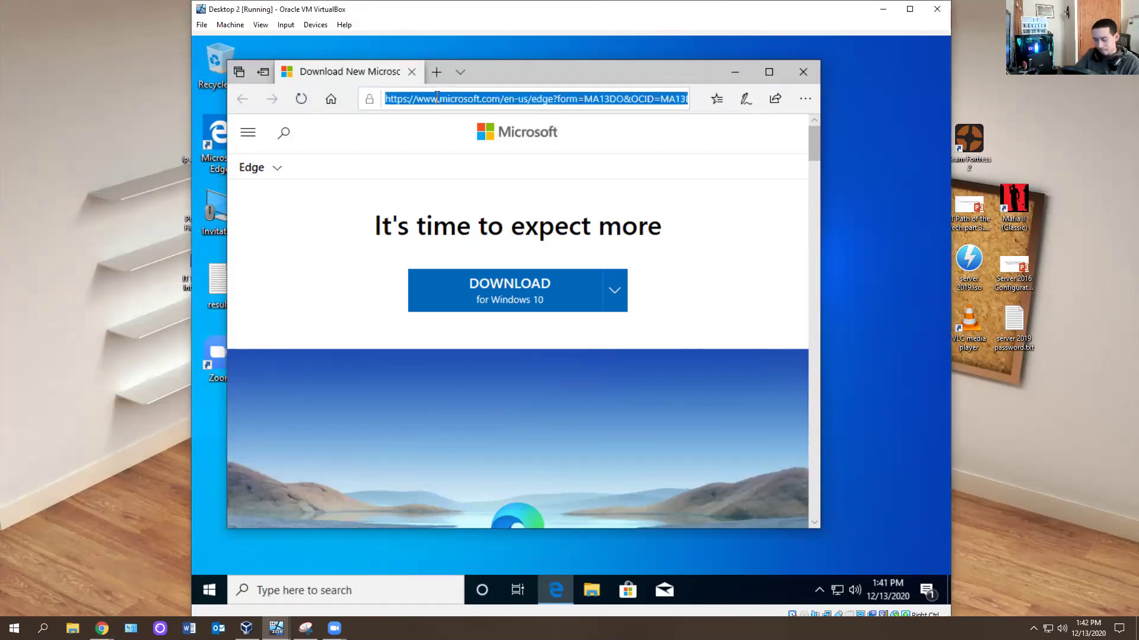
pyautogui.write('joh')
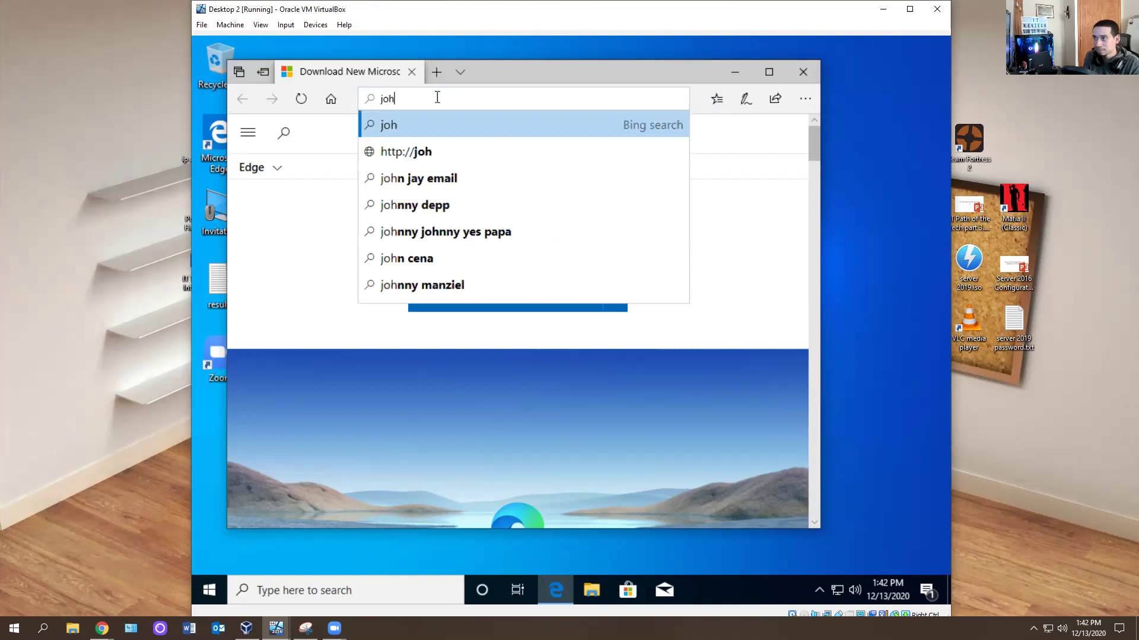
pyautogui.press('BackSpace')
pyautogui.write('in.zoho.com')
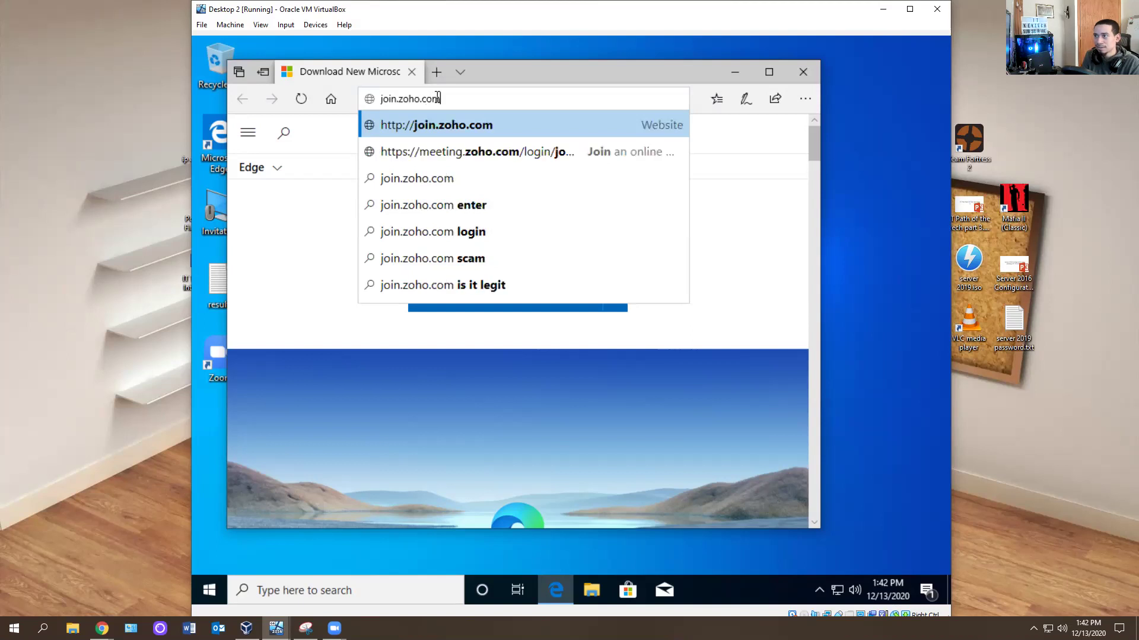
pyautogui.press('Return')
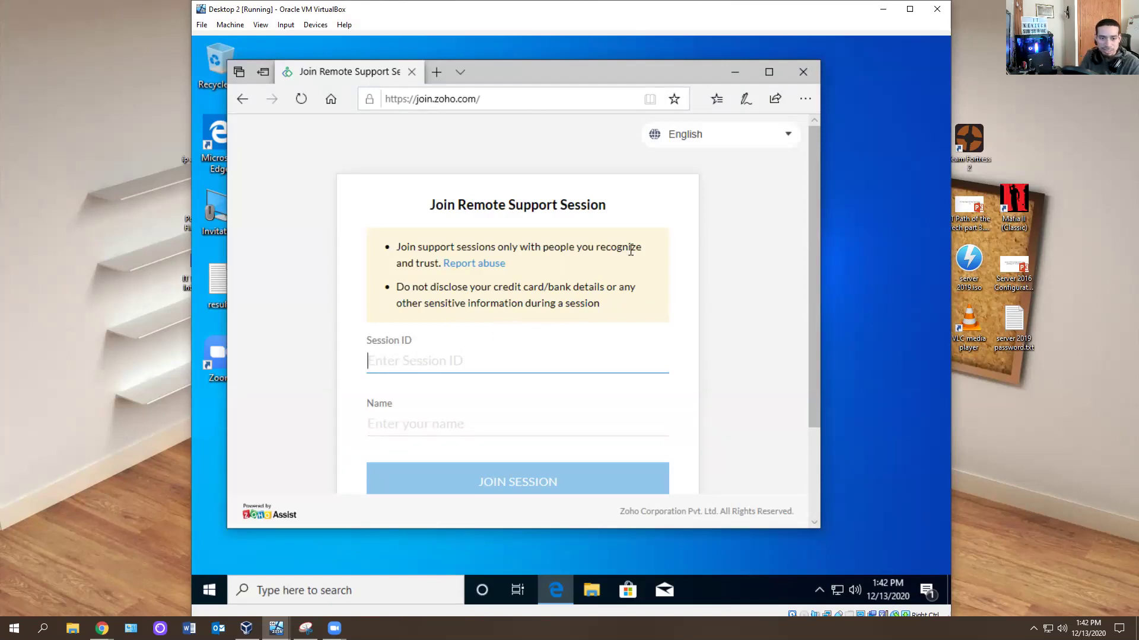
# Enter session ID 494-385-705 and the participant's name on the Zoho join page.
pyautogui.write('49')
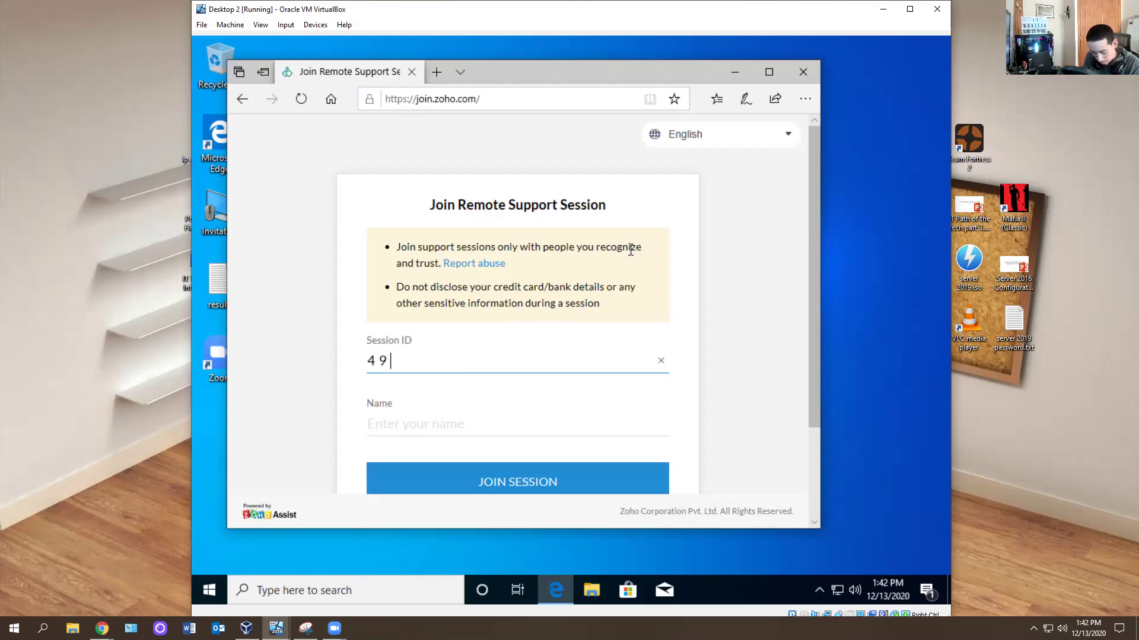
pyautogui.write('4-385')
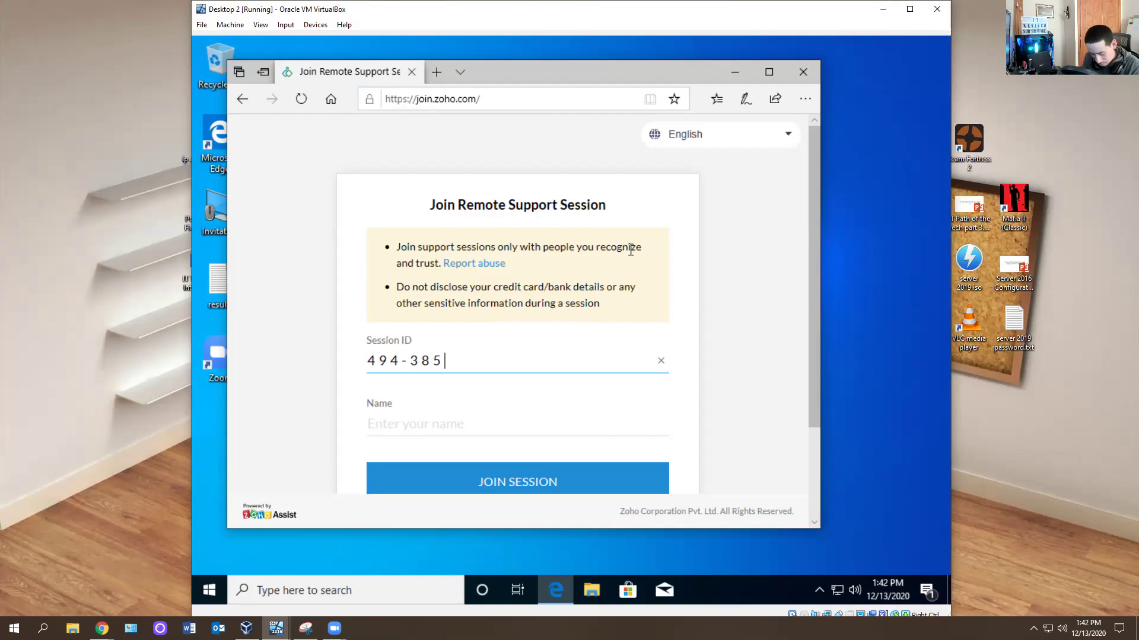
pyautogui.write('-705')
pyautogui.press('Tab')
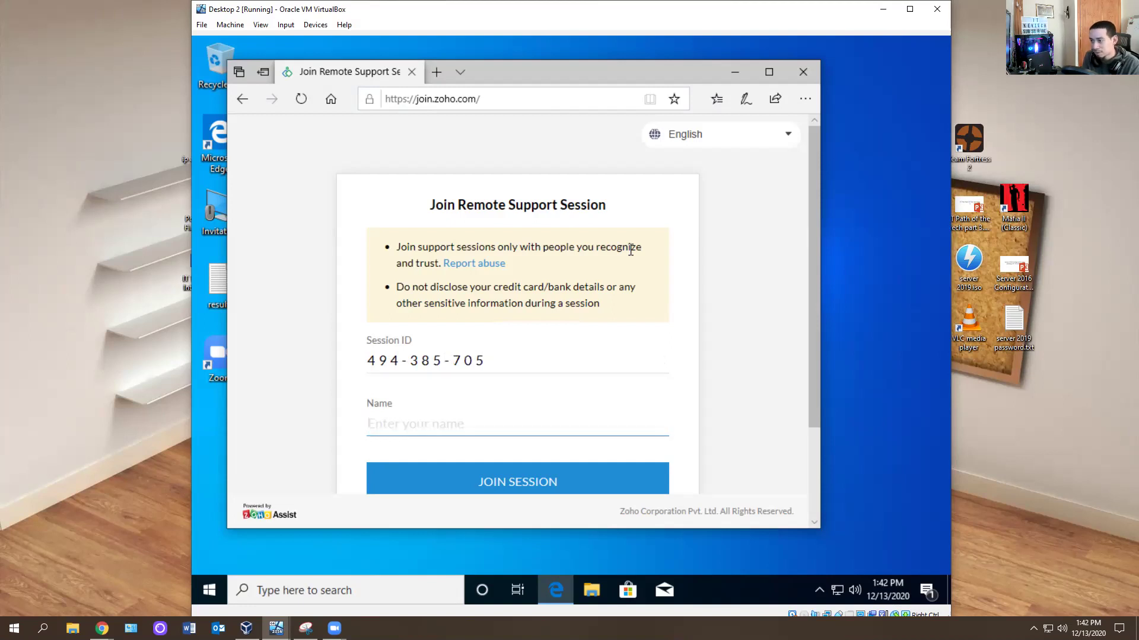
pyautogui.write('Tim')
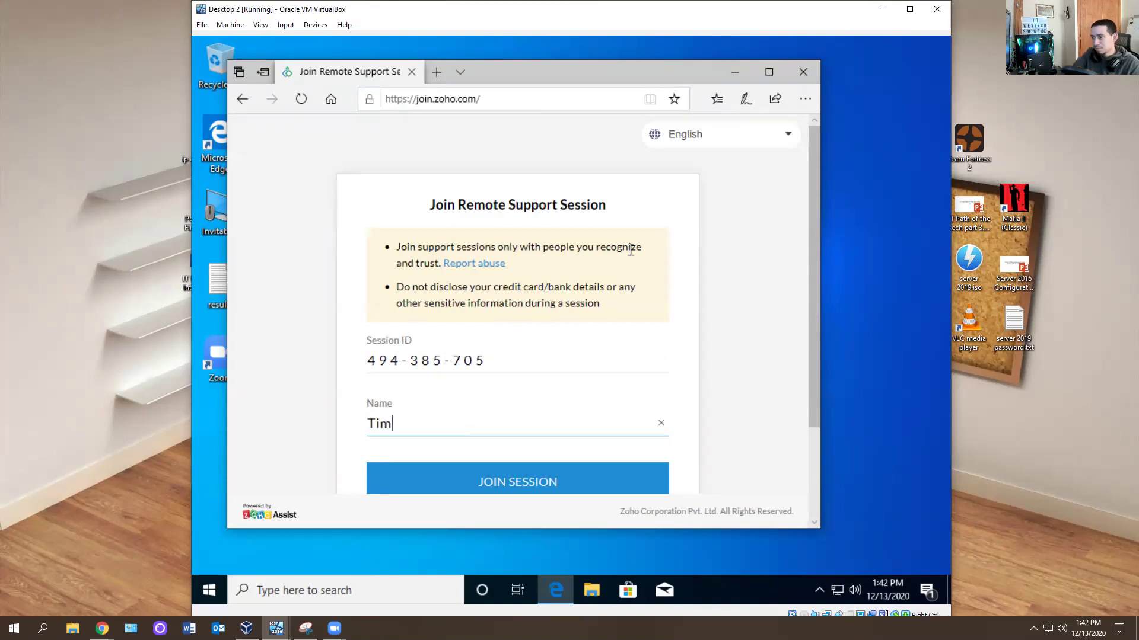
pyautogui.scroll(-2, 541, 317)
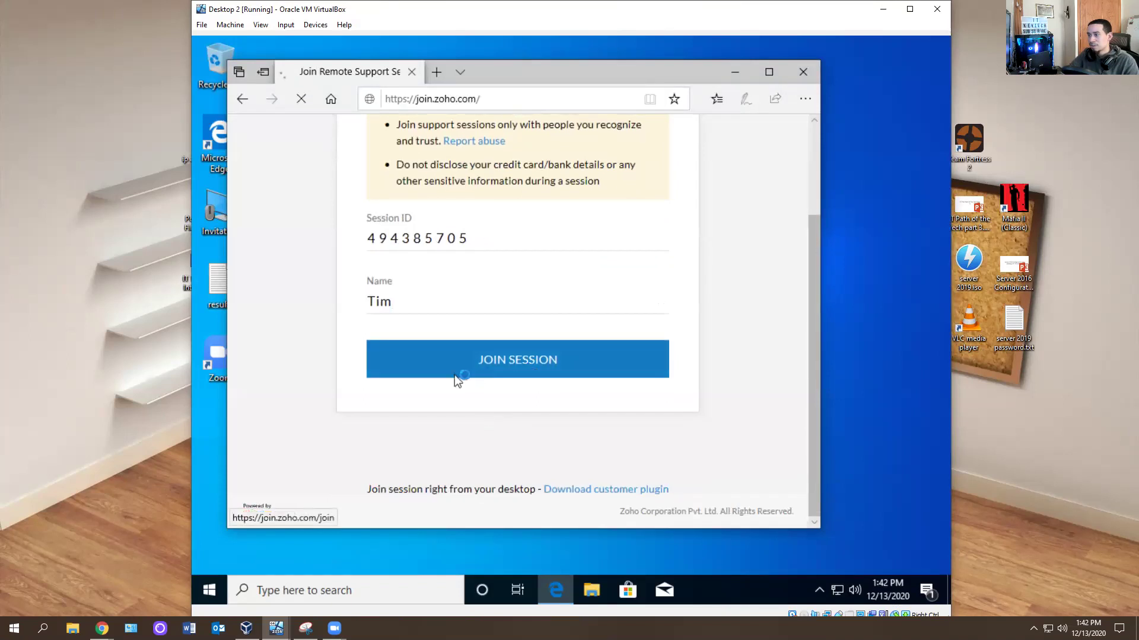
# Download and run ZA_Connect.exe, accept the Join Session prompt, and switch back to the host.
pyautogui.click(462, 437)
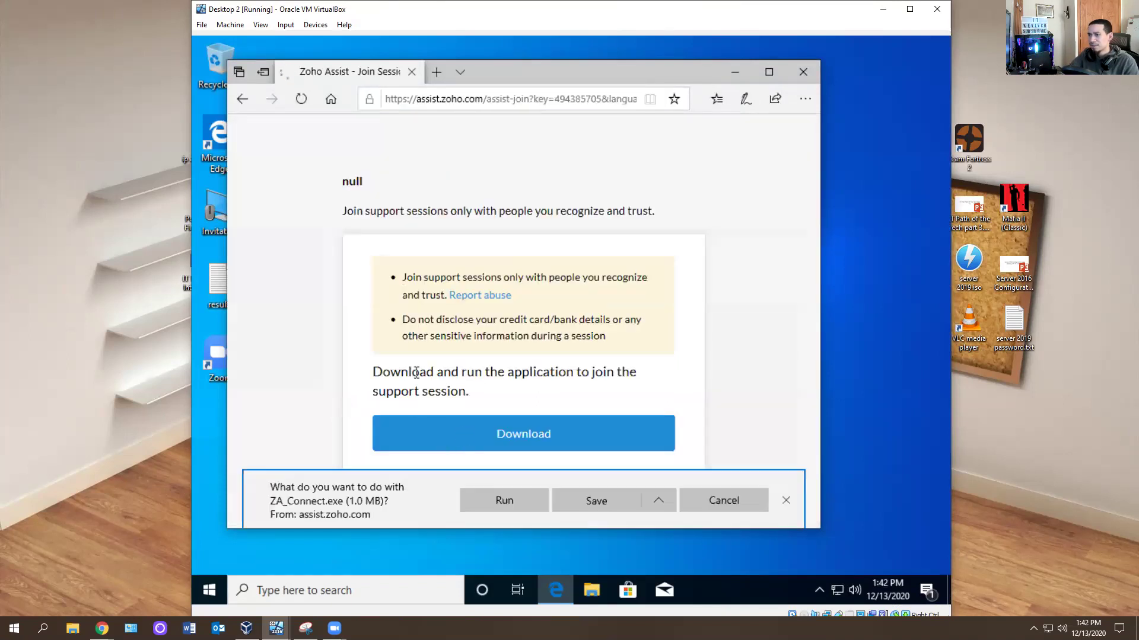
pyautogui.click(507, 500)
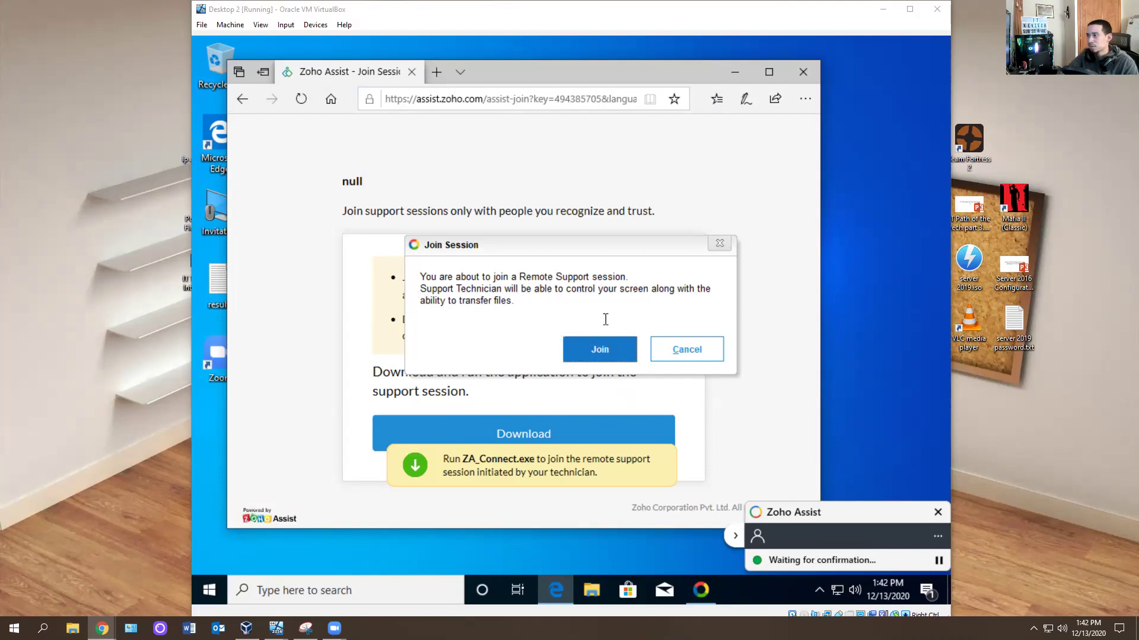
pyautogui.click(617, 353)
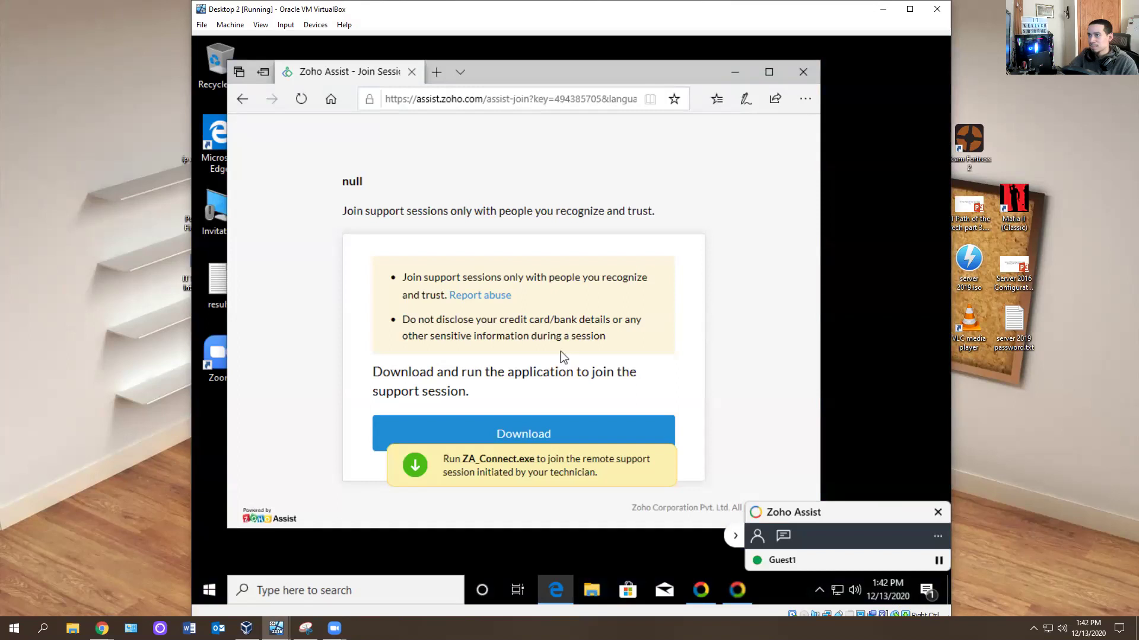
pyautogui.hotkey('alt', 'Tab')
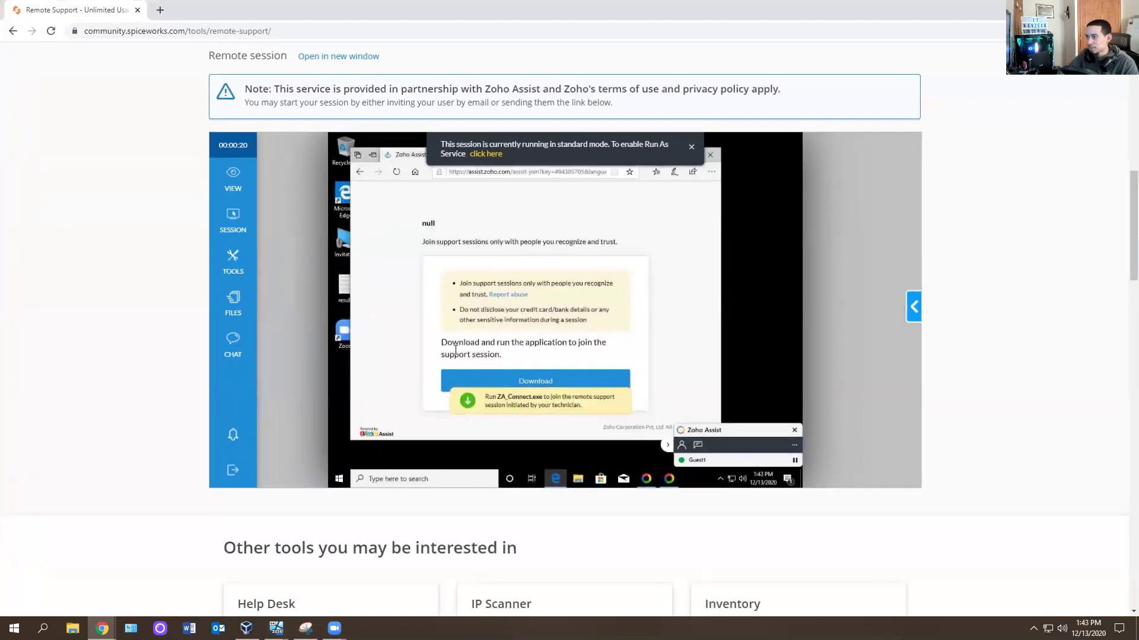
# Close the Command Prompt and Edge windows on the remote VM.
pyautogui.click(338, 478)
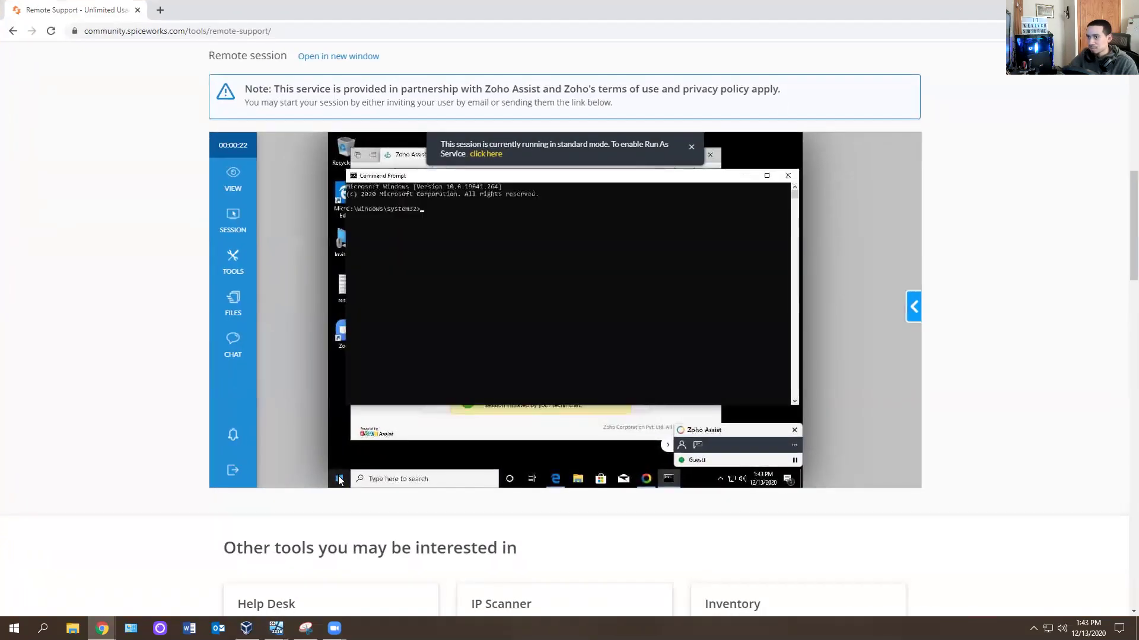
pyautogui.click(338, 478)
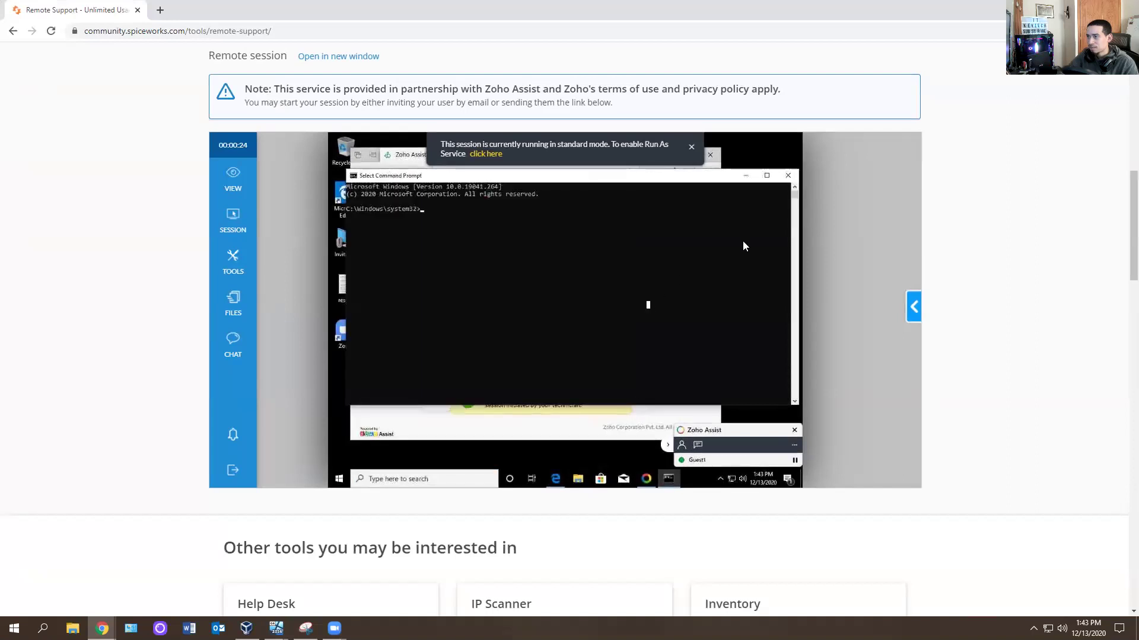
pyautogui.click(788, 176)
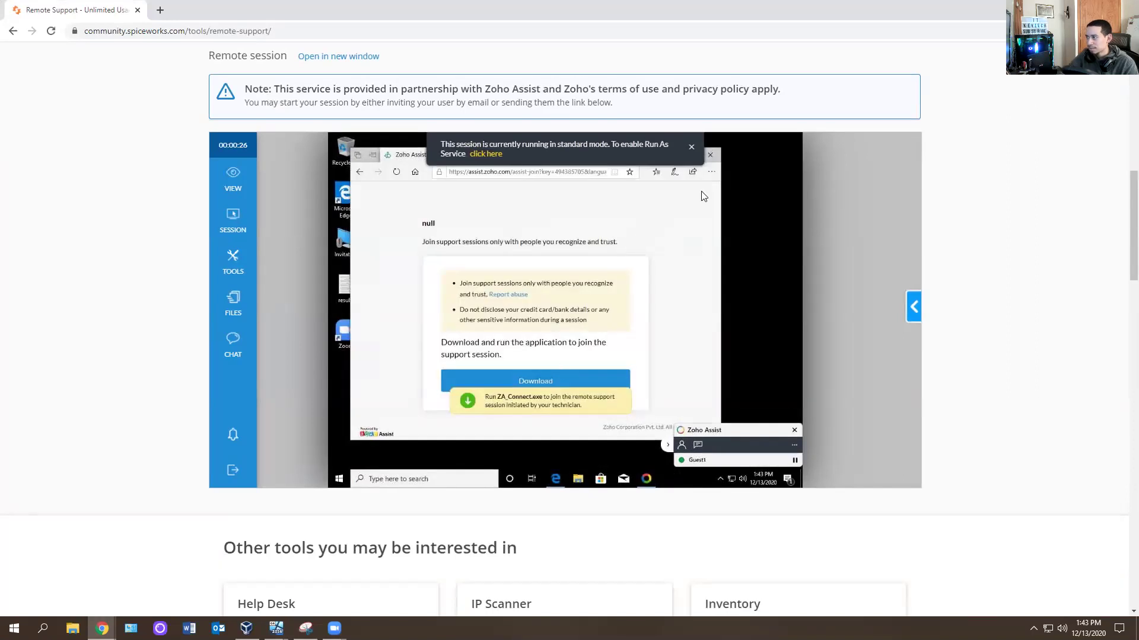
pyautogui.click(372, 155)
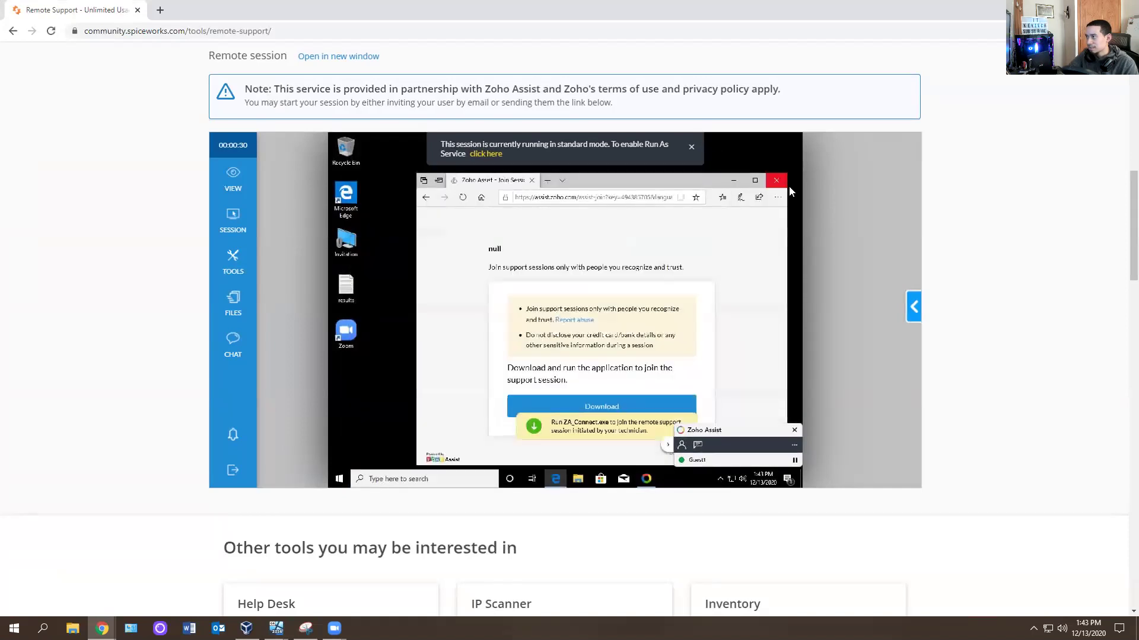
pyautogui.click(777, 181)
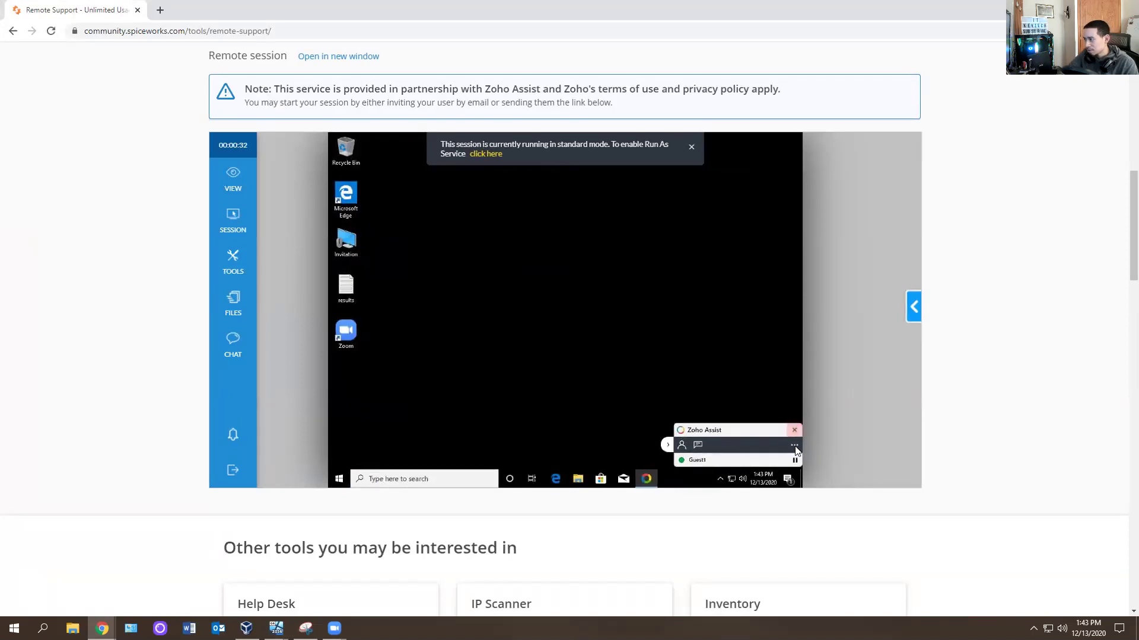
# Open Zoho Assist's Connection Settings from the extra options and close them again.
pyautogui.click(794, 445)
pyautogui.click(742, 420)
pyautogui.click(614, 237)
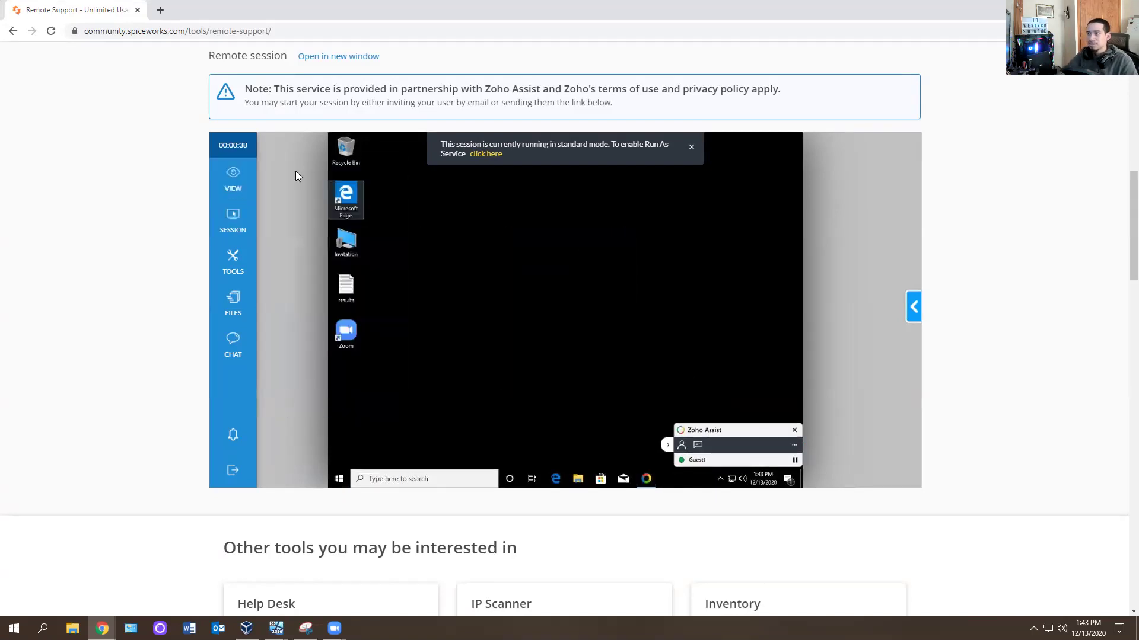
# Show the remote desktop at a larger scale and full screen, then open the SESSION actions list.
pyautogui.moveTo(254, 181)
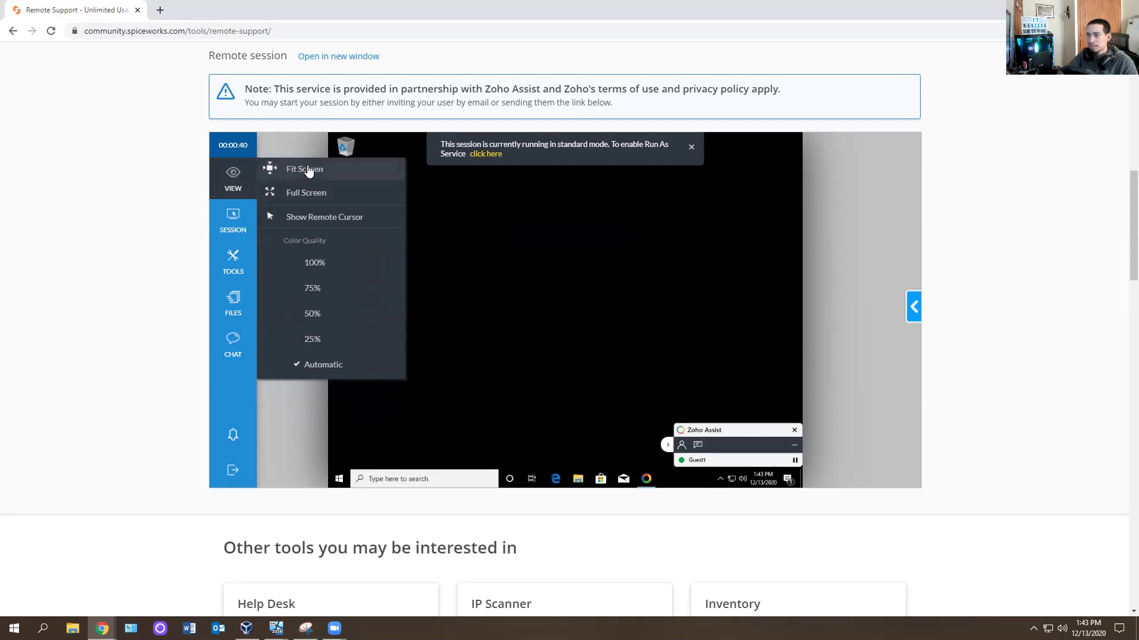
pyautogui.click(308, 170)
pyautogui.click(307, 194)
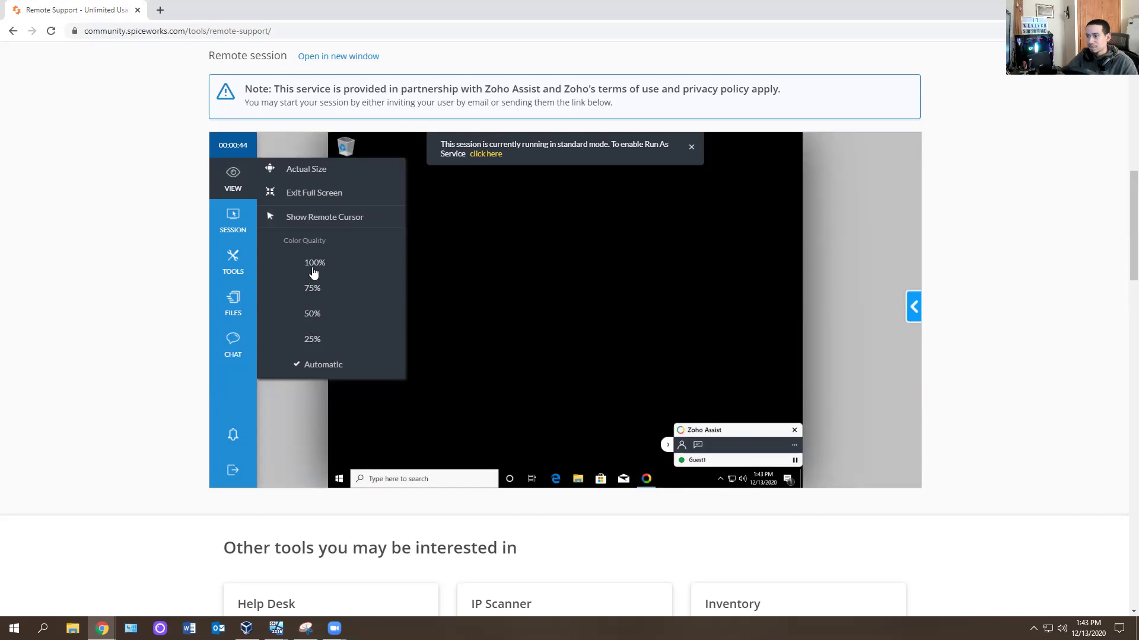
pyautogui.click(233, 222)
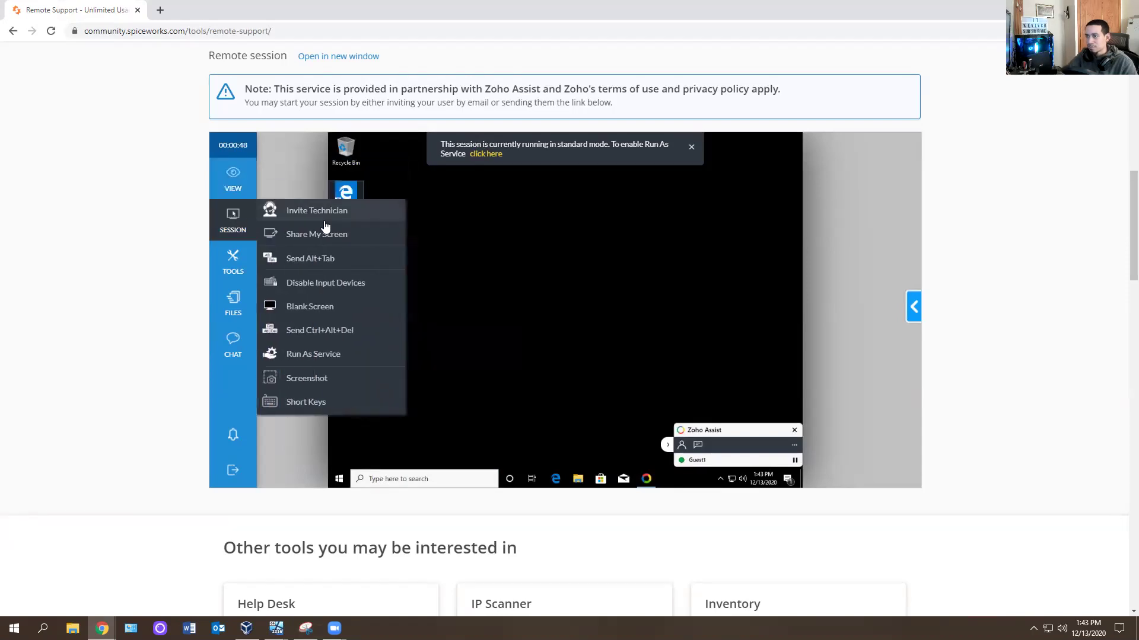
pyautogui.click(317, 217)
pyautogui.click(249, 225)
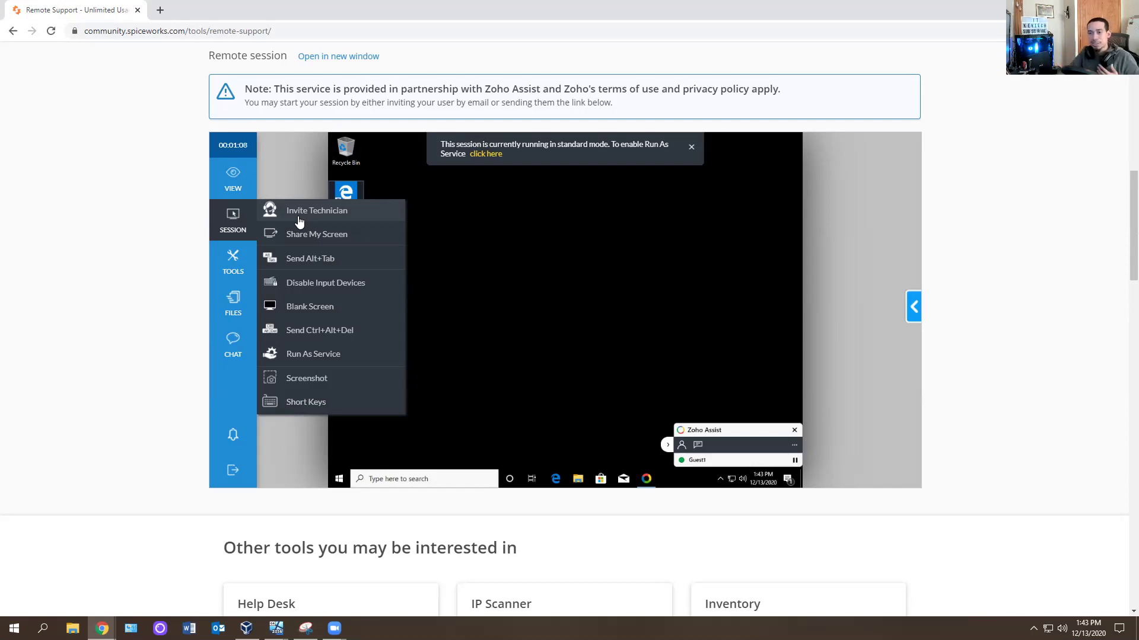
# Try Invite Technician, cancel the upgrade notice, then send Ctrl+Alt+Del and accept Run As Service.
pyautogui.click(300, 220)
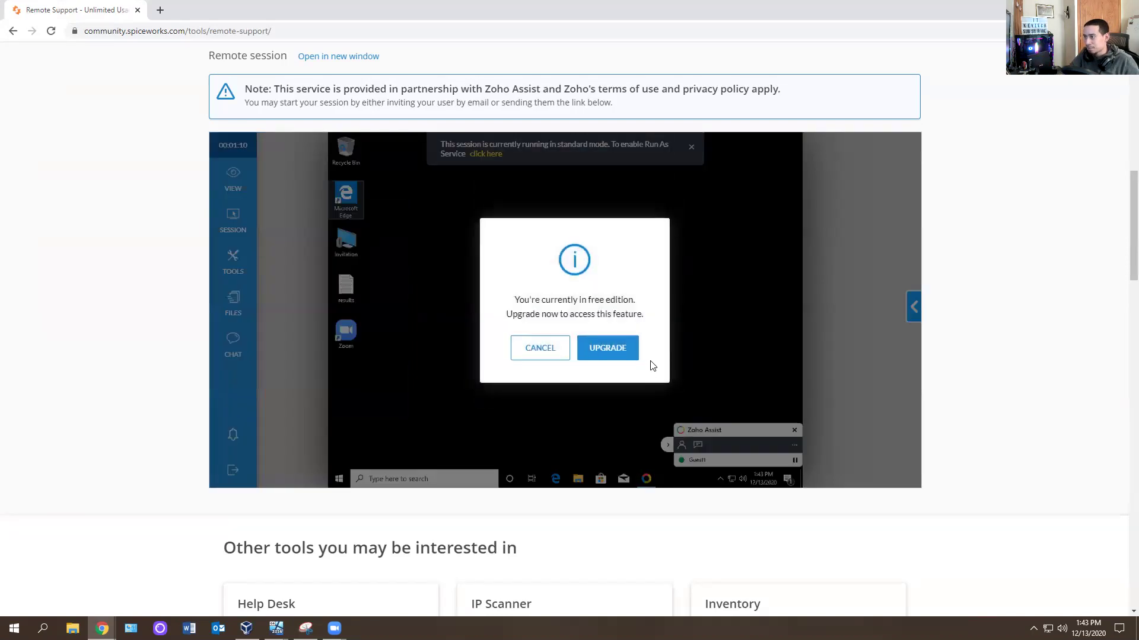
pyautogui.click(545, 350)
pyautogui.click(232, 220)
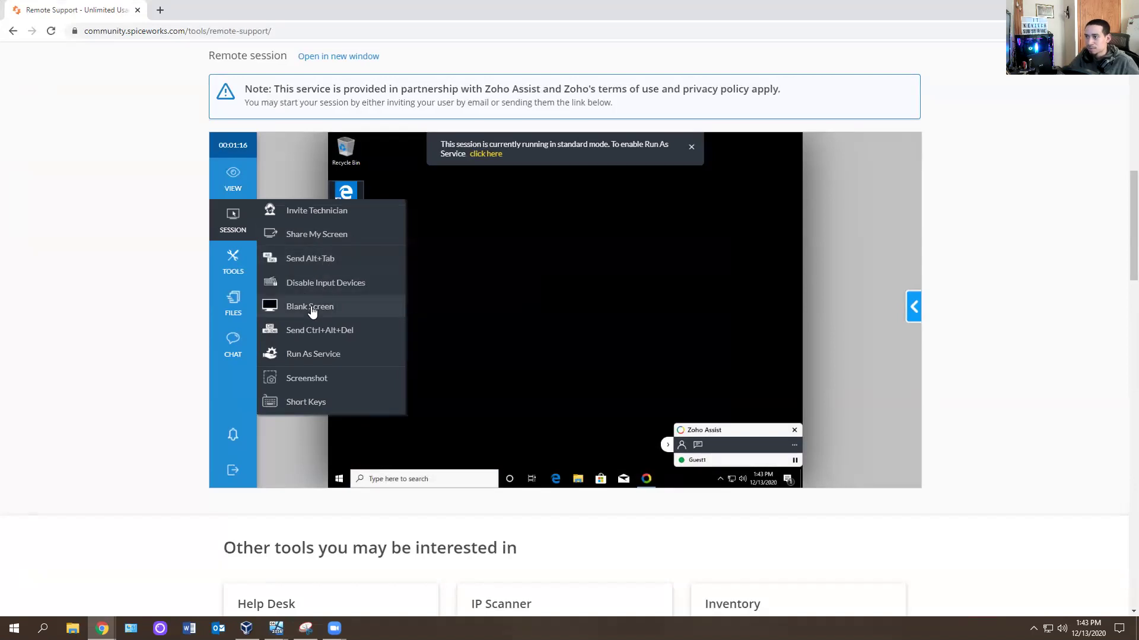
pyautogui.click(300, 333)
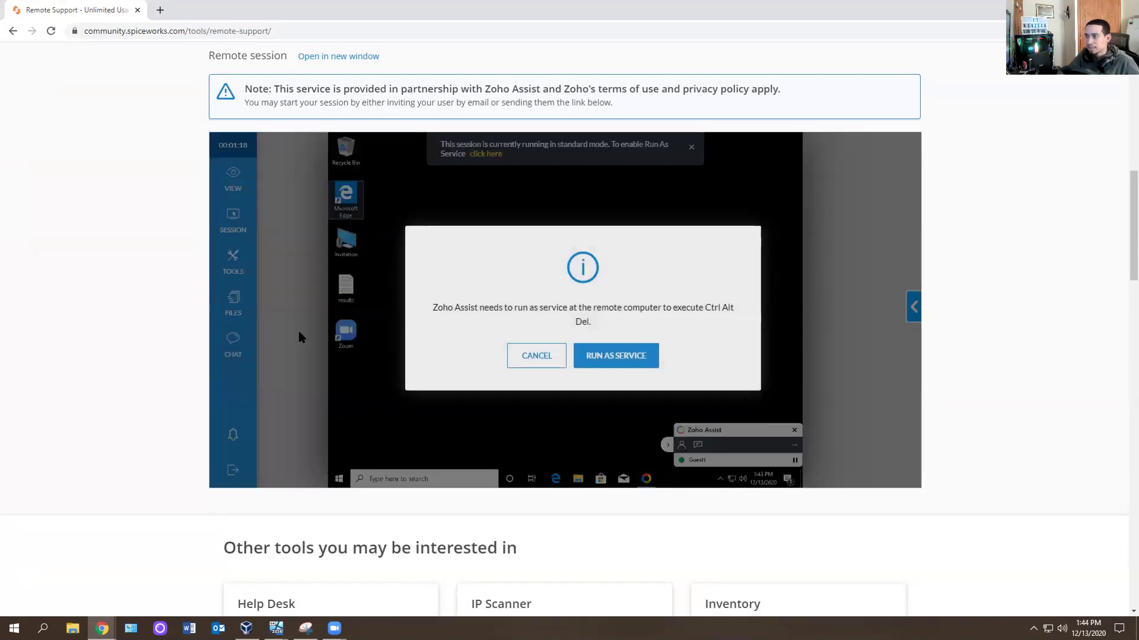
pyautogui.click(623, 353)
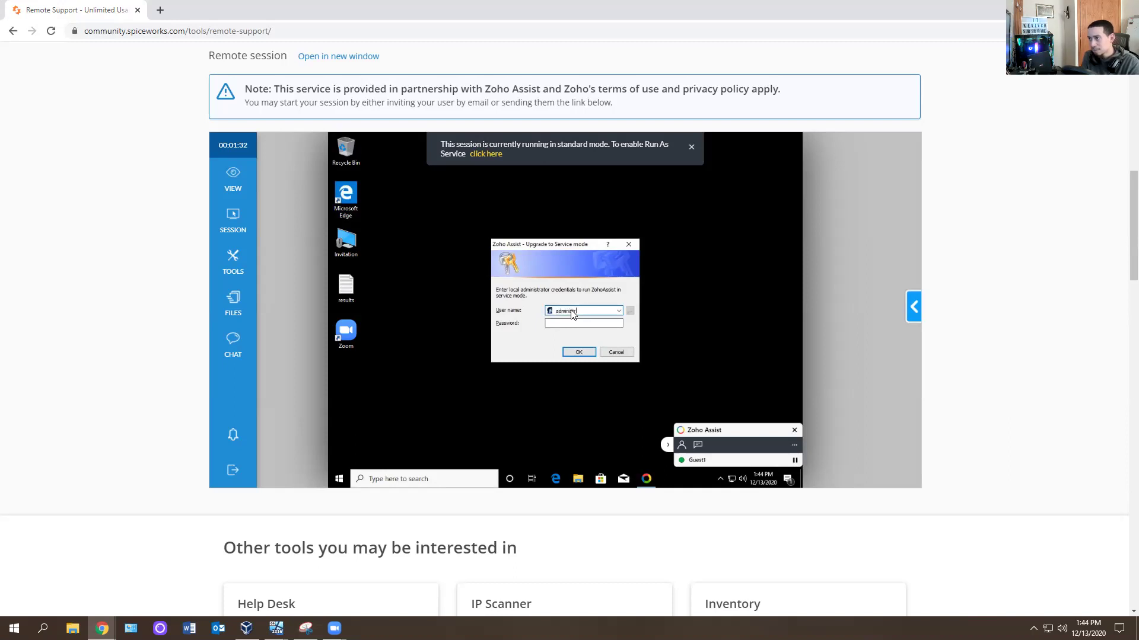
# Submit the remote Administrator account and its password for service mode.
pyautogui.press('Tab')
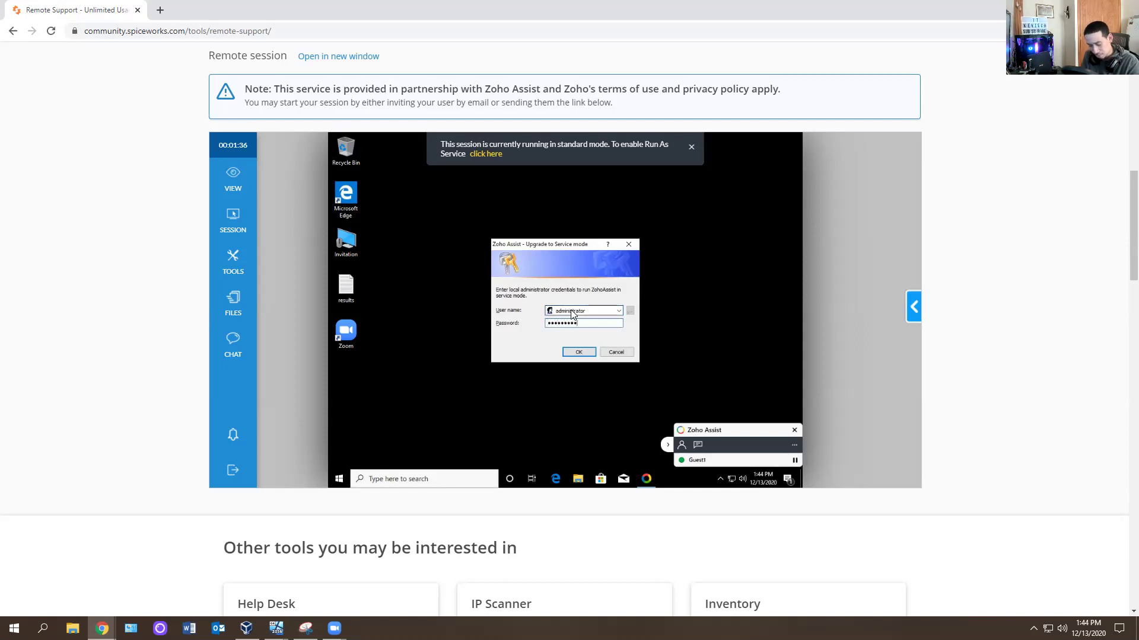
pyautogui.press('Return')
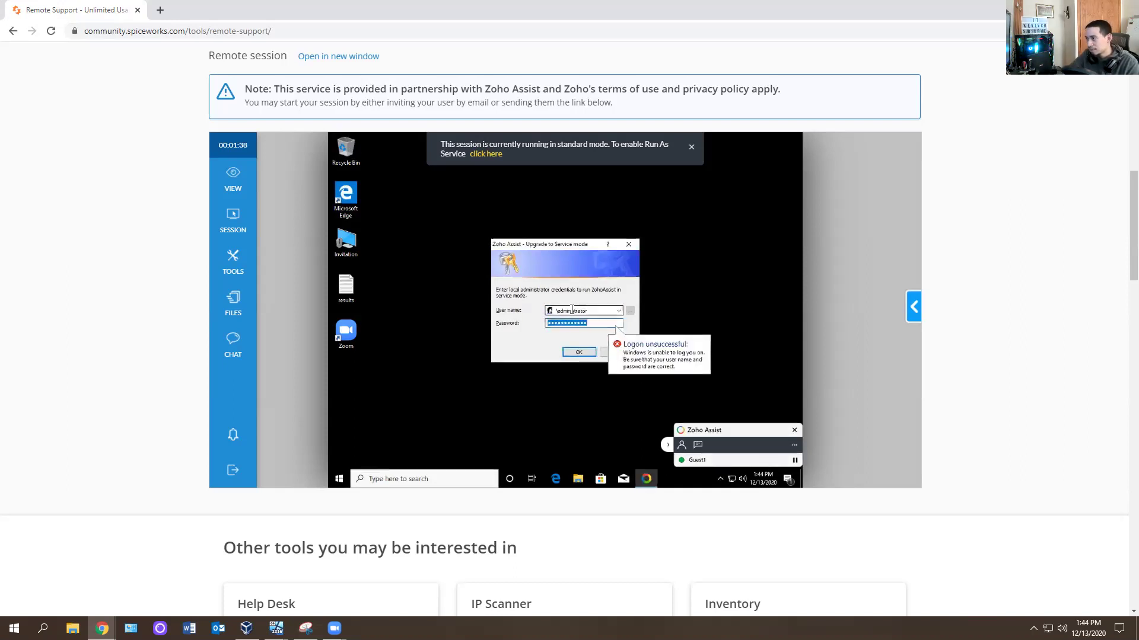
pyautogui.click(619, 312)
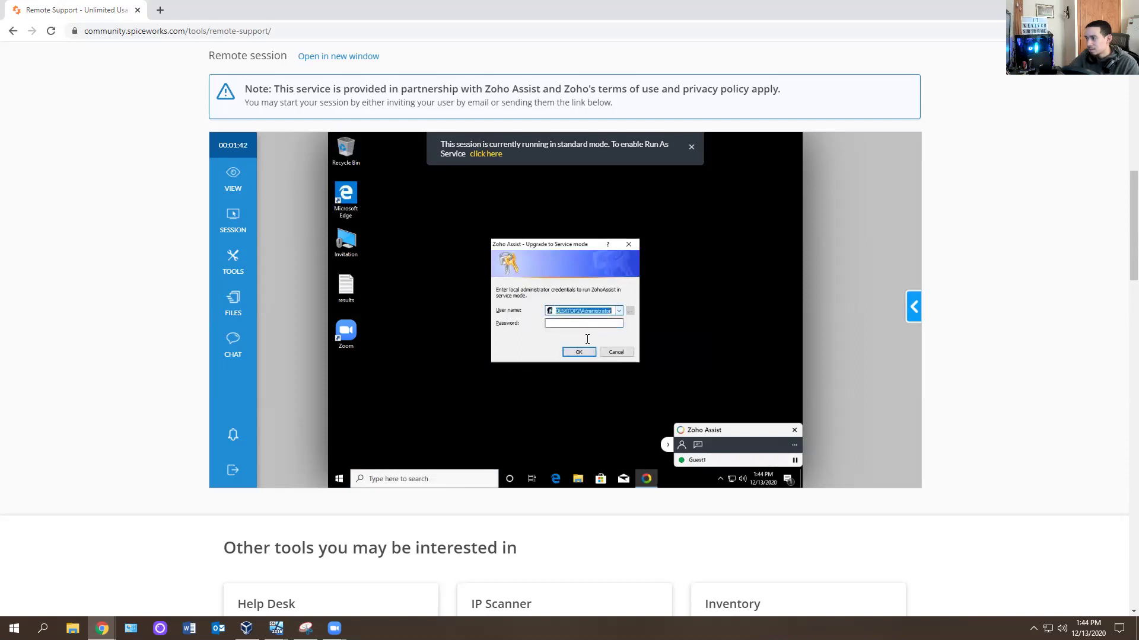
pyautogui.click(584, 320)
pyautogui.write('password')
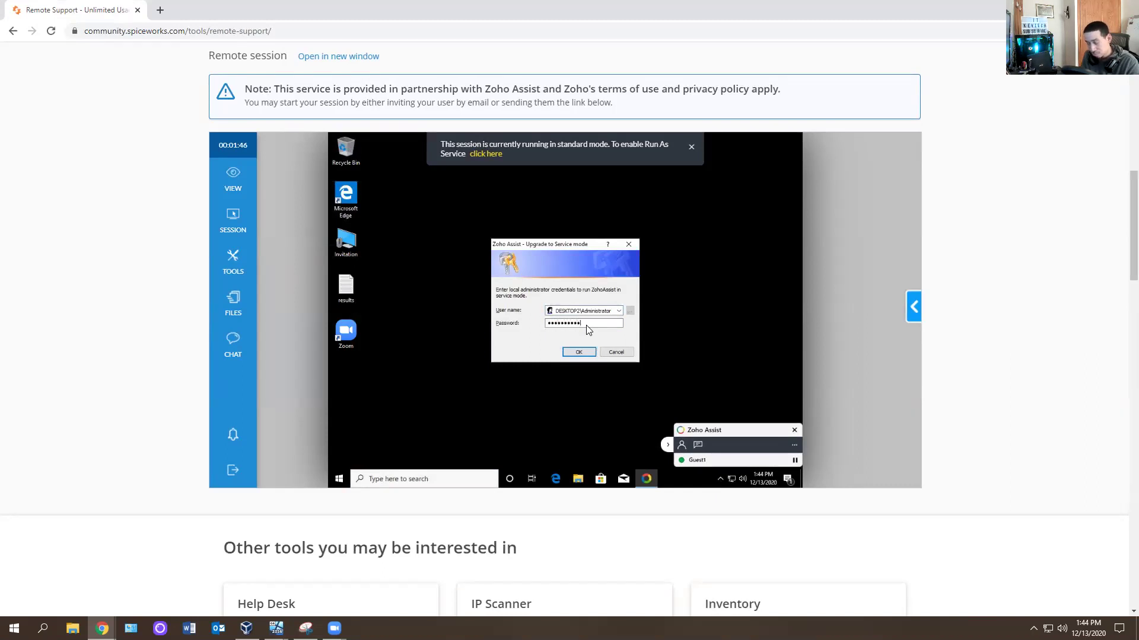
pyautogui.press('Return')
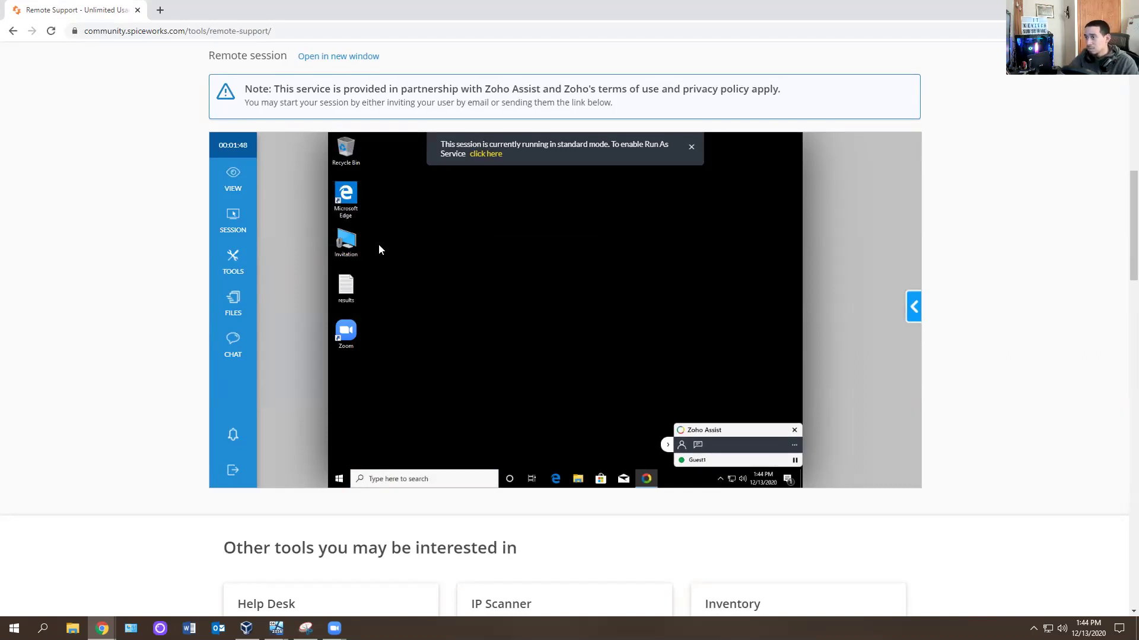
# Retry SESSION > Send Ctrl+Alt+Del and accept running Zoho Assist as a service.
pyautogui.click(240, 266)
pyautogui.click(233, 222)
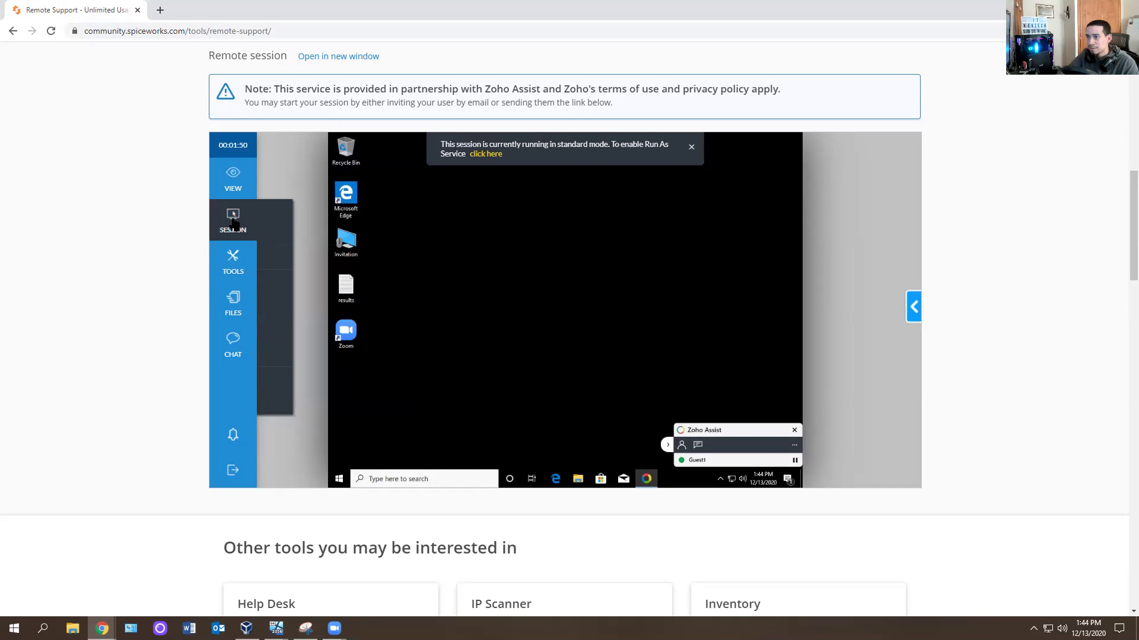
pyautogui.click(311, 329)
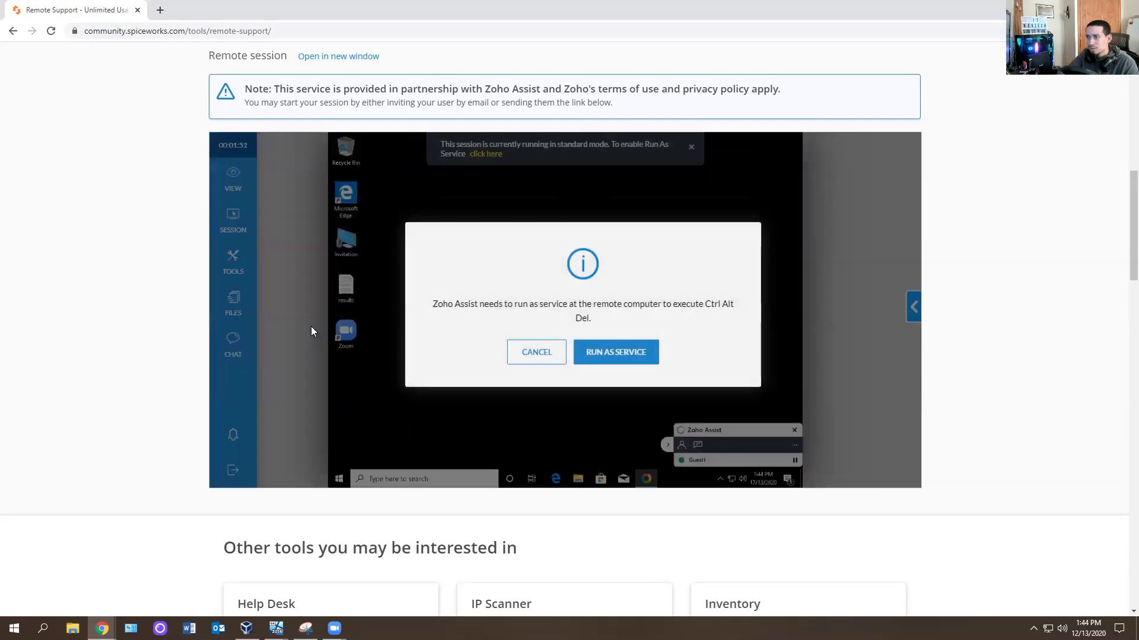
pyautogui.click(614, 350)
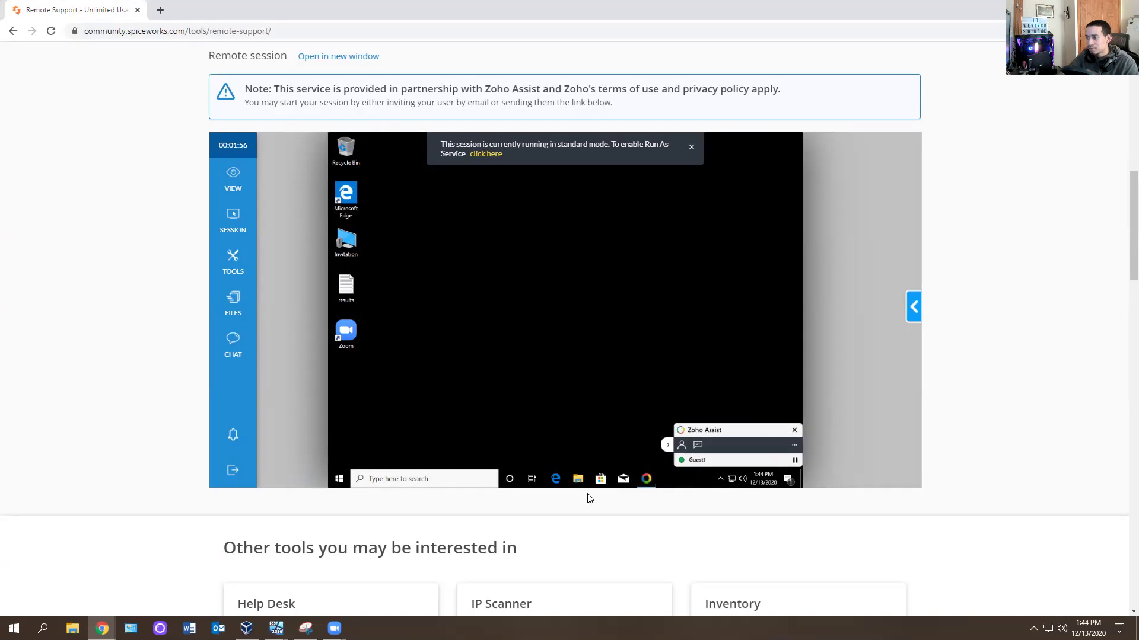
# Dismiss the standard-mode notice and launch Add/Remove Programs and Command Prompt on the remote computer.
pyautogui.click(691, 150)
pyautogui.click(232, 264)
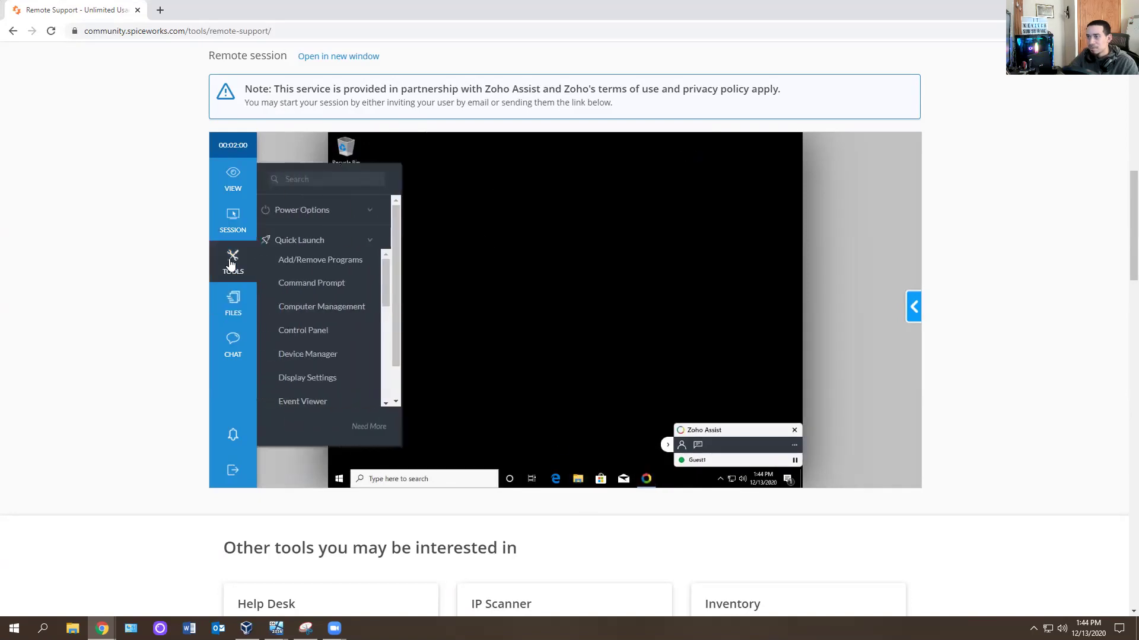
pyautogui.click(328, 259)
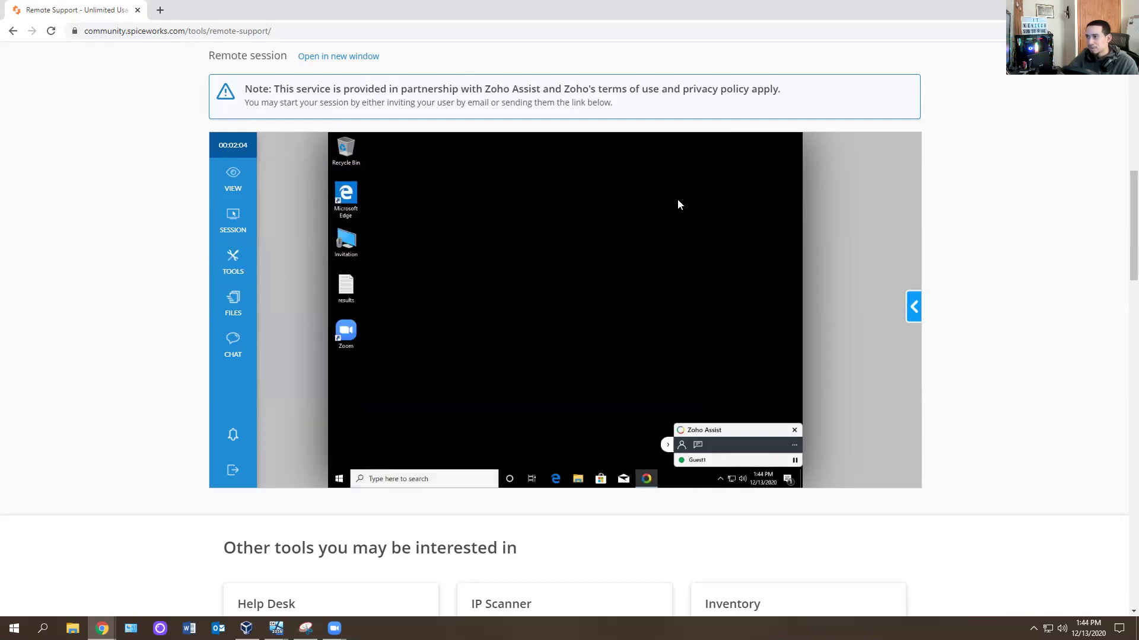
pyautogui.click(231, 223)
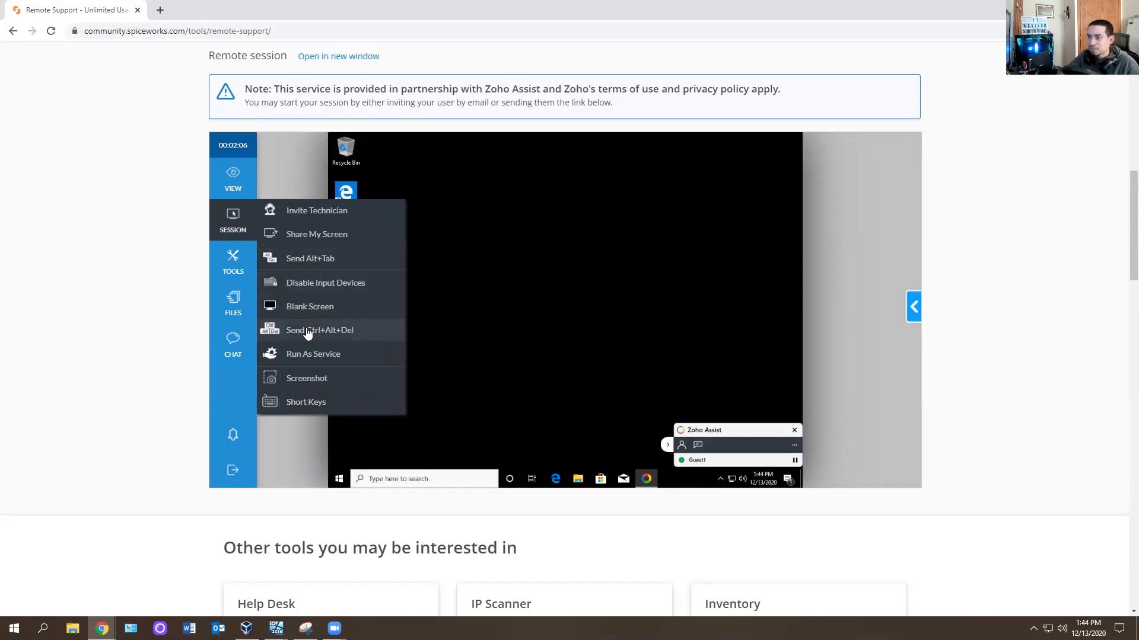
pyautogui.click(233, 261)
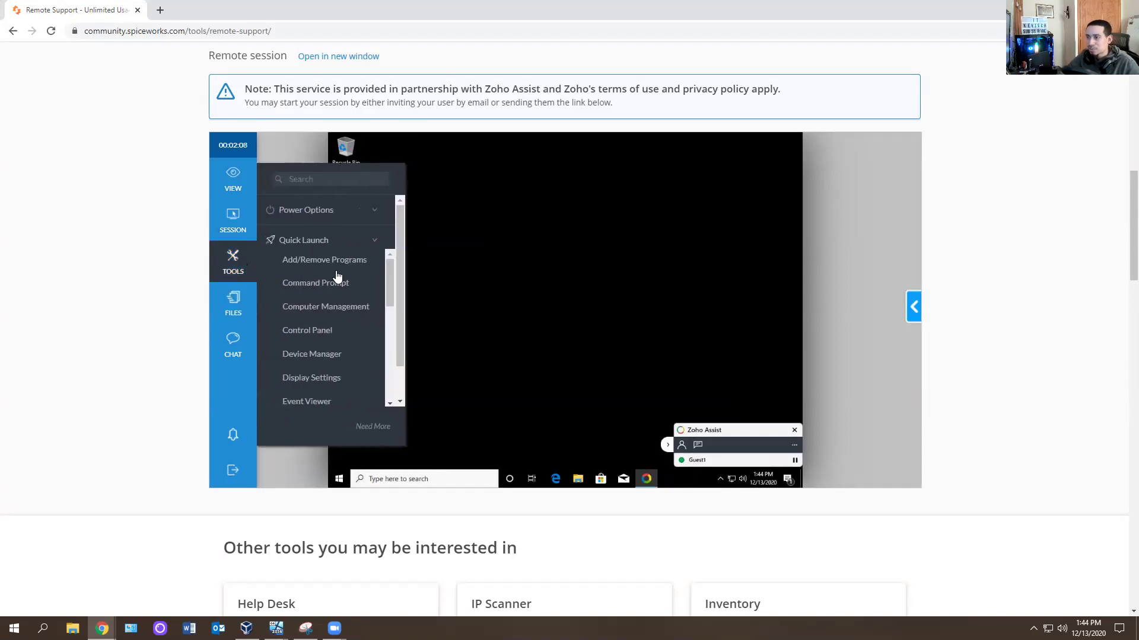
pyautogui.scroll(-1, 338, 282)
pyautogui.scroll(1, 321, 290)
pyautogui.click(318, 286)
# Launch Control Panel on the remote computer from the TOOLS Quick Launch list.
pyautogui.click(221, 256)
pyautogui.scroll(-3, 323, 309)
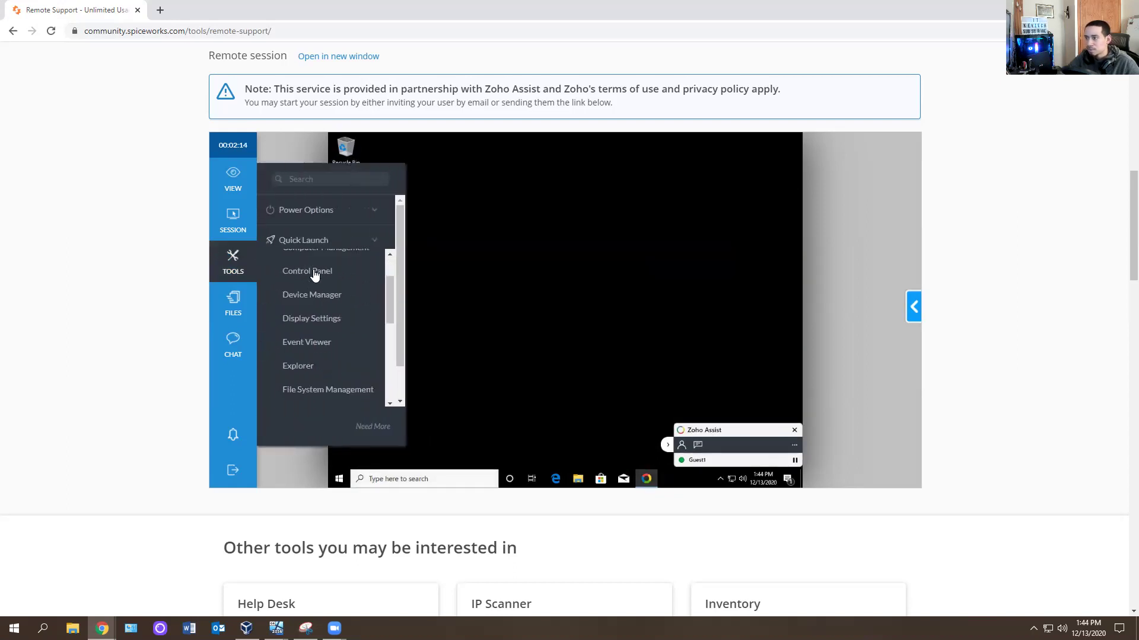
pyautogui.click(315, 274)
pyautogui.click(687, 198)
pyautogui.click(233, 261)
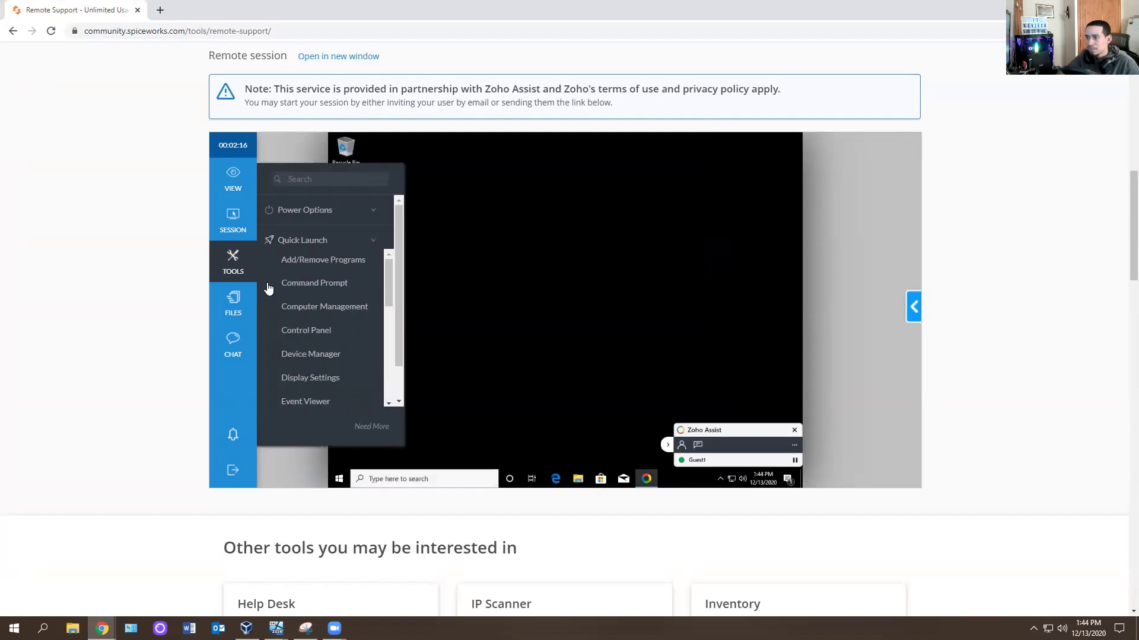
pyautogui.click(320, 330)
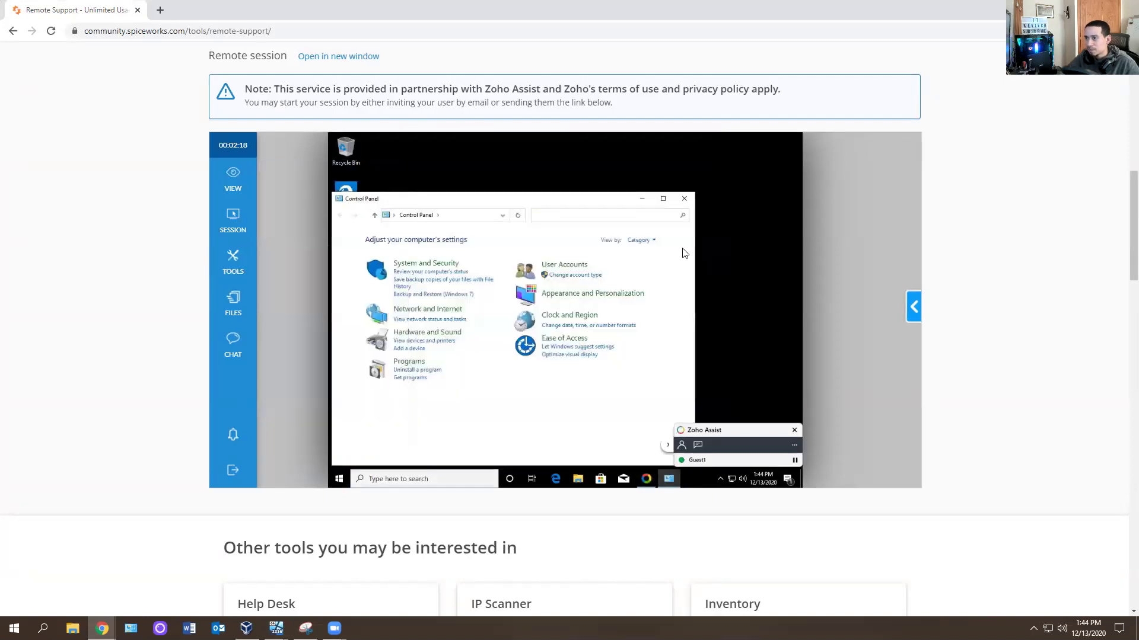
pyautogui.click(689, 201)
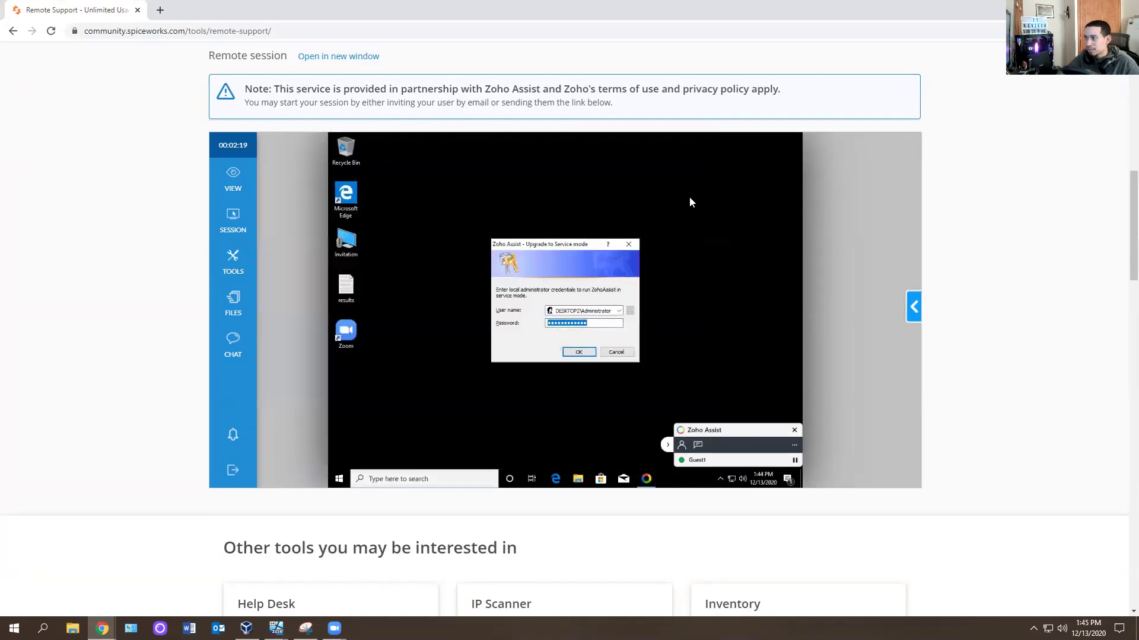
# Cancel the service-mode login, choose Try with Windows UAC, and bring VirtualBox forward.
pyautogui.click(616, 353)
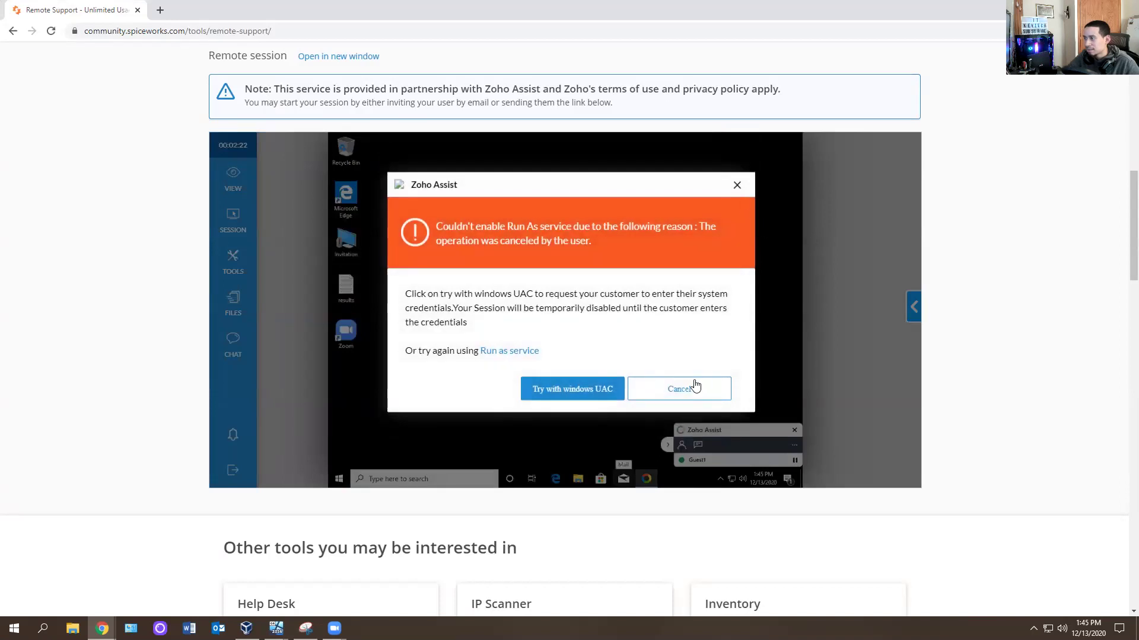
pyautogui.click(590, 391)
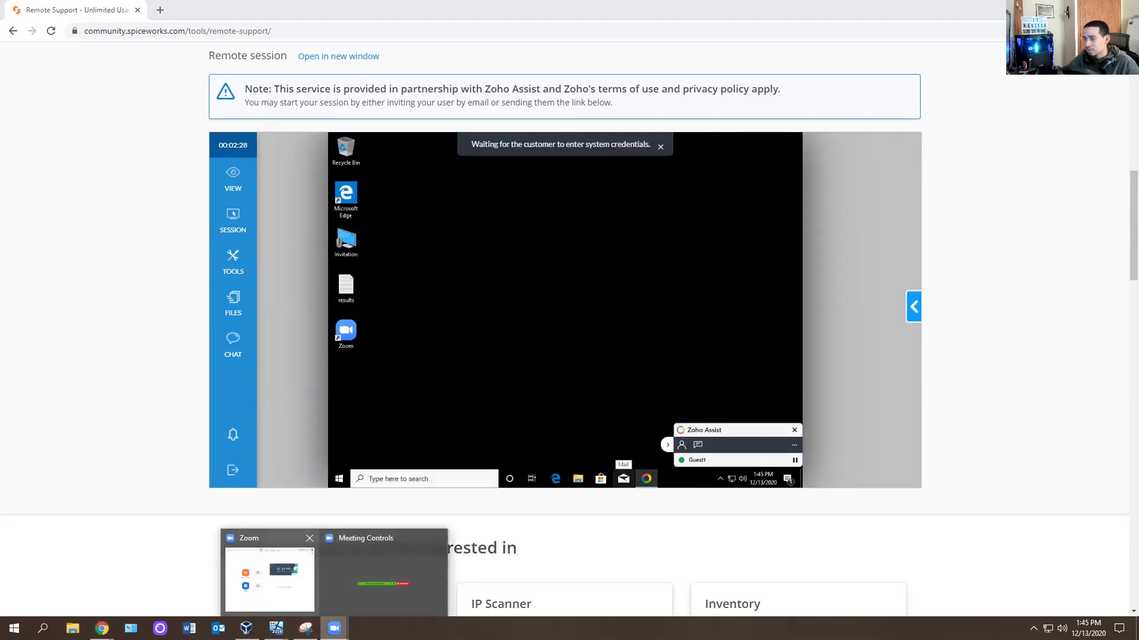
pyautogui.click(279, 570)
# Enter the administrator user name in Desktop 2's UAC prompt, then check the Chrome session.
pyautogui.moveTo(276, 628)
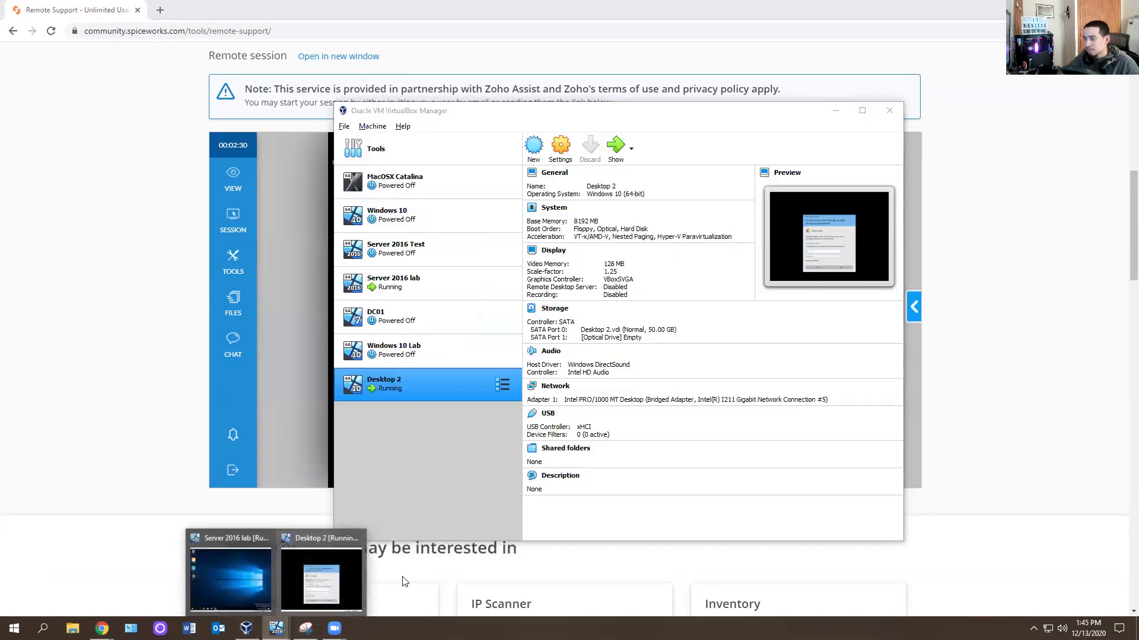
pyautogui.click(337, 578)
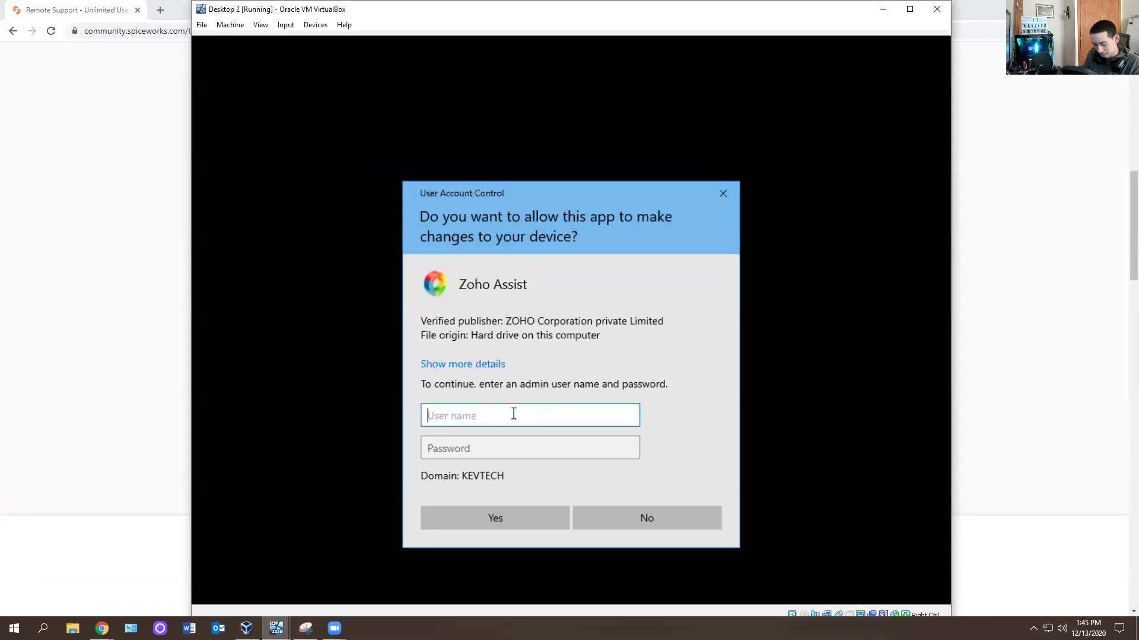
pyautogui.write('adminisatr')
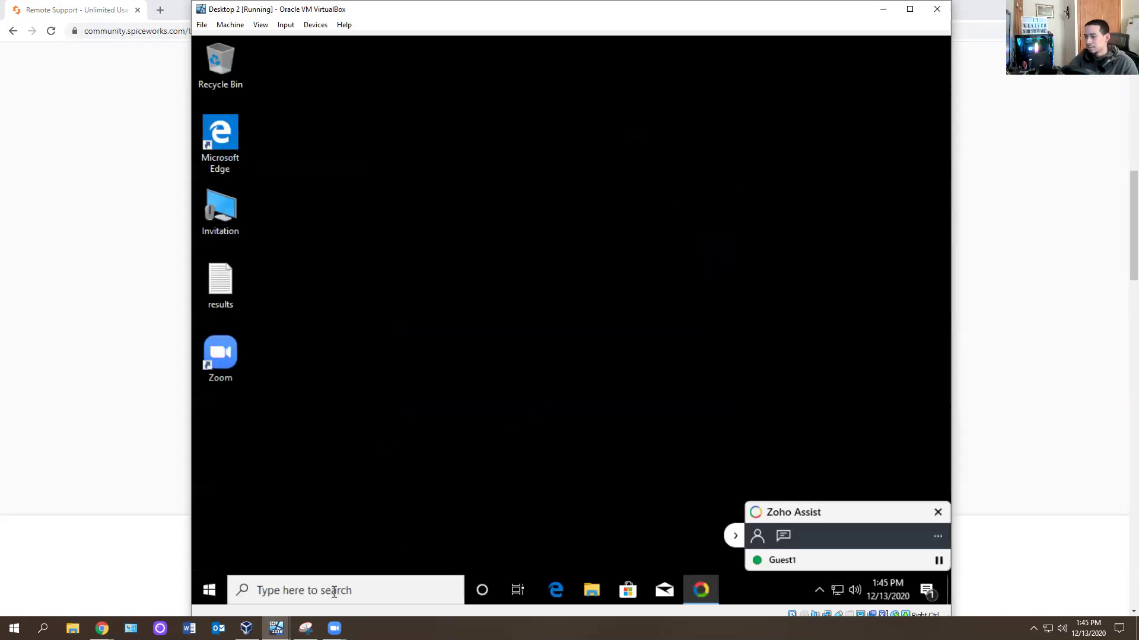
pyautogui.click(276, 629)
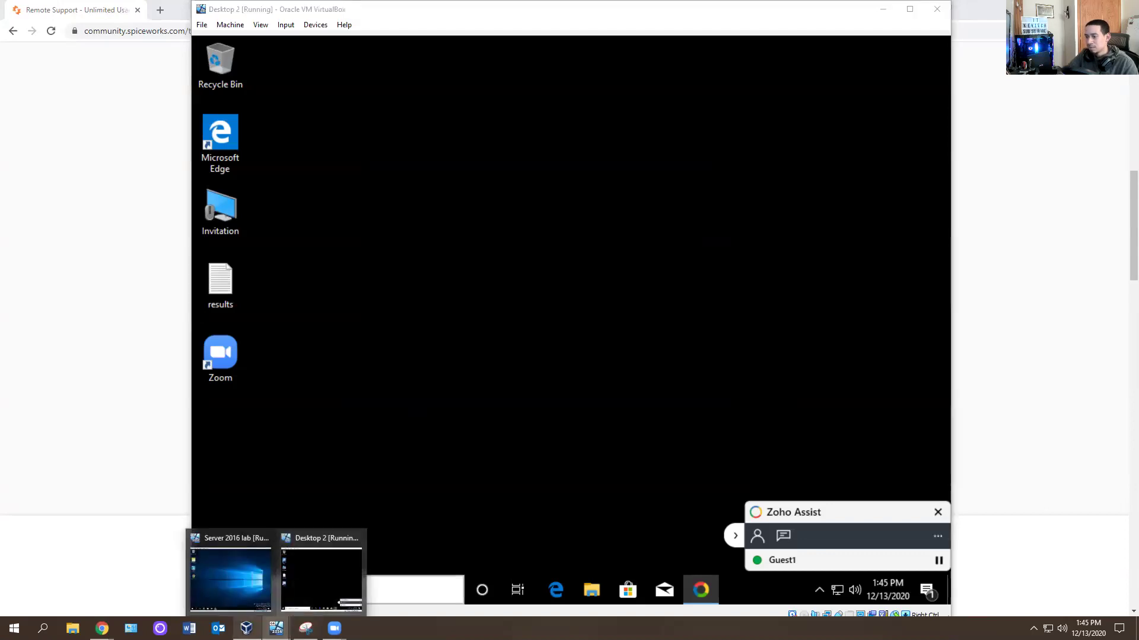
pyautogui.click(102, 629)
pyautogui.click(84, 587)
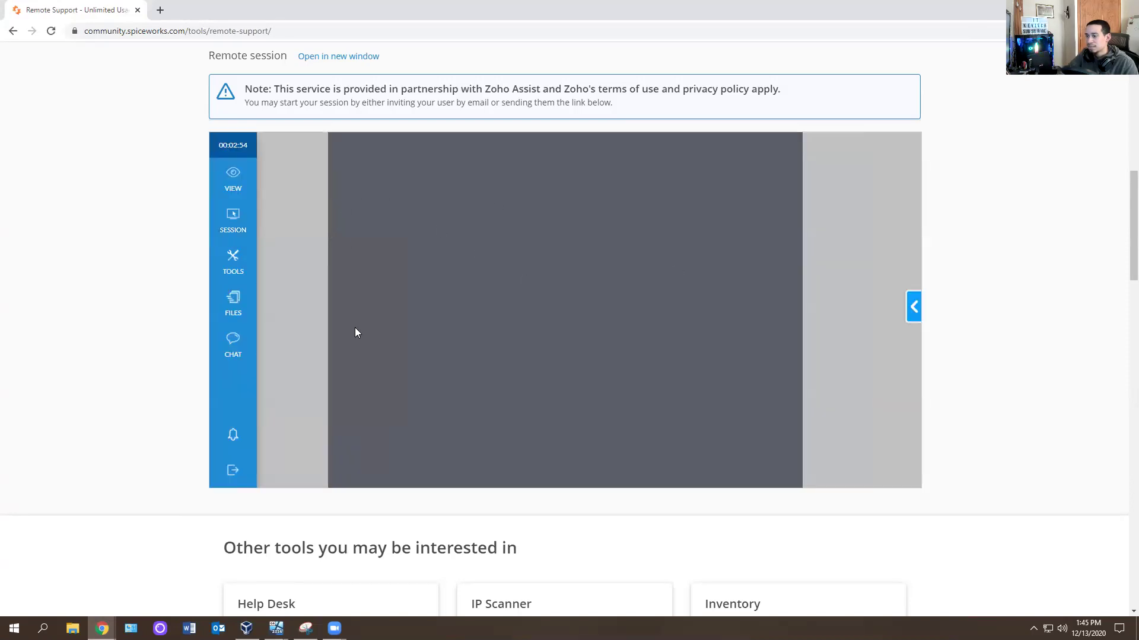
# Revisit the Desktop 2 VM window, then return to the Chrome Remote Support page.
pyautogui.click(246, 628)
pyautogui.moveTo(276, 628)
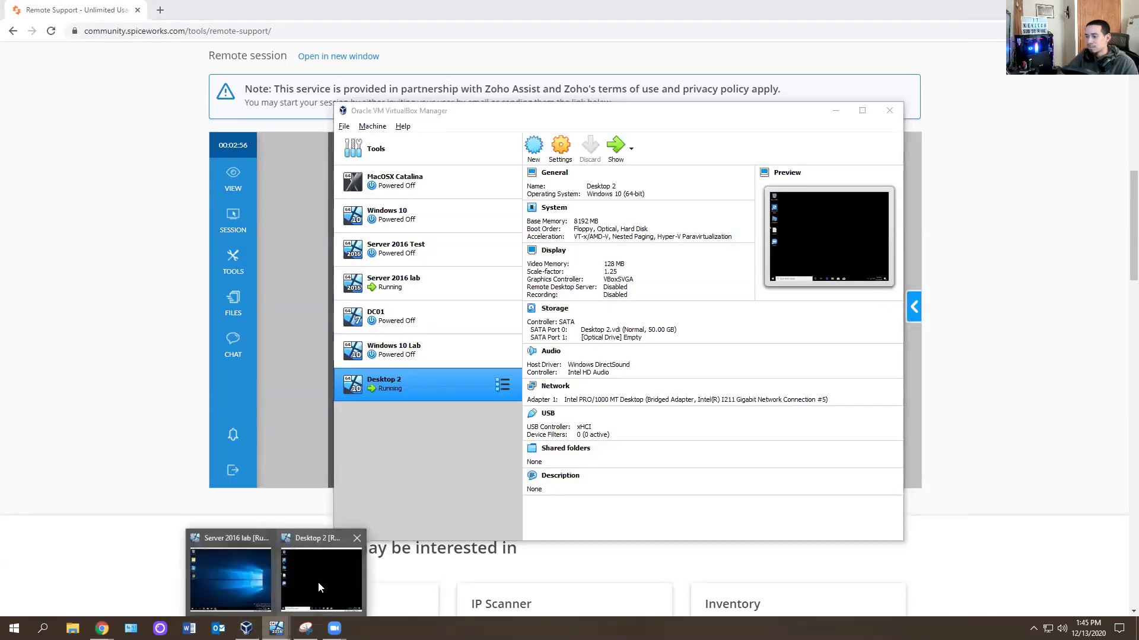
pyautogui.click(318, 588)
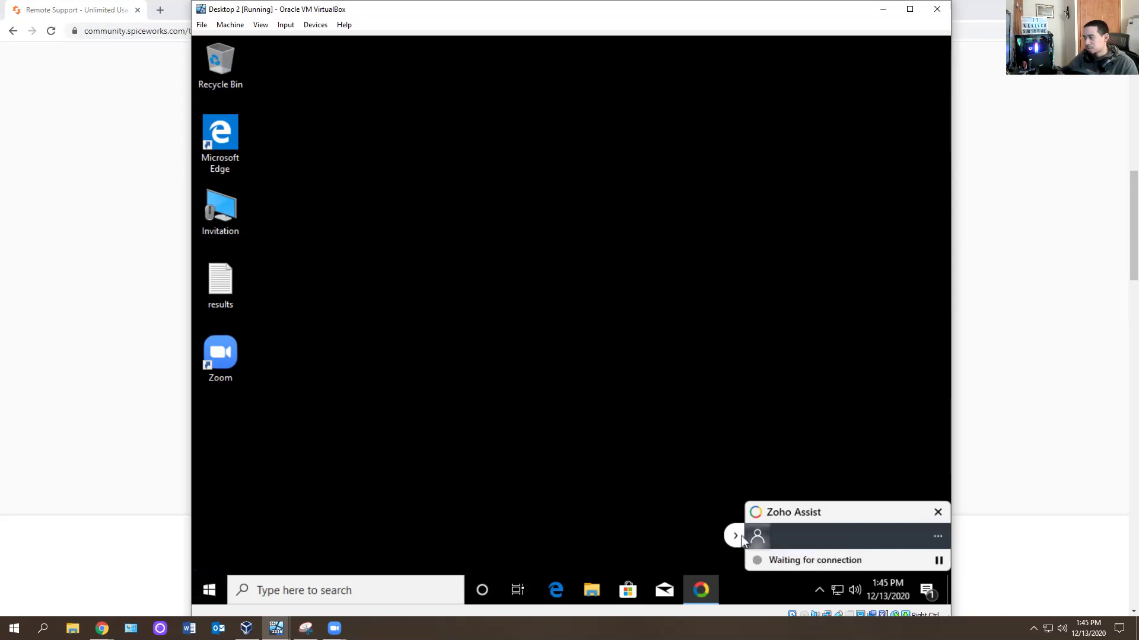
pyautogui.click(191, 559)
pyautogui.moveTo(102, 628)
pyautogui.click(57, 575)
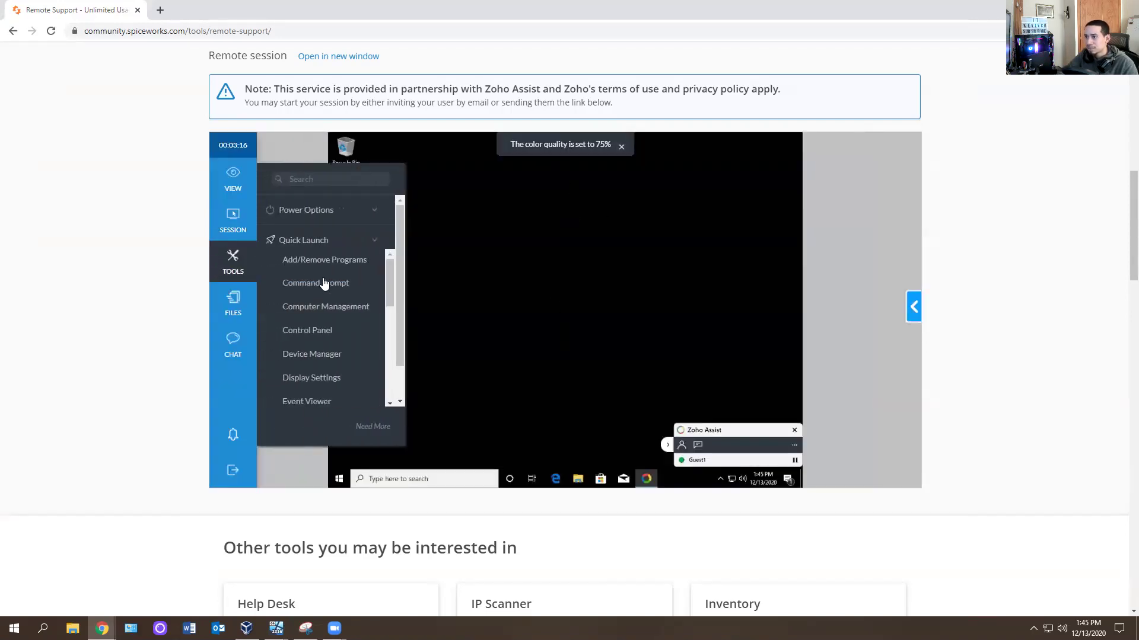
pyautogui.moveTo(215, 234)
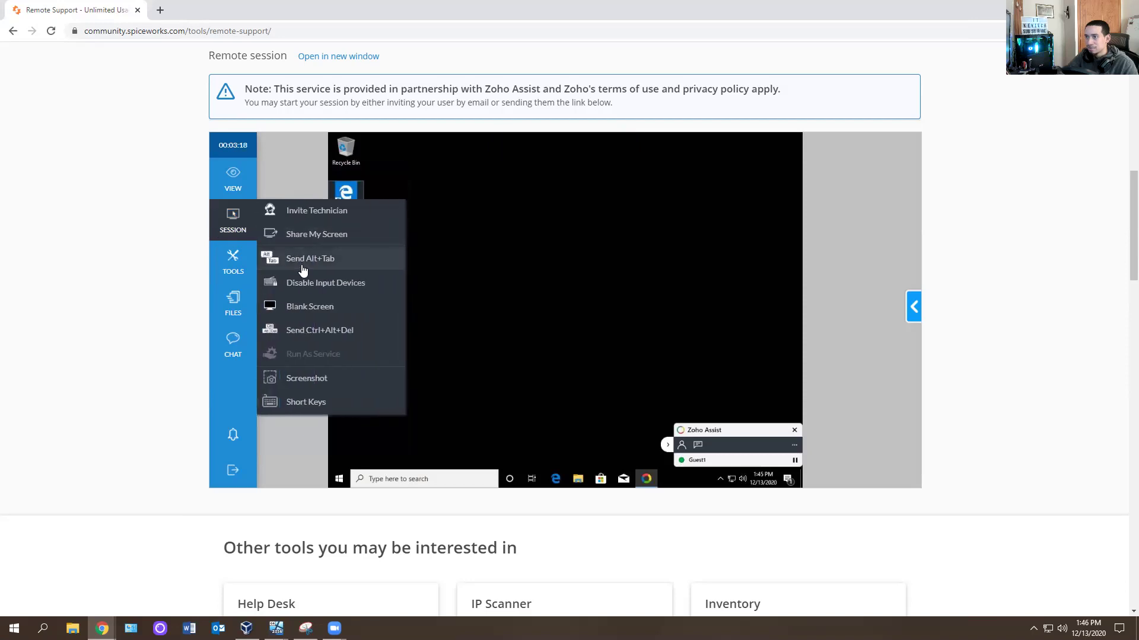
pyautogui.click(307, 331)
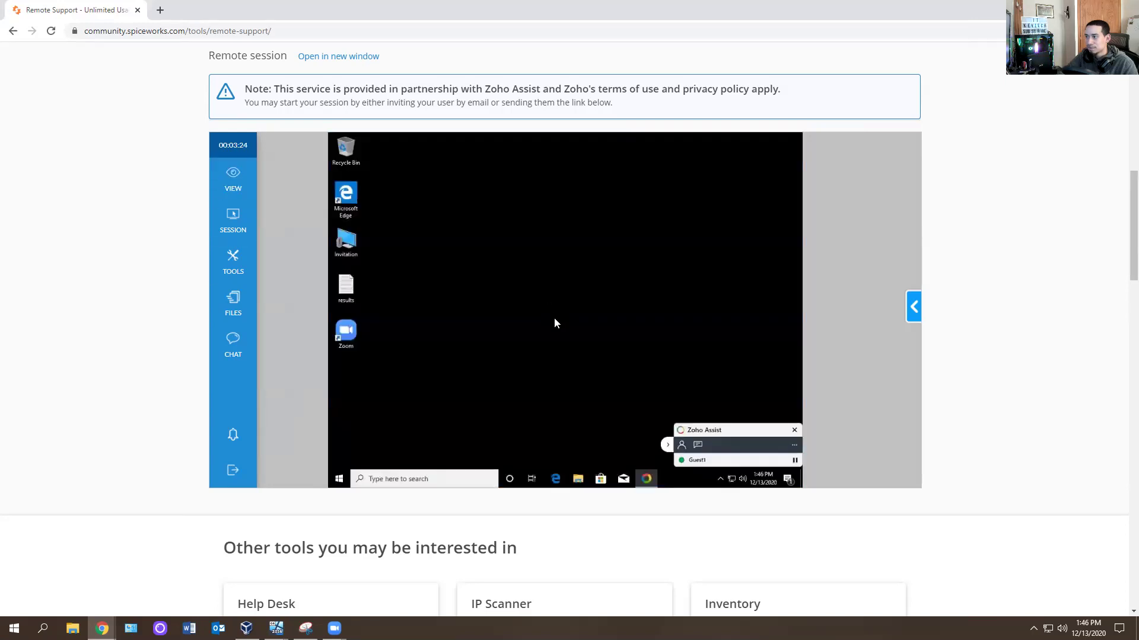
pyautogui.moveTo(243, 234)
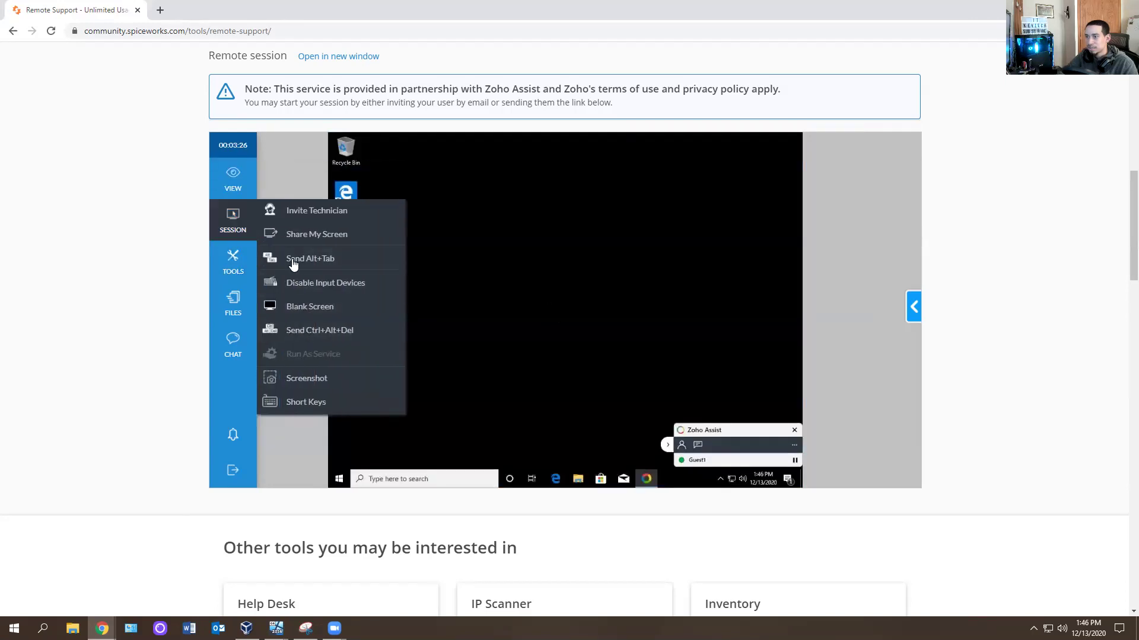
pyautogui.click(303, 377)
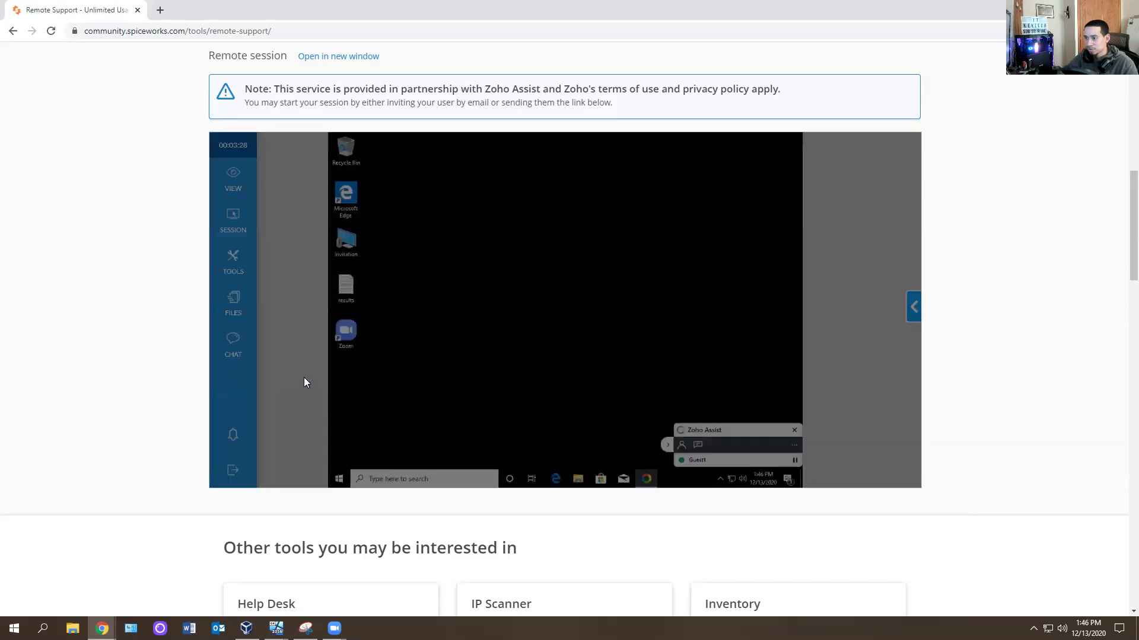
pyautogui.click(535, 355)
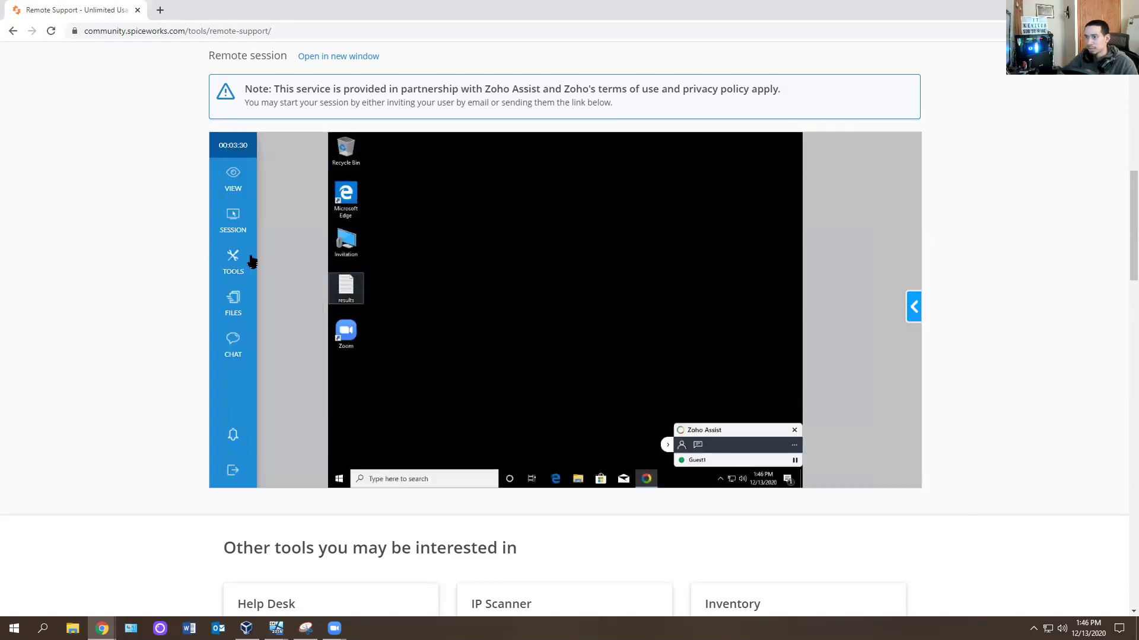
pyautogui.moveTo(233, 223)
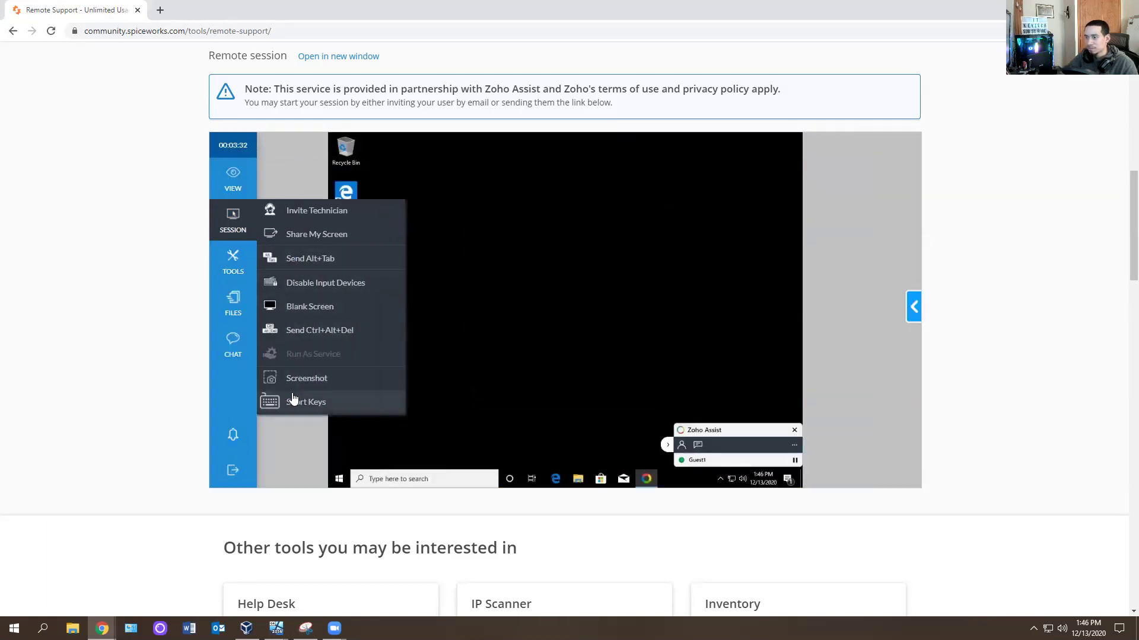
pyautogui.moveTo(236, 259)
pyautogui.scroll(-5, 313, 287)
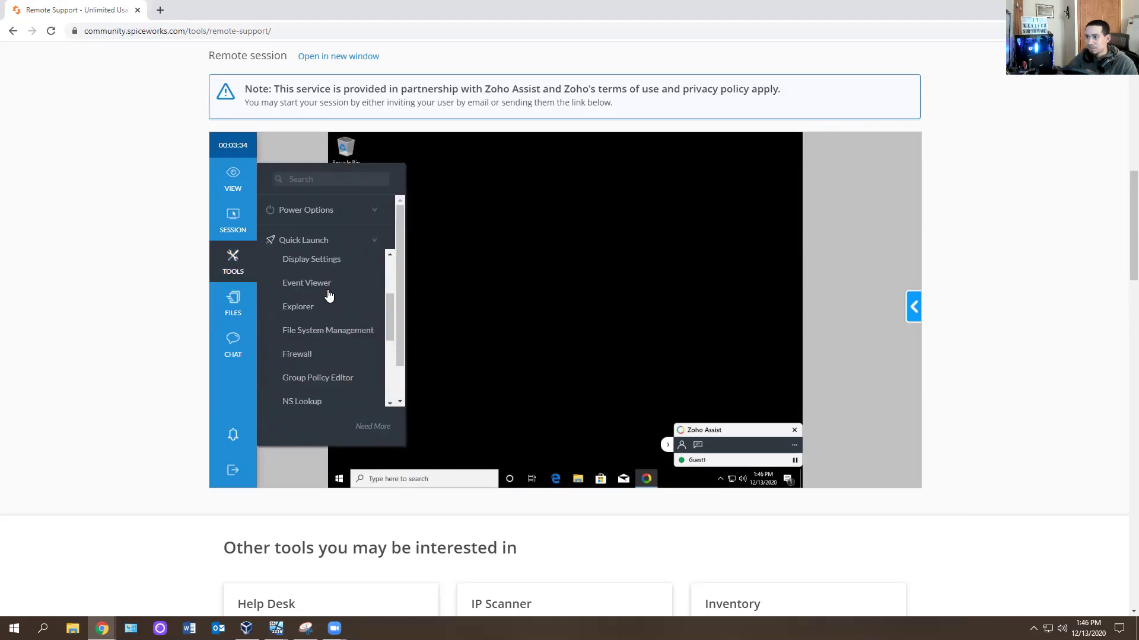
# Search the remote Start menu for cmd, then clear the search and close Start.
pyautogui.click(339, 478)
pyautogui.write('cmd')
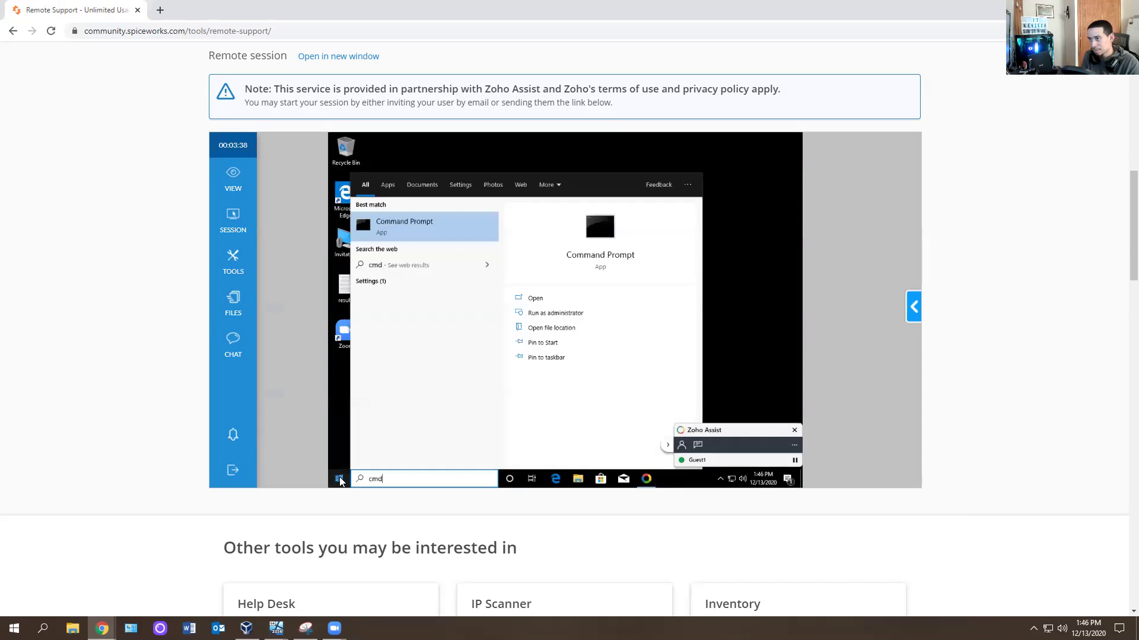
pyautogui.press('BackSpace')
pyautogui.press('BackSpace')
pyautogui.press('BackSpace')
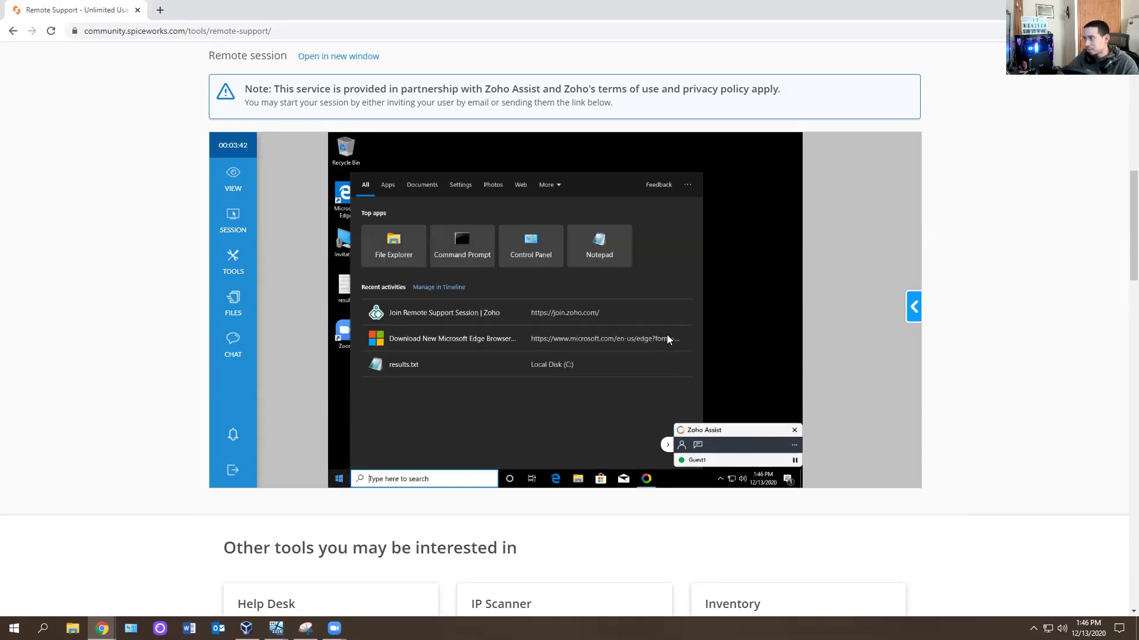
pyautogui.click(734, 257)
# Launch Zoom on the remote desktop and bring up its sign-in page.
pyautogui.doubleClick(346, 328)
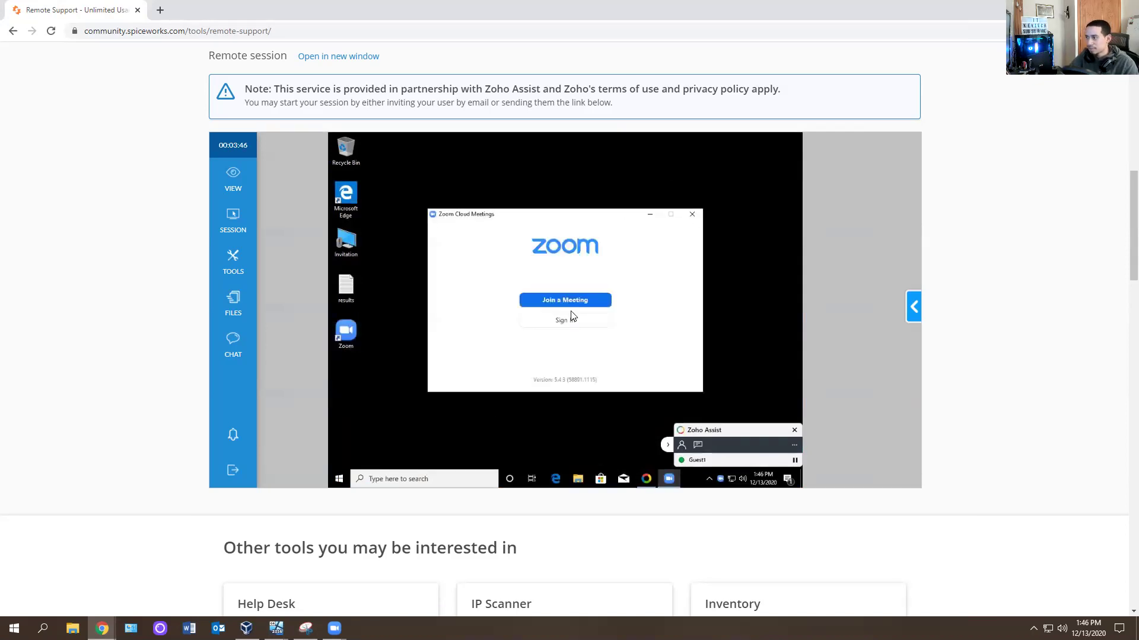
pyautogui.click(569, 322)
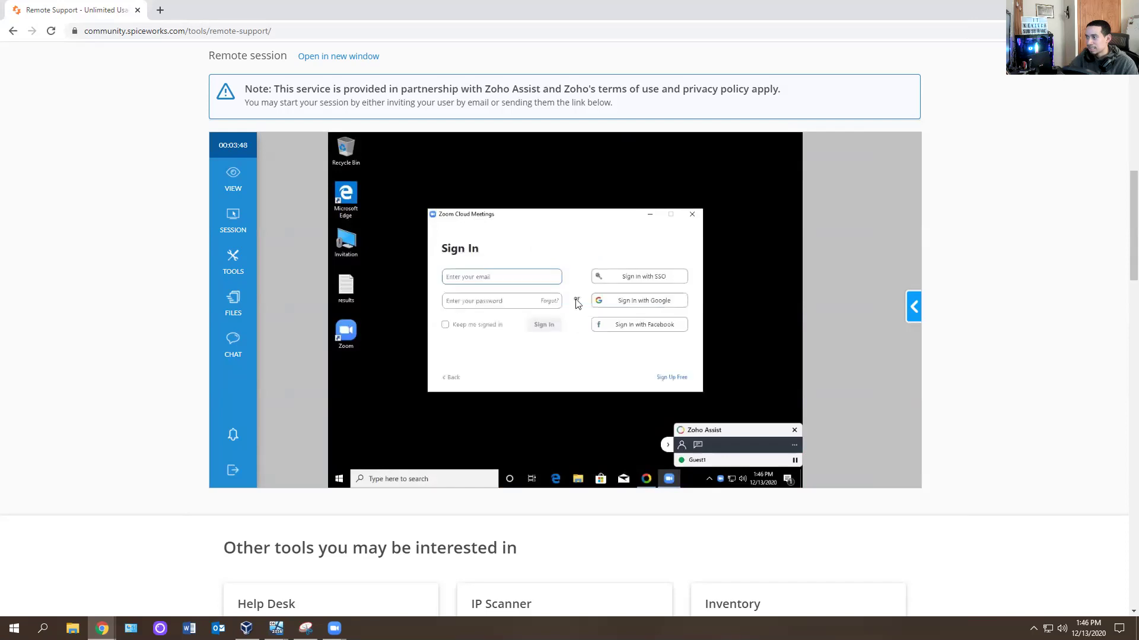
pyautogui.click(14, 627)
# Open Snip & Sketch with 'sn' and snip the remote session area showing Zoom's sign-in window.
pyautogui.write('sn')
pyautogui.click(95, 356)
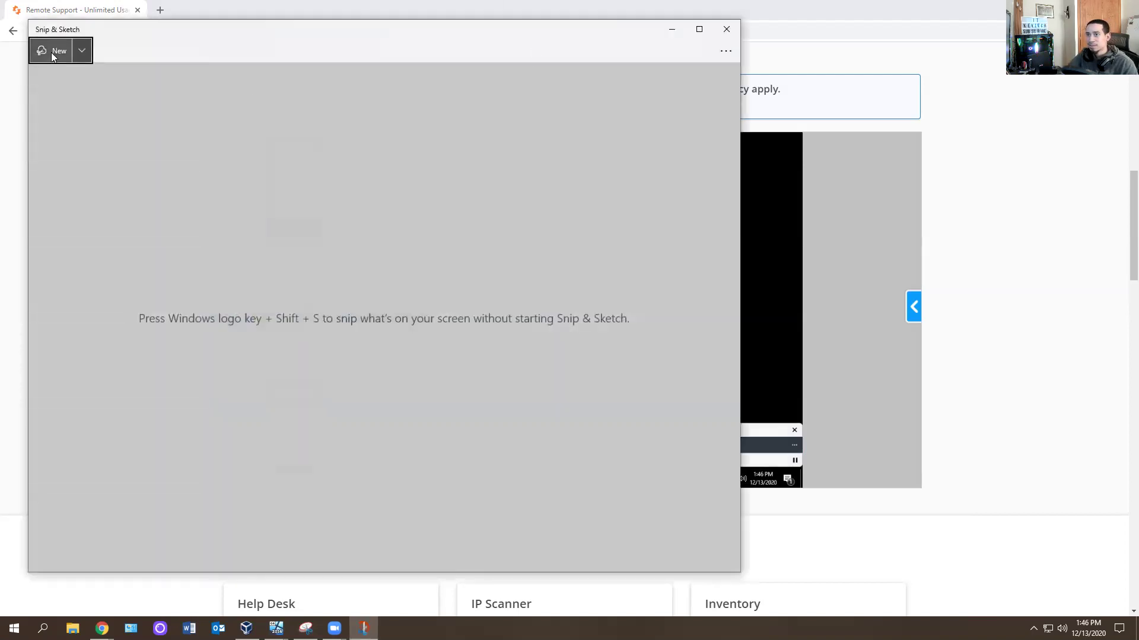
pyautogui.click(51, 52)
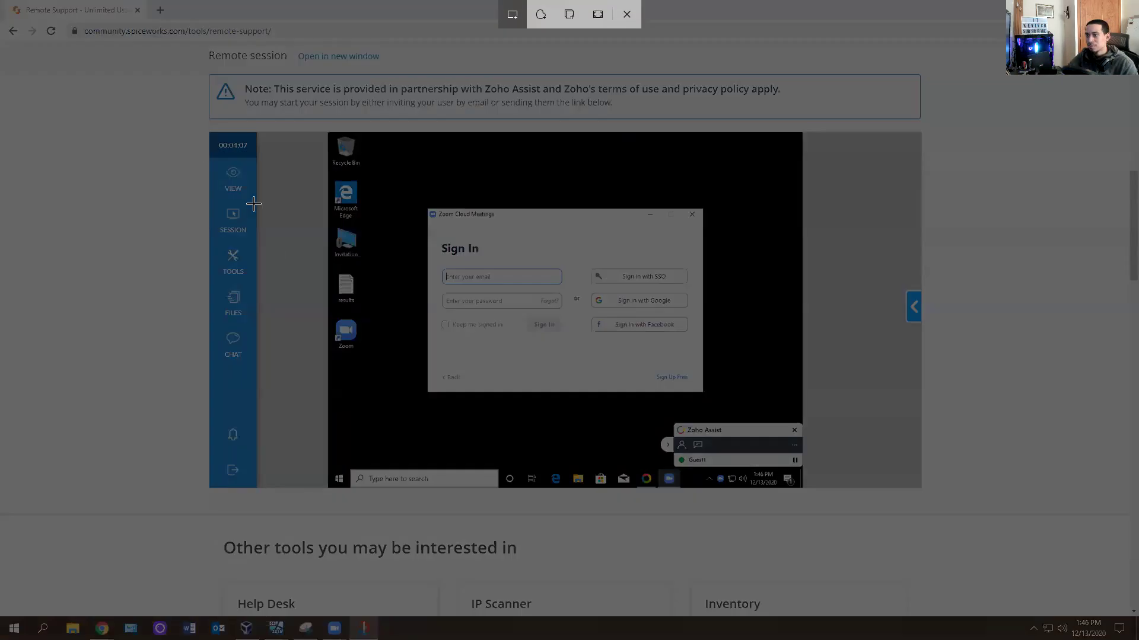
pyautogui.moveTo(141, 112)
pyautogui.mouseDown()
pyautogui.moveTo(536, 411)
pyautogui.moveTo(992, 397)
pyautogui.moveTo(1018, 500)
pyautogui.mouseUp()
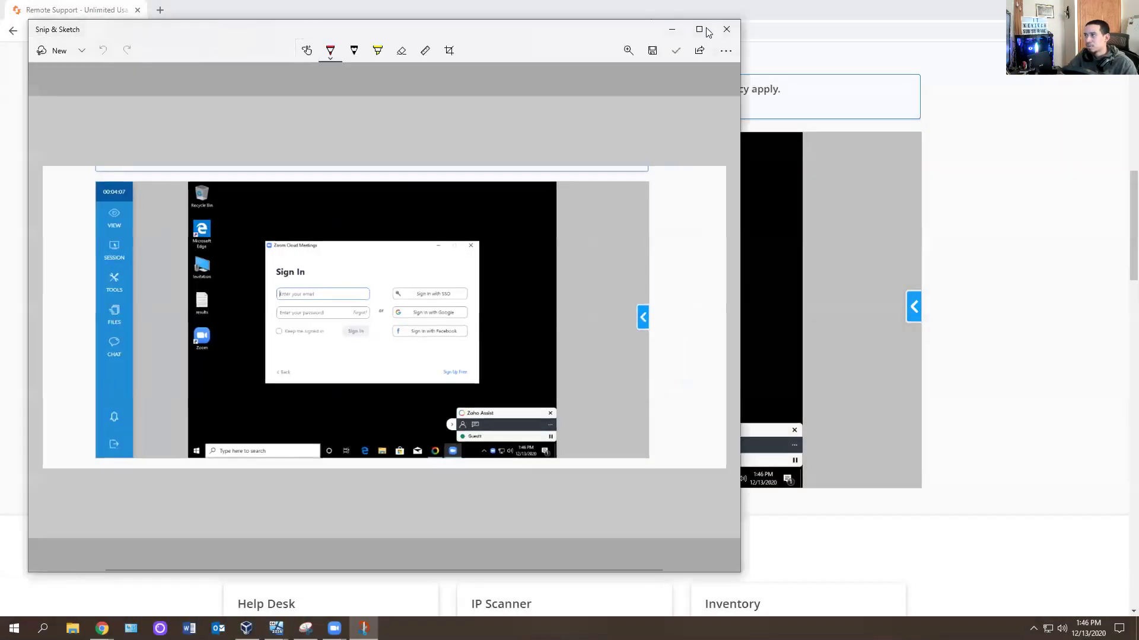
# Close Snip & Sketch and dismiss the Snagit editing prompt.
pyautogui.click(725, 30)
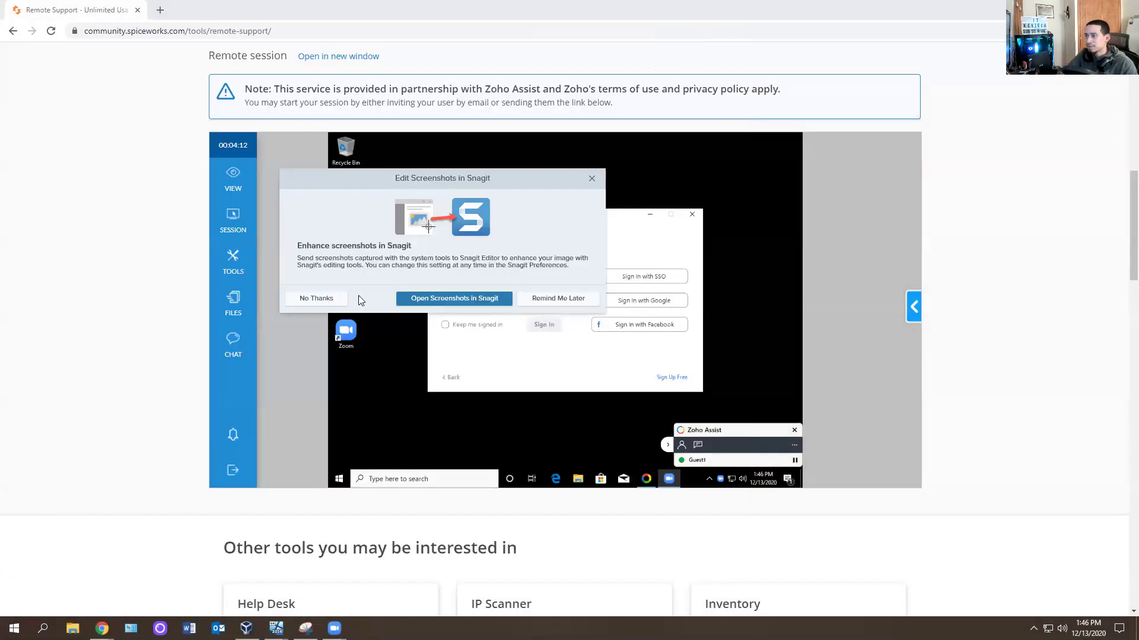
pyautogui.click(591, 178)
pyautogui.click(233, 261)
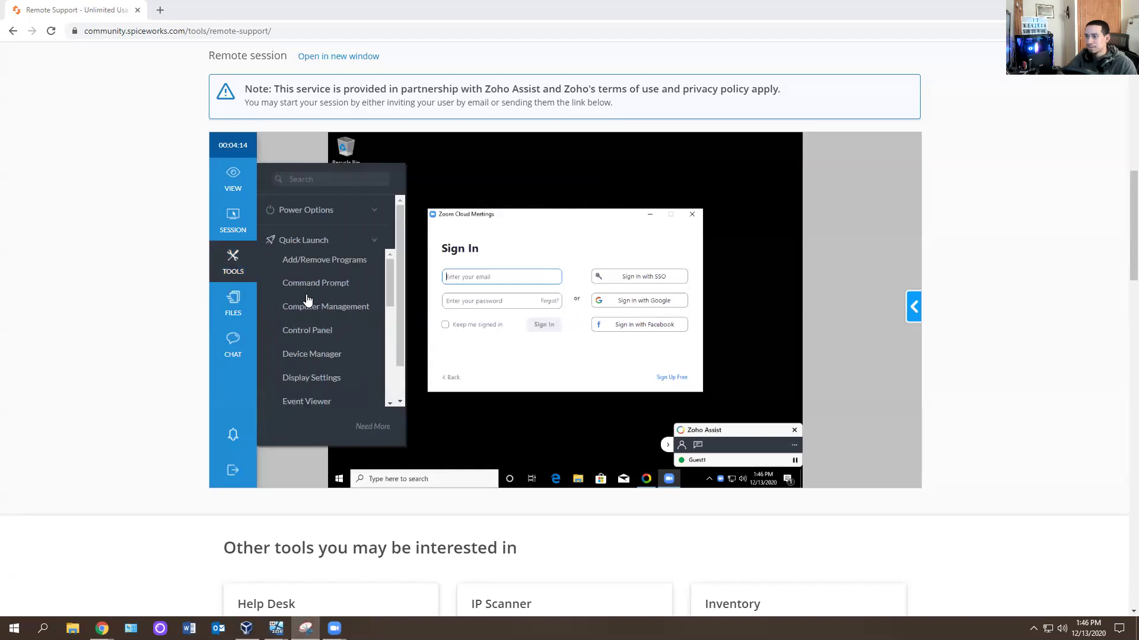
# Launch and close Event Viewer from Quick Launch, then close Zoom's remote sign-in window.
pyautogui.scroll(-1, 333, 318)
pyautogui.scroll(-1, 331, 317)
pyautogui.click(321, 287)
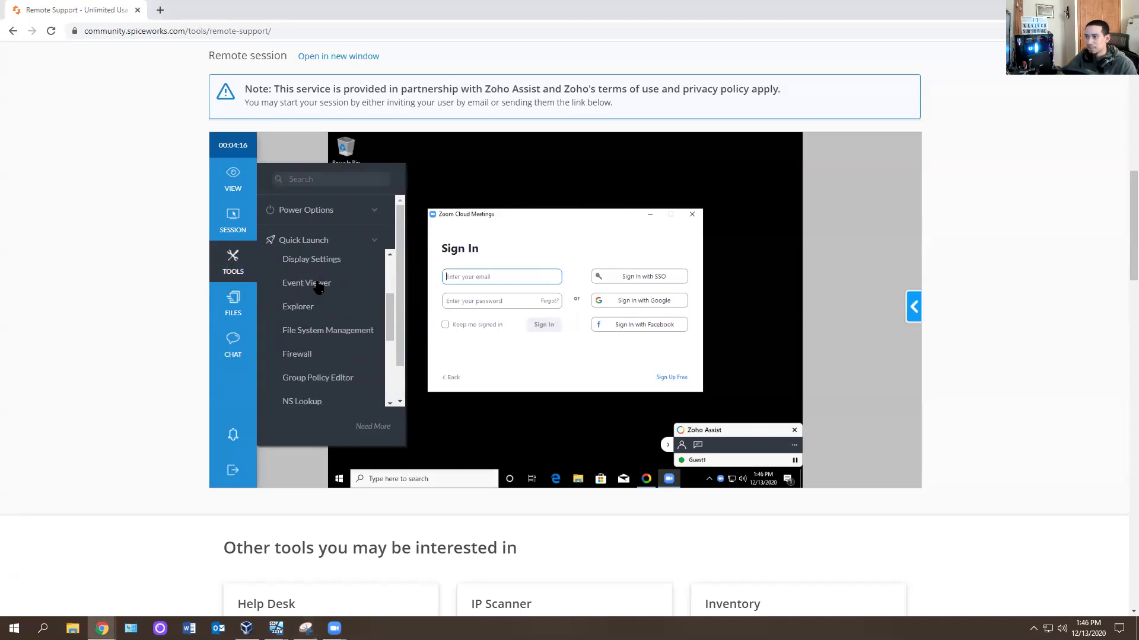
pyautogui.click(789, 214)
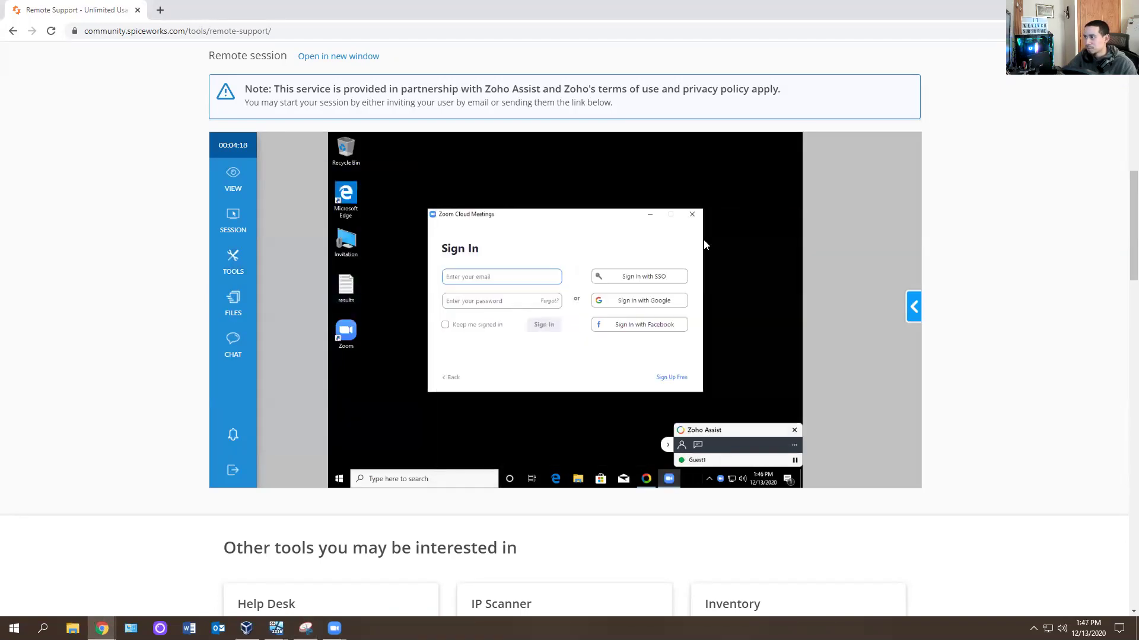
pyautogui.click(692, 215)
# Show the session's device details: Windows 10 Pro with an AMD Ryzen 9 processor.
pyautogui.scroll(-1, 284, 309)
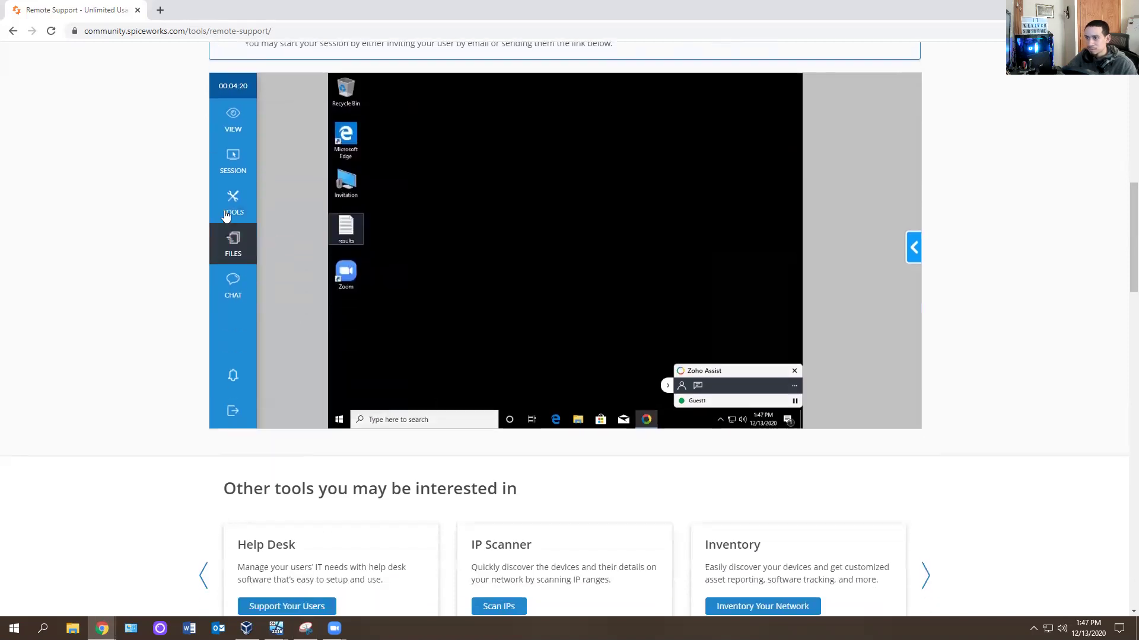
pyautogui.click(233, 201)
pyautogui.scroll(-3, 323, 273)
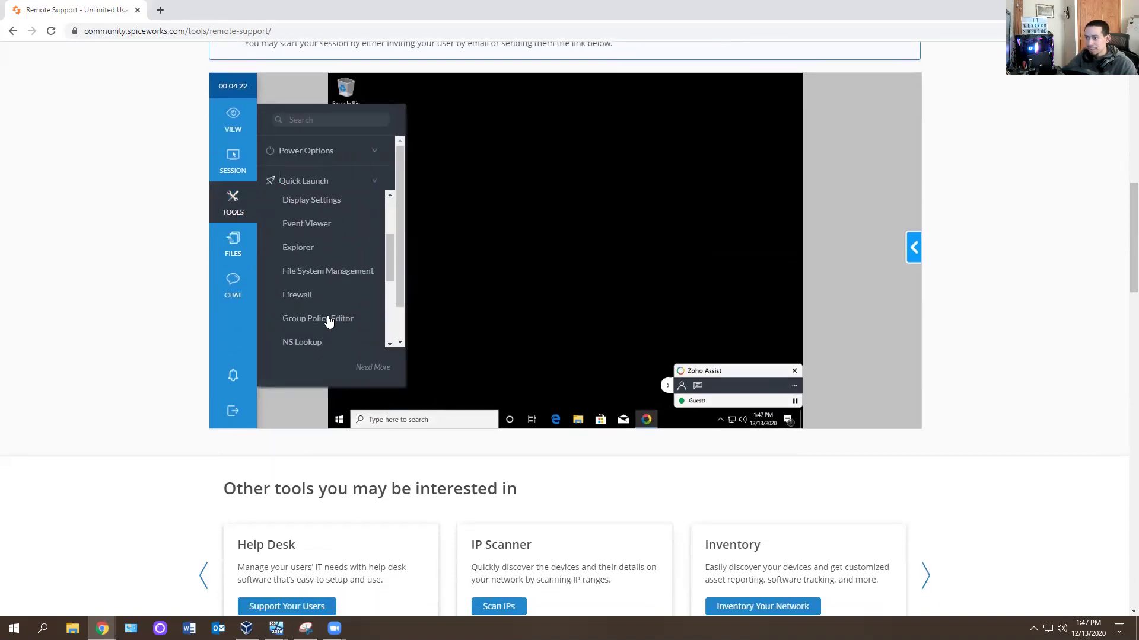
pyautogui.click(840, 276)
pyautogui.scroll(4, 840, 277)
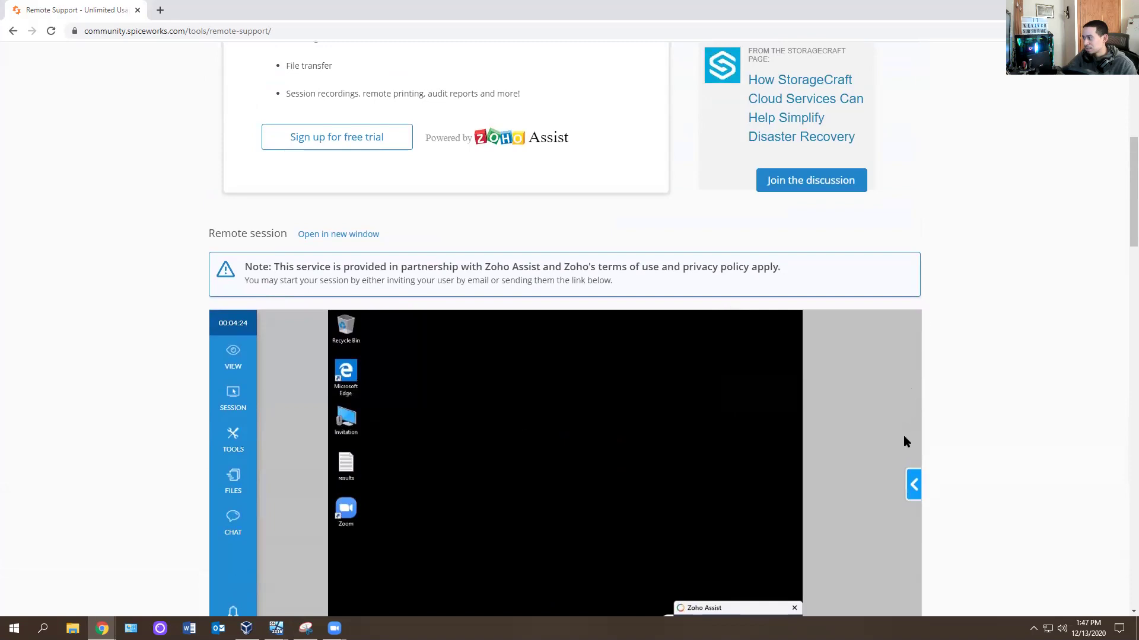
pyautogui.scroll(-2, 905, 441)
pyautogui.click(916, 361)
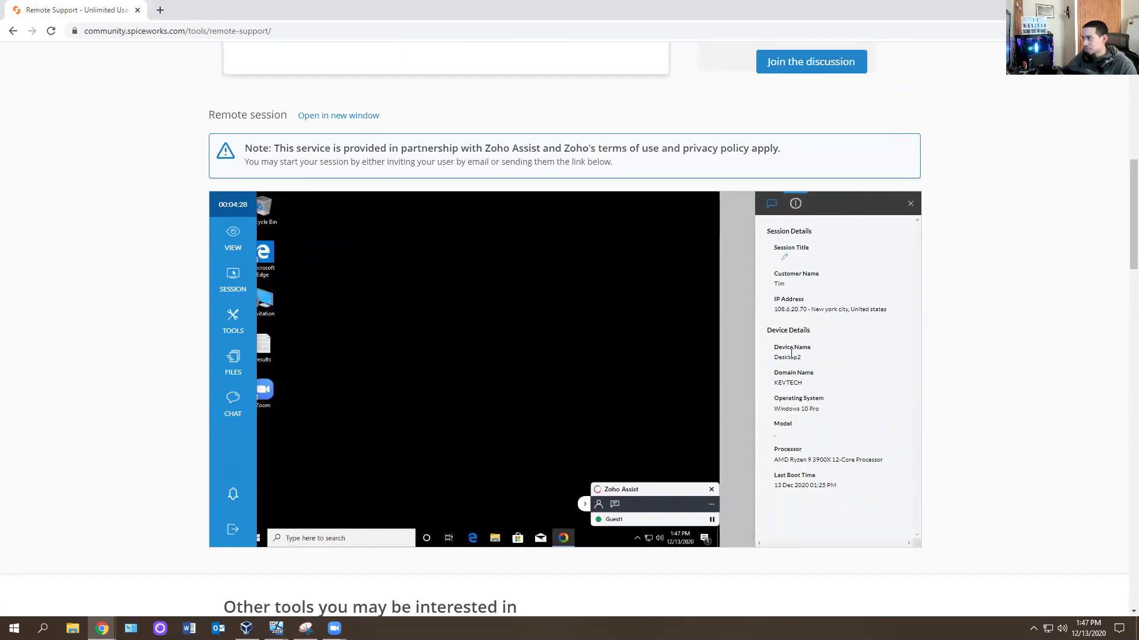
# Switch the side panel to the Chat tab, still empty with 'Start a chat now!'.
pyautogui.scroll(2, 818, 415)
pyautogui.click(771, 322)
pyautogui.scroll(-2, 817, 382)
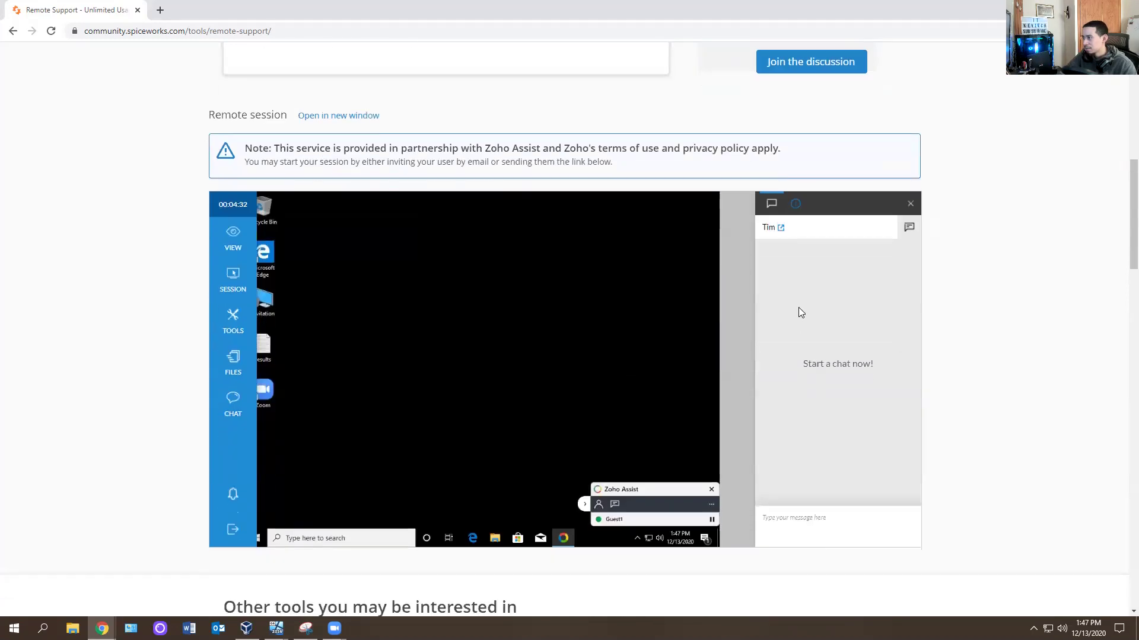
# Send the chat messages 'hi', a question about checking the issue, and 'happy to help'.
pyautogui.click(801, 520)
pyautogui.write('hi')
pyautogui.press('Return')
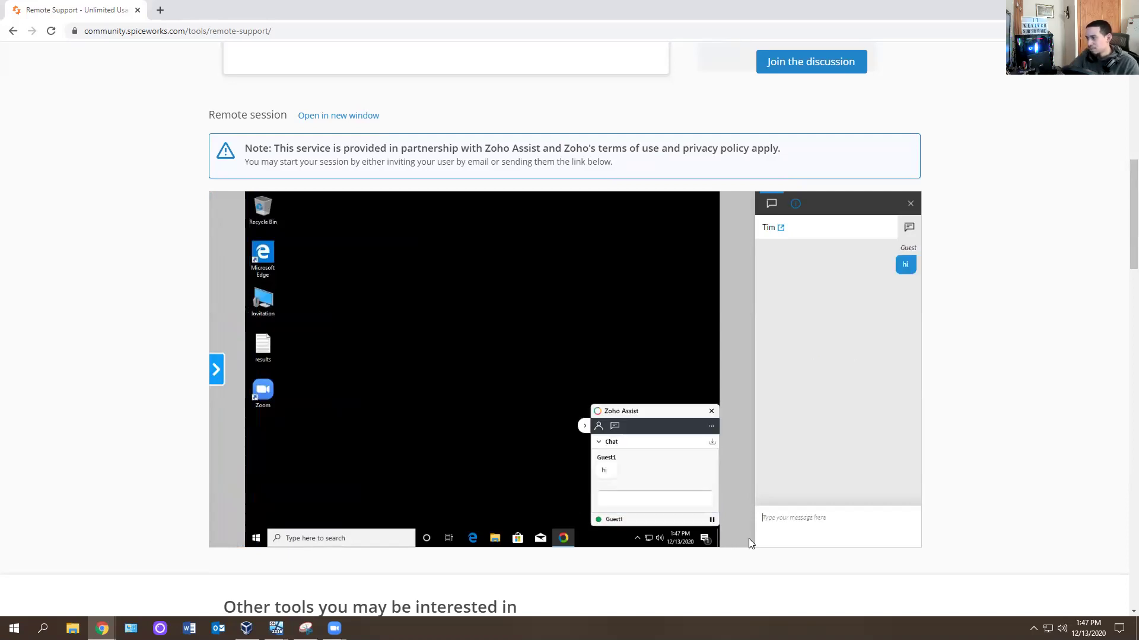
pyautogui.write('he')
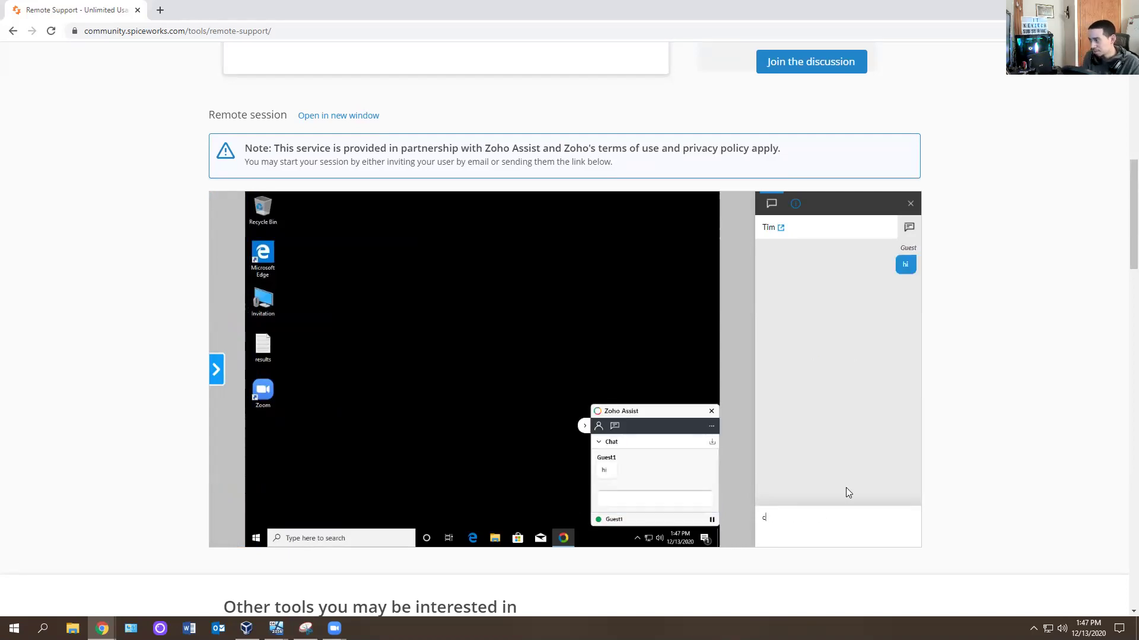
pyautogui.press('BackSpace')
pyautogui.press('BackSpace')
pyautogui.write('is it')
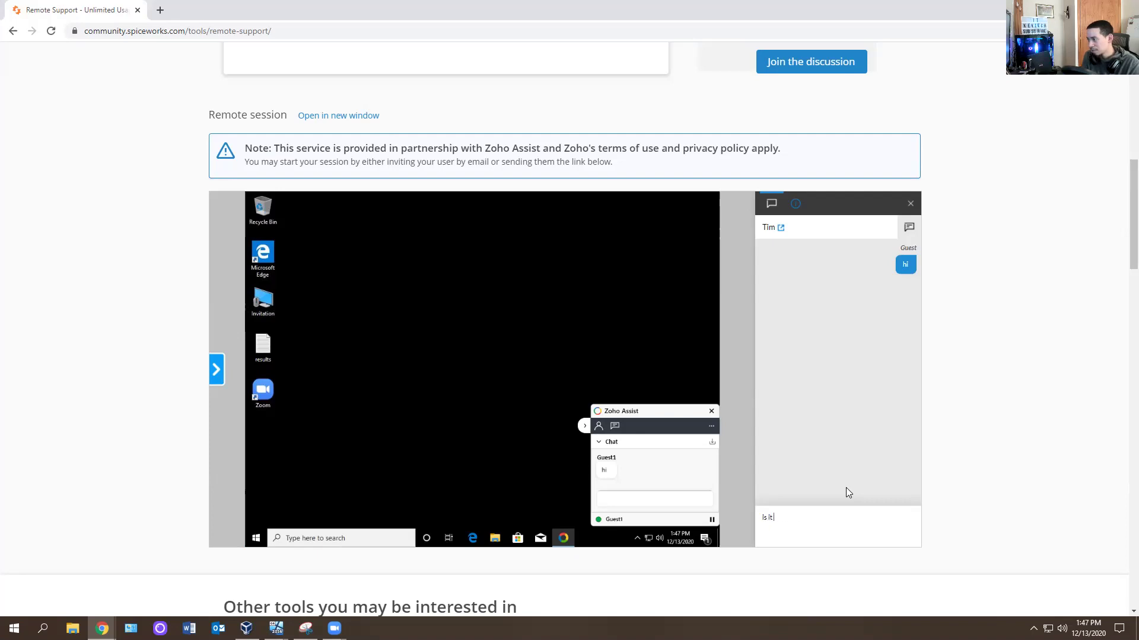
pyautogui.write(' okay to check your applica')
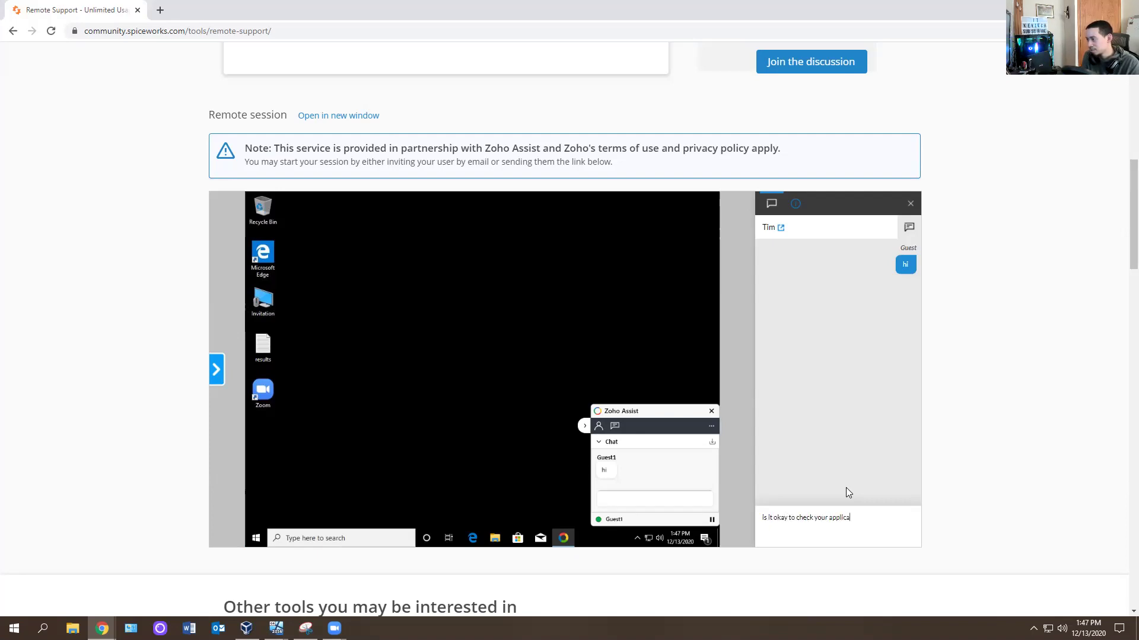
pyautogui.press('BackSpace')
pyautogui.press('BackSpace')
pyautogui.press('BackSpace')
pyautogui.press('BackSpace')
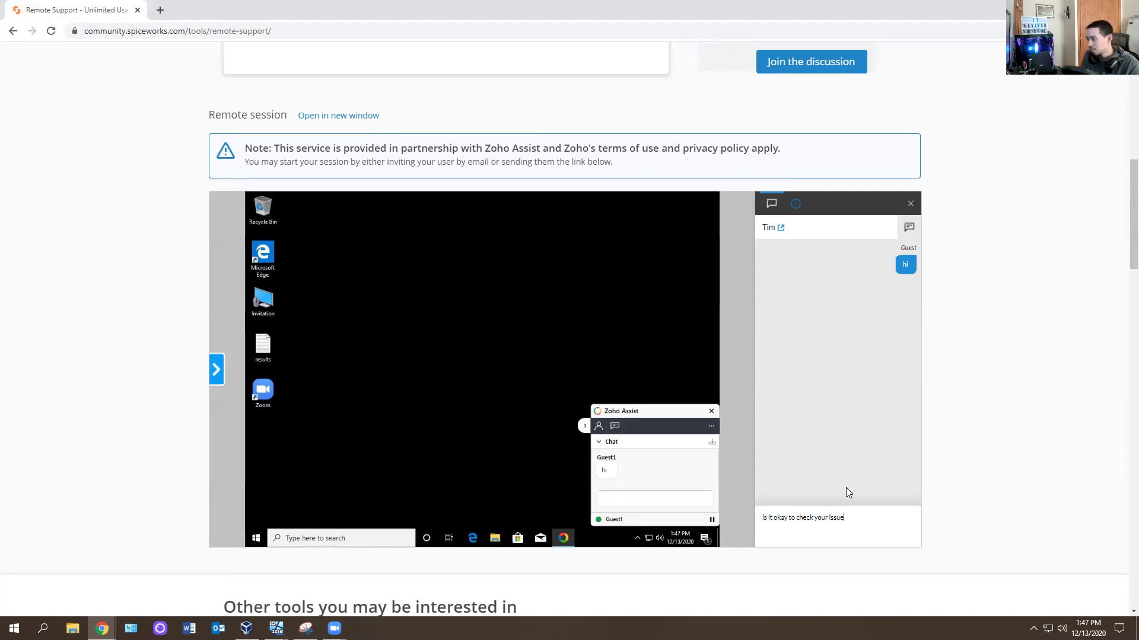
pyautogui.press('Return')
pyautogui.write('happy to help')
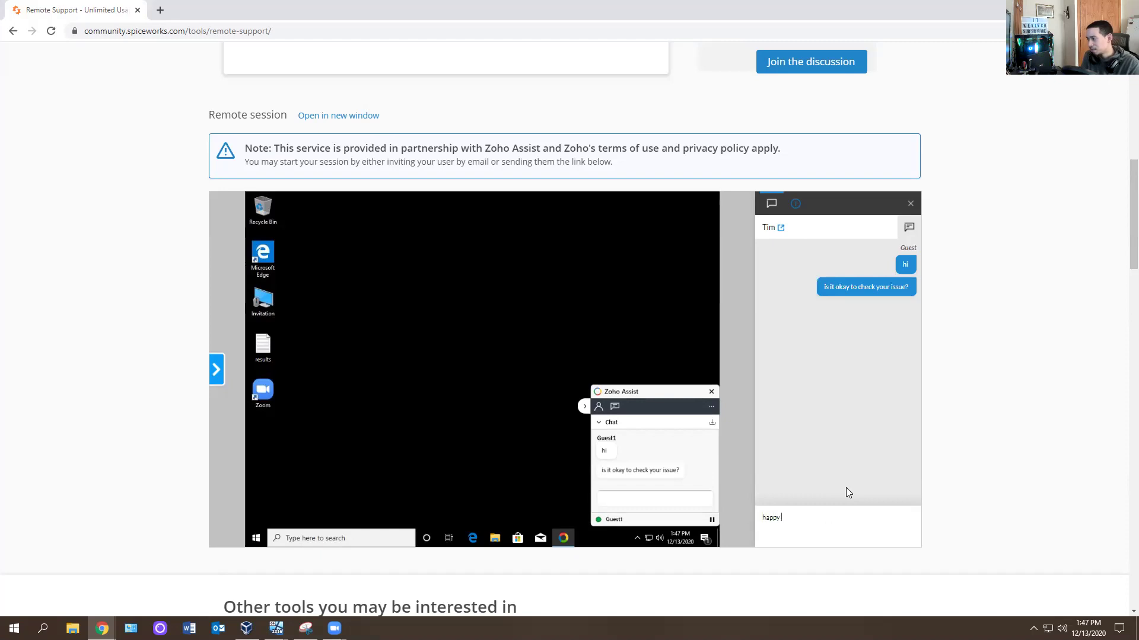
pyautogui.press('Return')
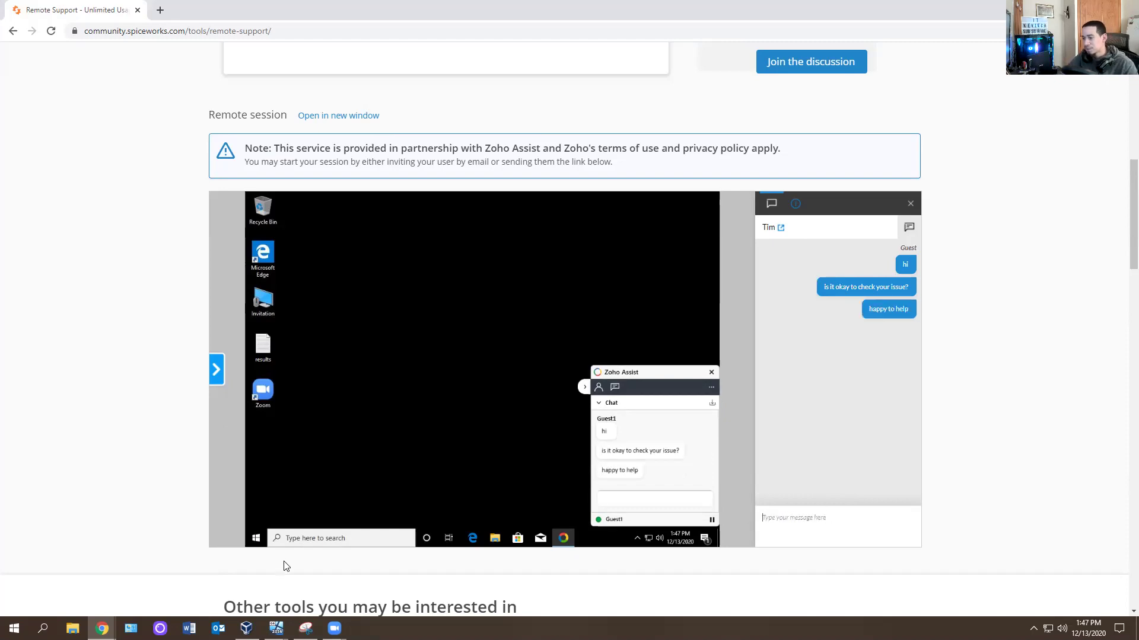
# Close VirtualBox Manager and return to the browser's remote session with its controls shown.
pyautogui.click(246, 629)
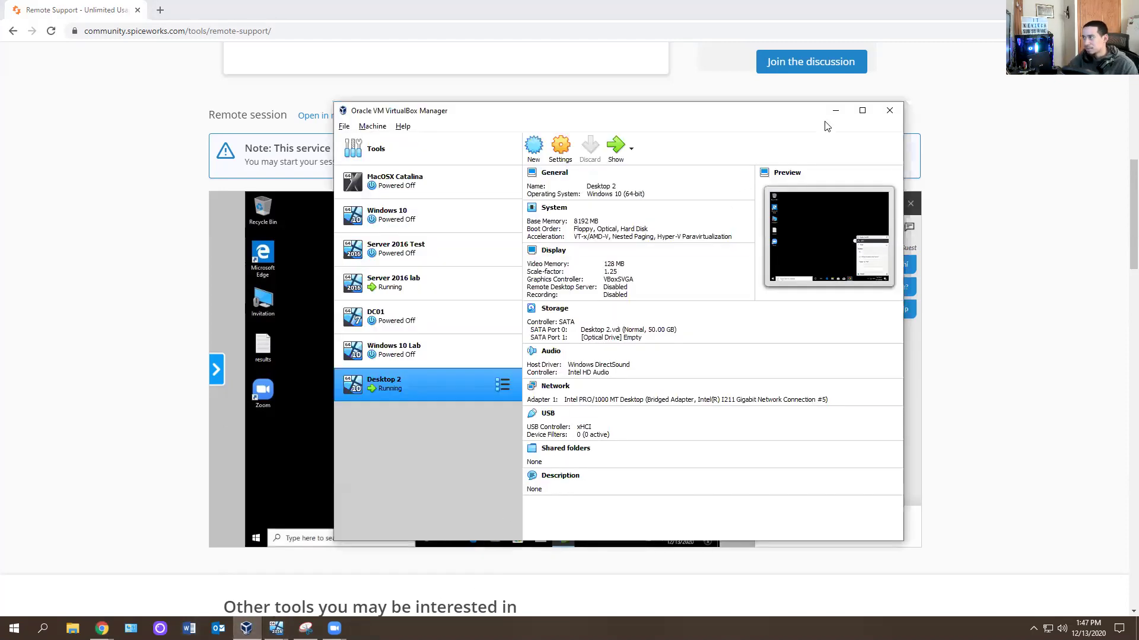
pyautogui.click(889, 110)
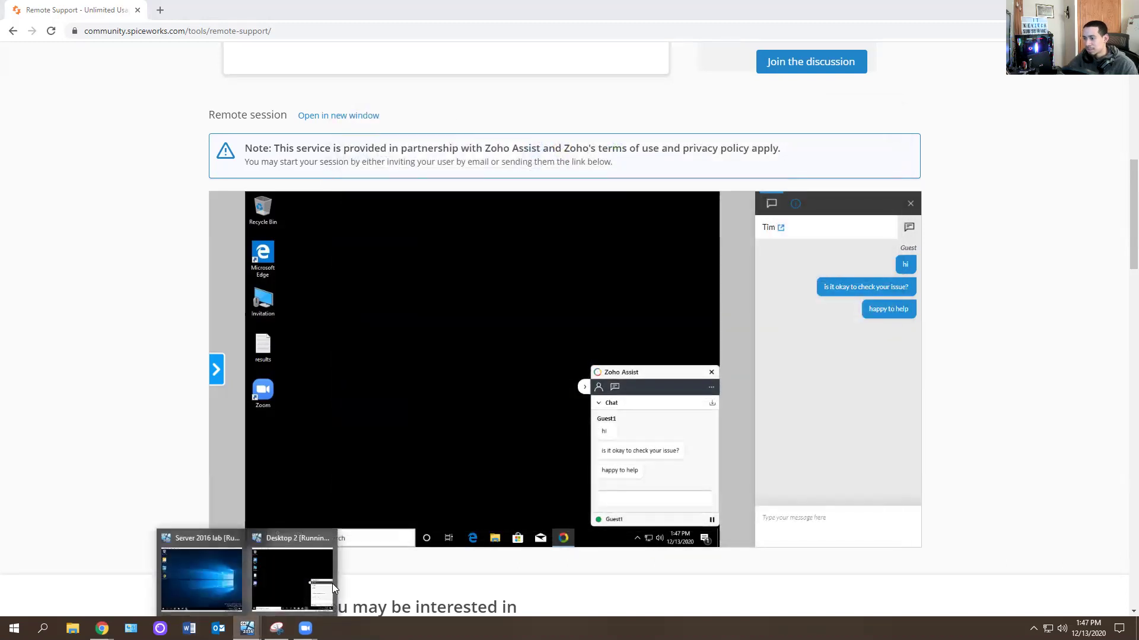
pyautogui.click(287, 575)
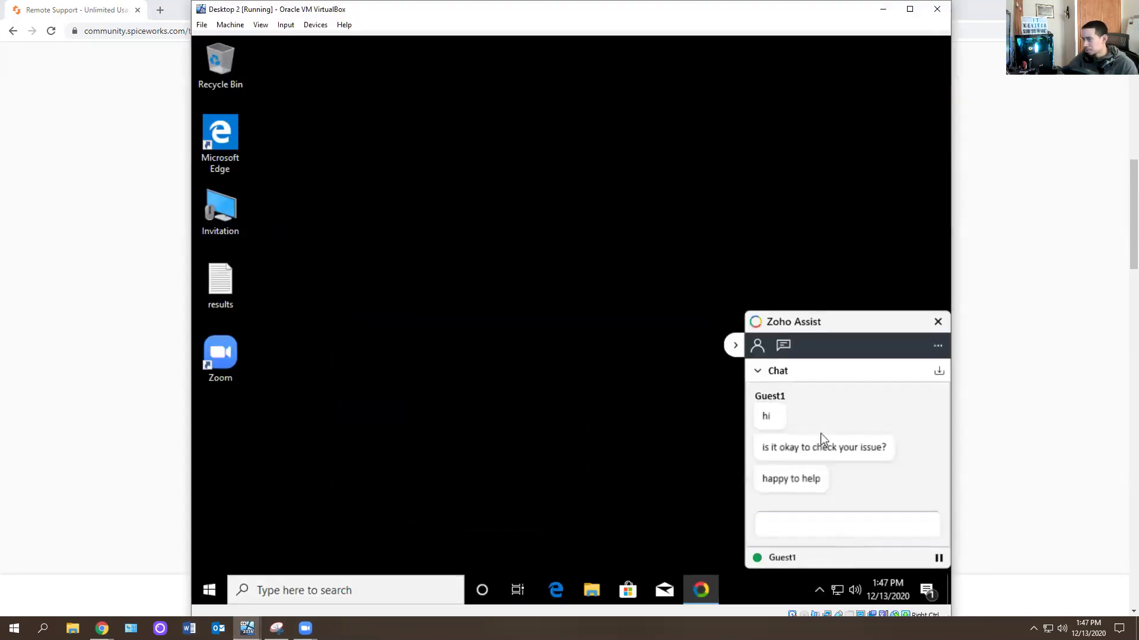
pyautogui.click(883, 18)
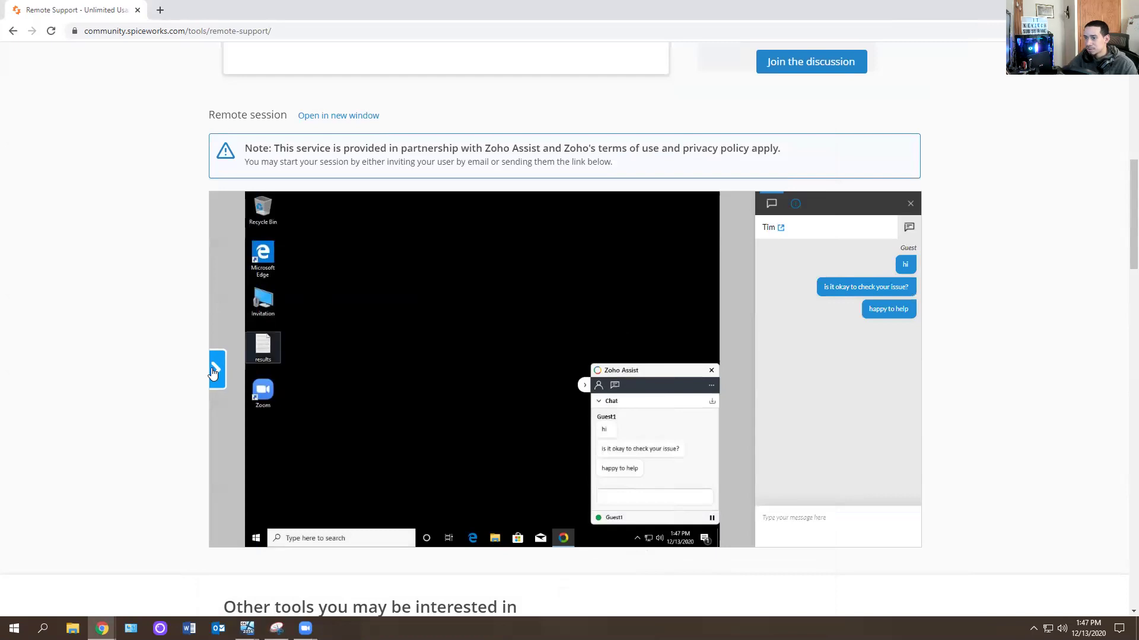
pyautogui.click(218, 385)
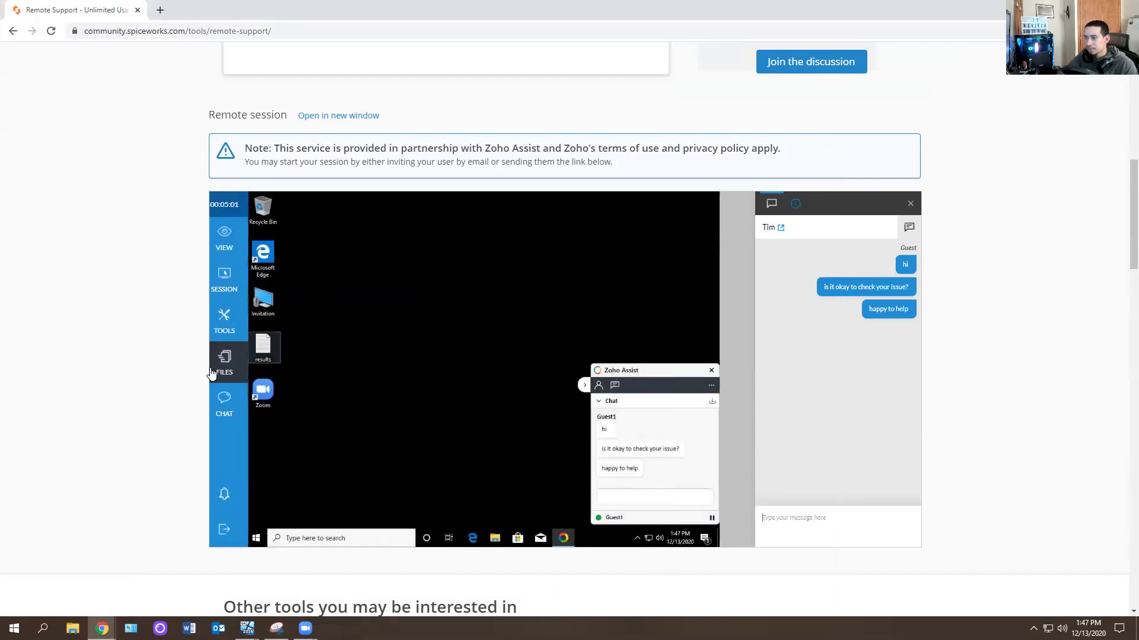
# Glance at the session details, return to chat, and browse the remote tools list.
pyautogui.click(795, 204)
pyautogui.click(781, 208)
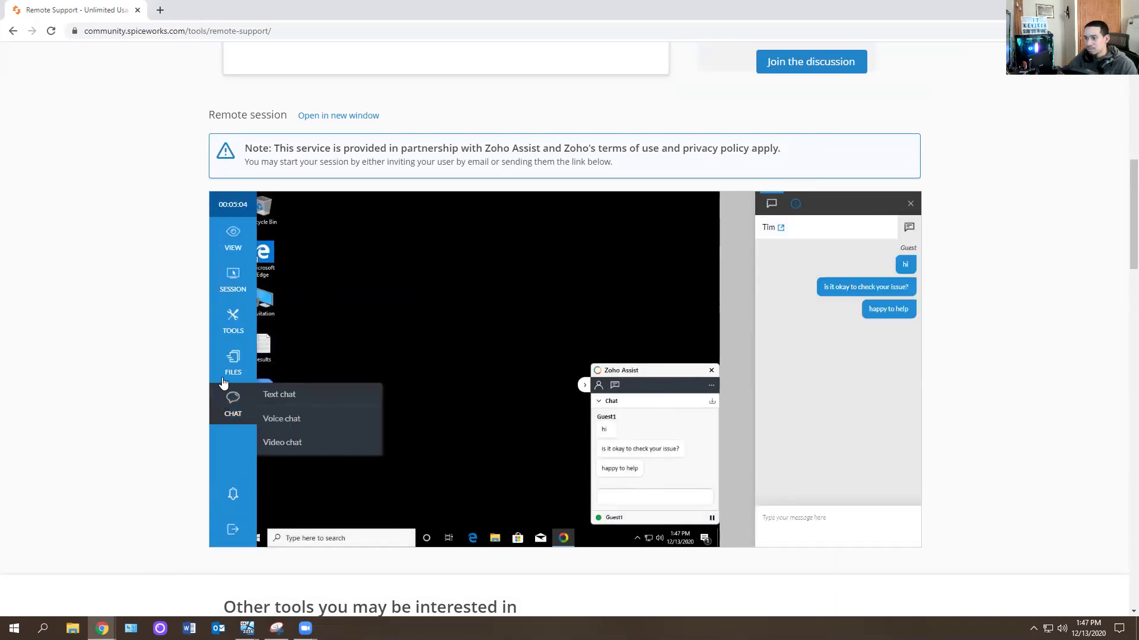
pyautogui.click(233, 320)
pyautogui.scroll(-5, 318, 371)
pyautogui.scroll(-3, 331, 402)
pyautogui.scroll(-1, 315, 396)
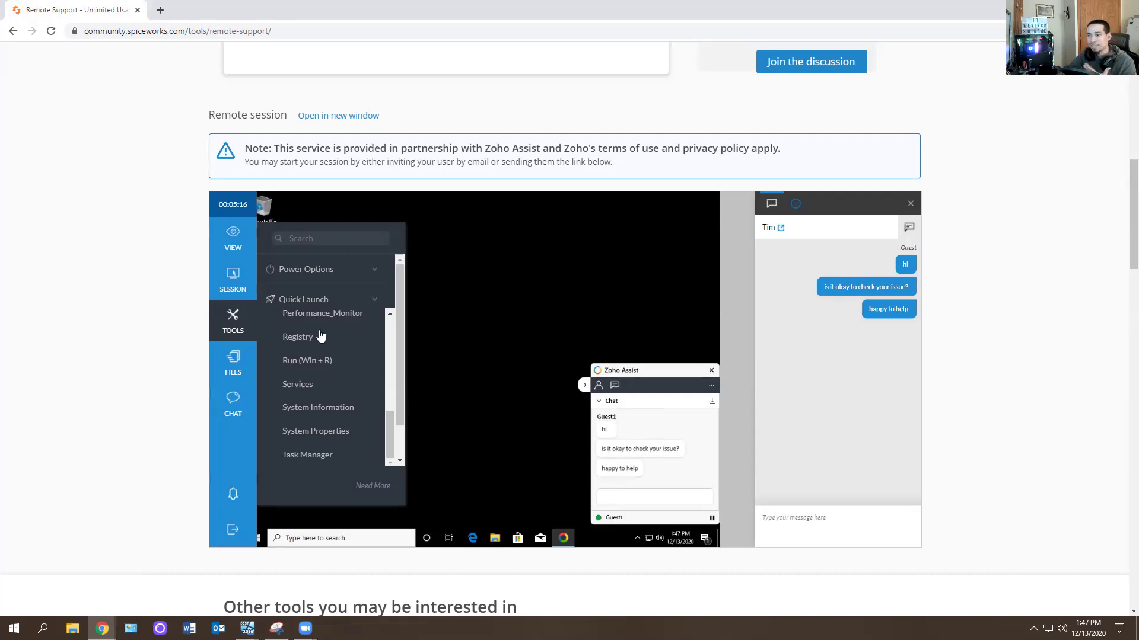
# Set the remote session's colour quality to 100%.
pyautogui.click(226, 284)
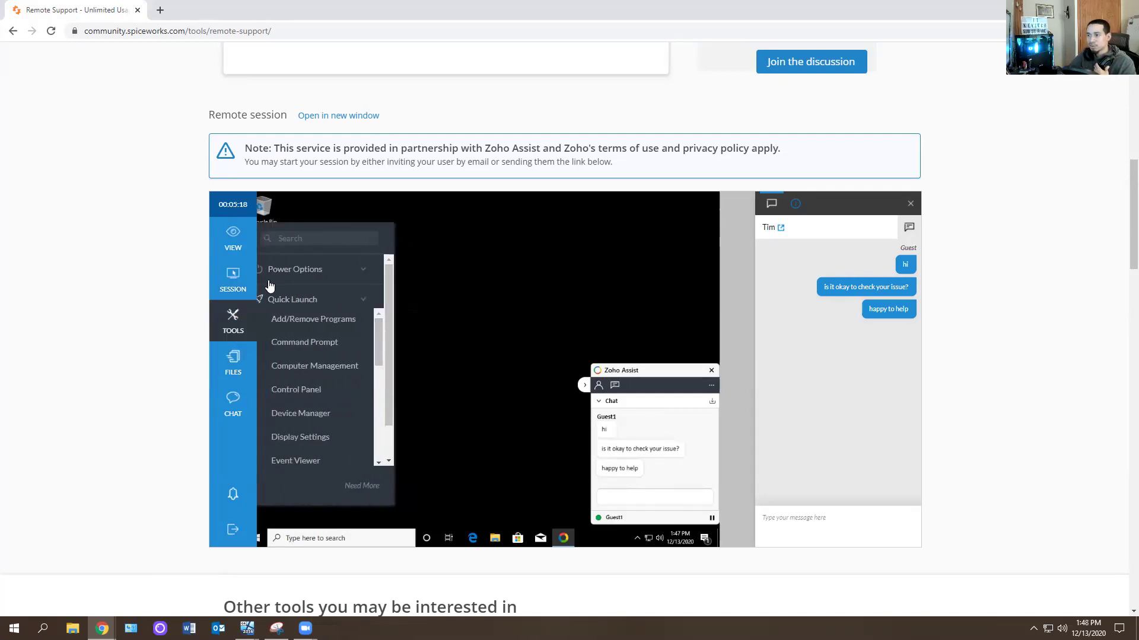
pyautogui.moveTo(232, 278)
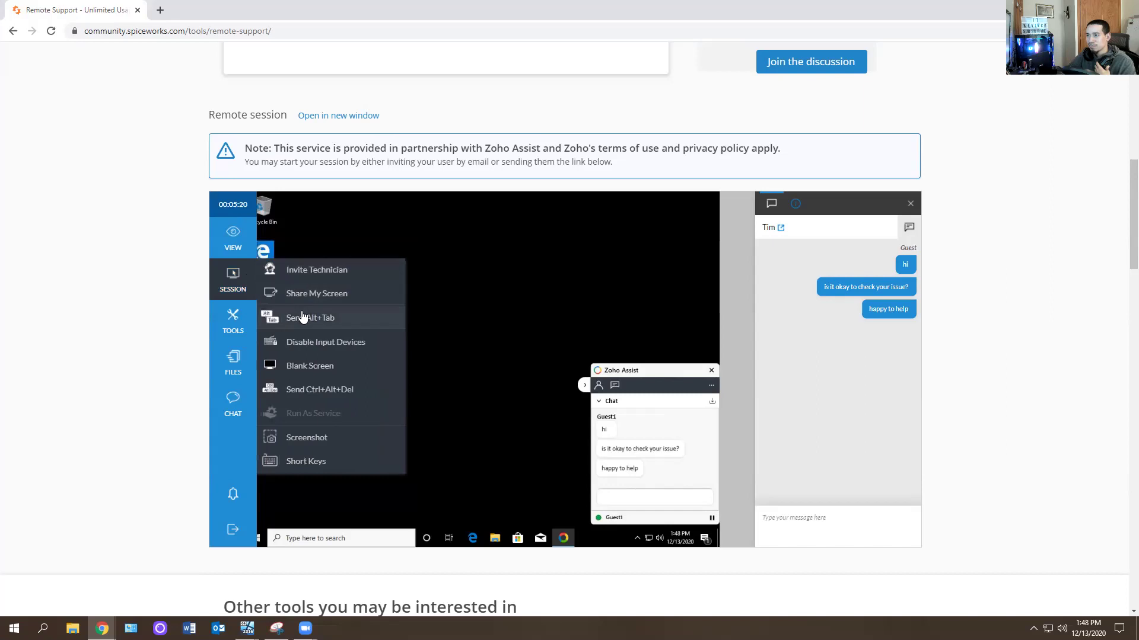
pyautogui.moveTo(236, 237)
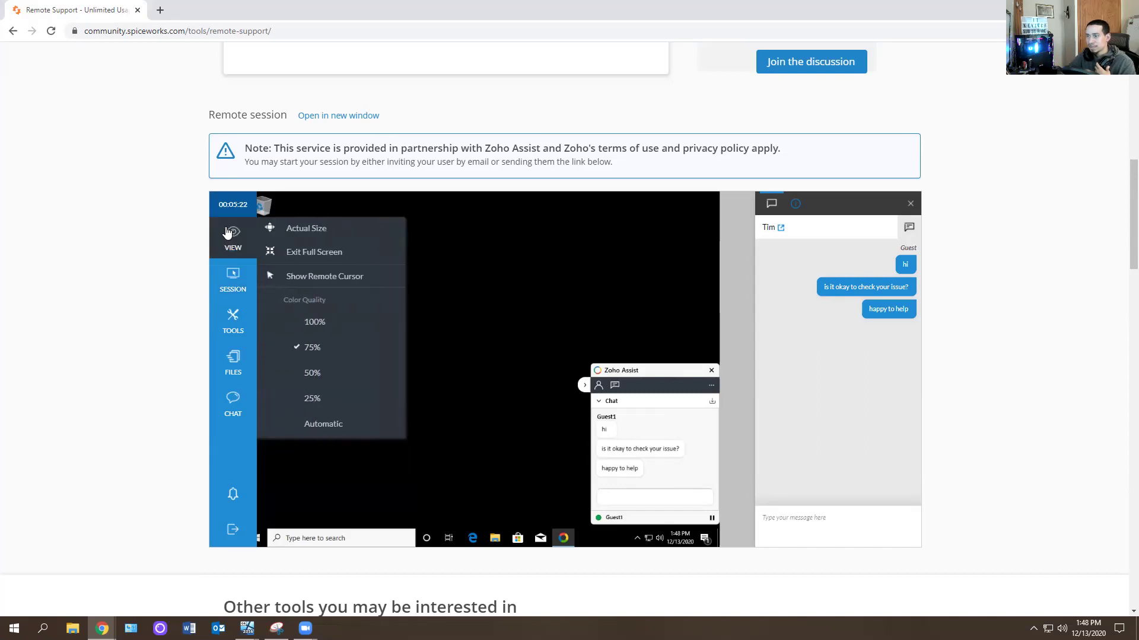
pyautogui.click(314, 322)
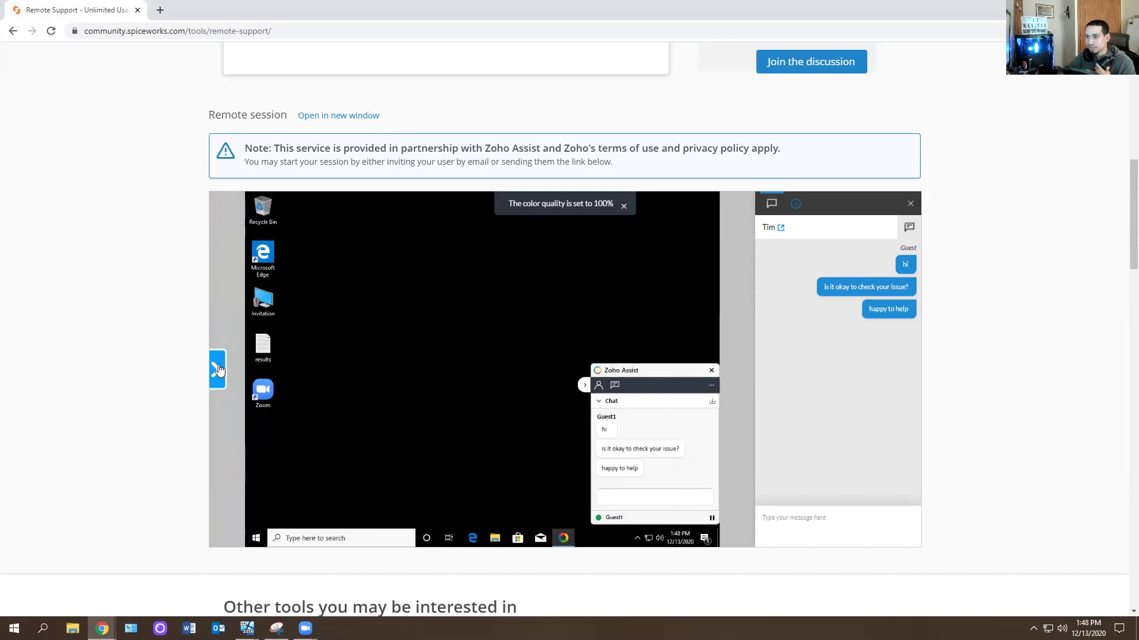
# Try the FILES transfer tool and cancel the upgrade prompt it shows.
pyautogui.click(217, 369)
pyautogui.moveTo(233, 393)
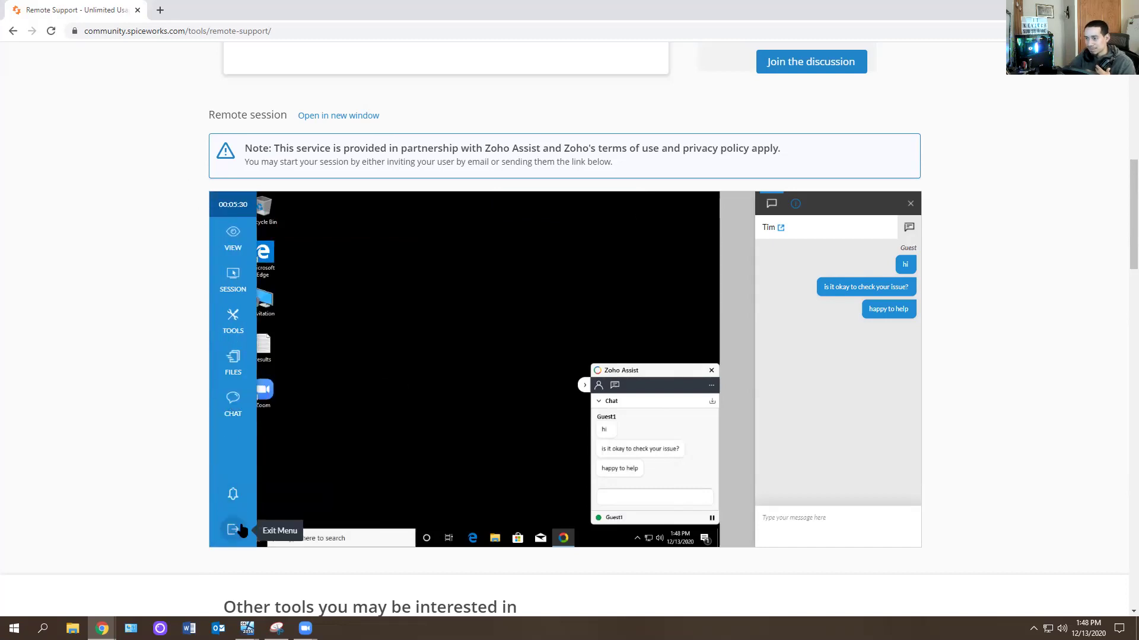
pyautogui.click(233, 361)
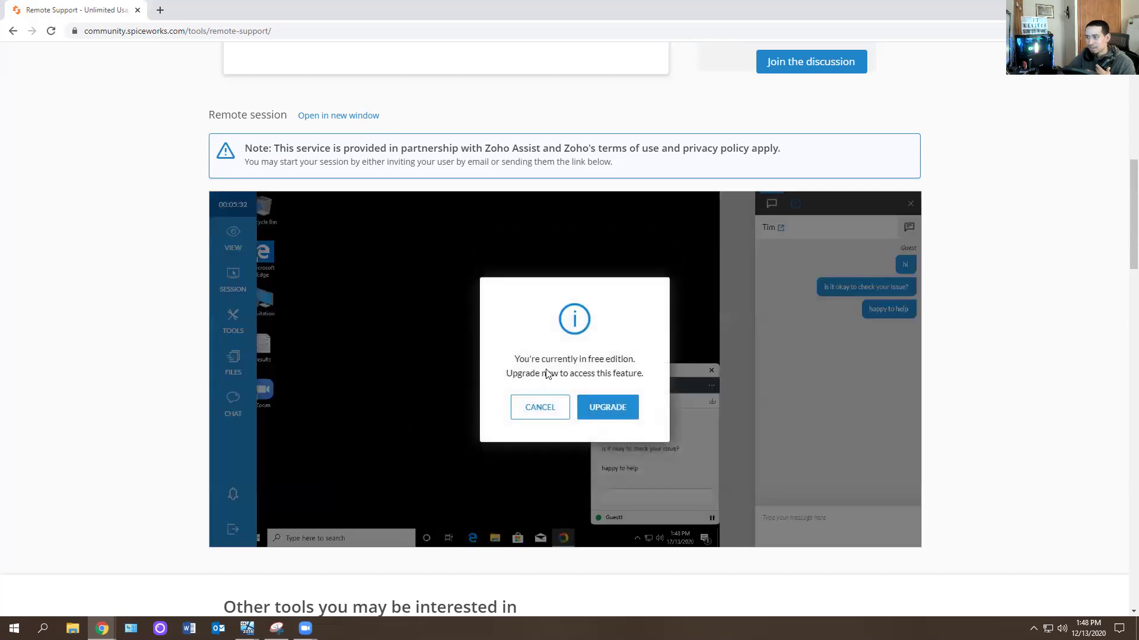
pyautogui.click(541, 407)
pyautogui.moveTo(236, 325)
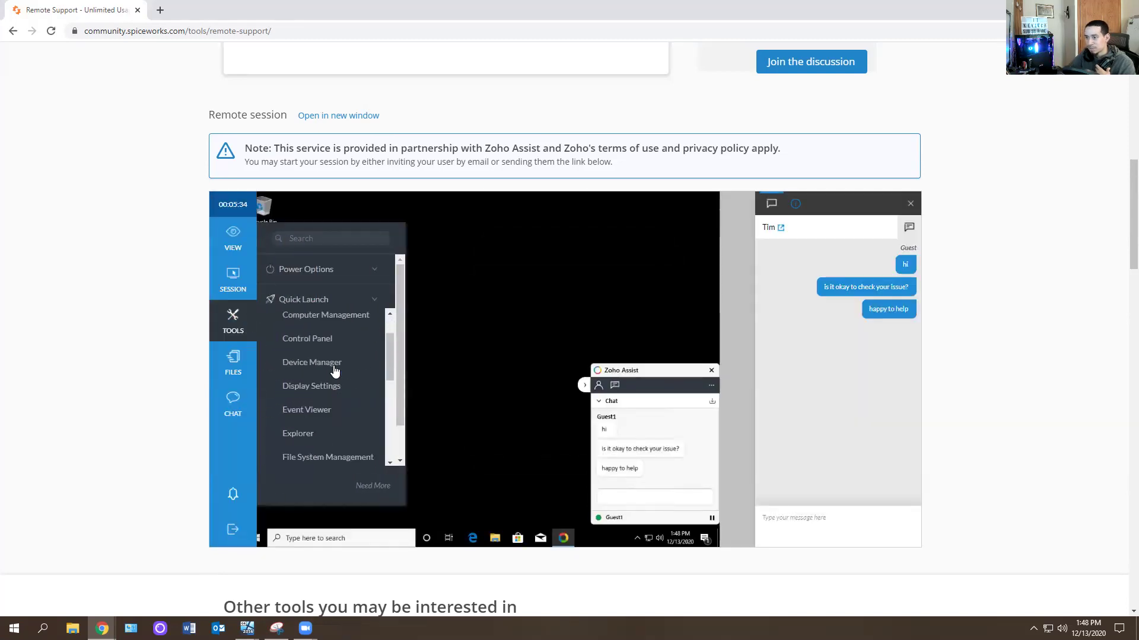
pyautogui.scroll(-3, 335, 370)
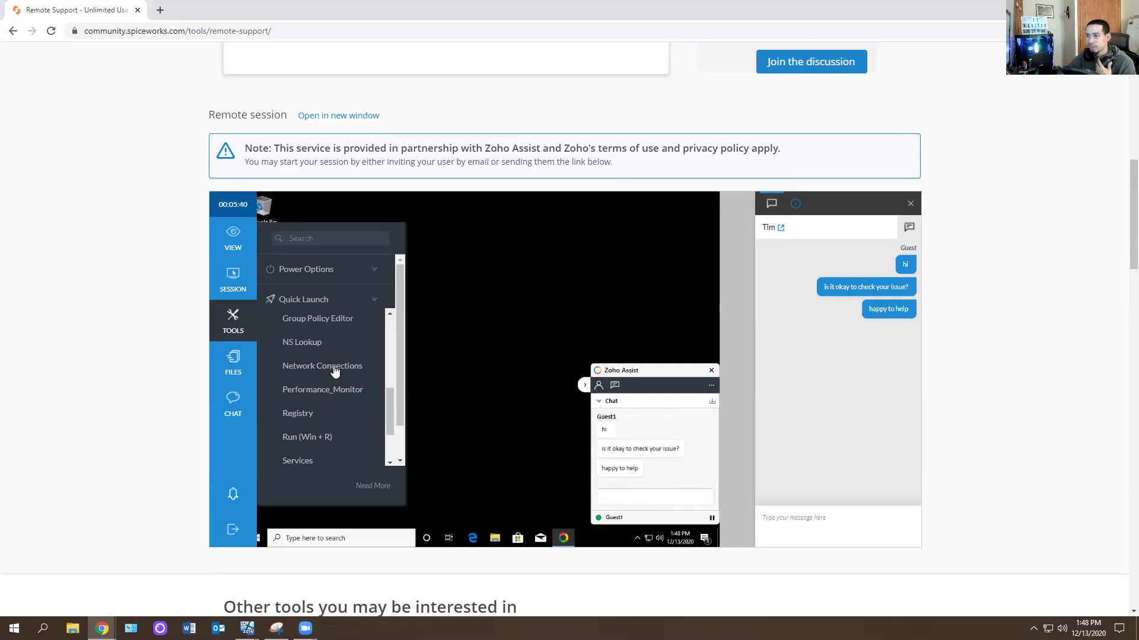
pyautogui.moveTo(232, 249)
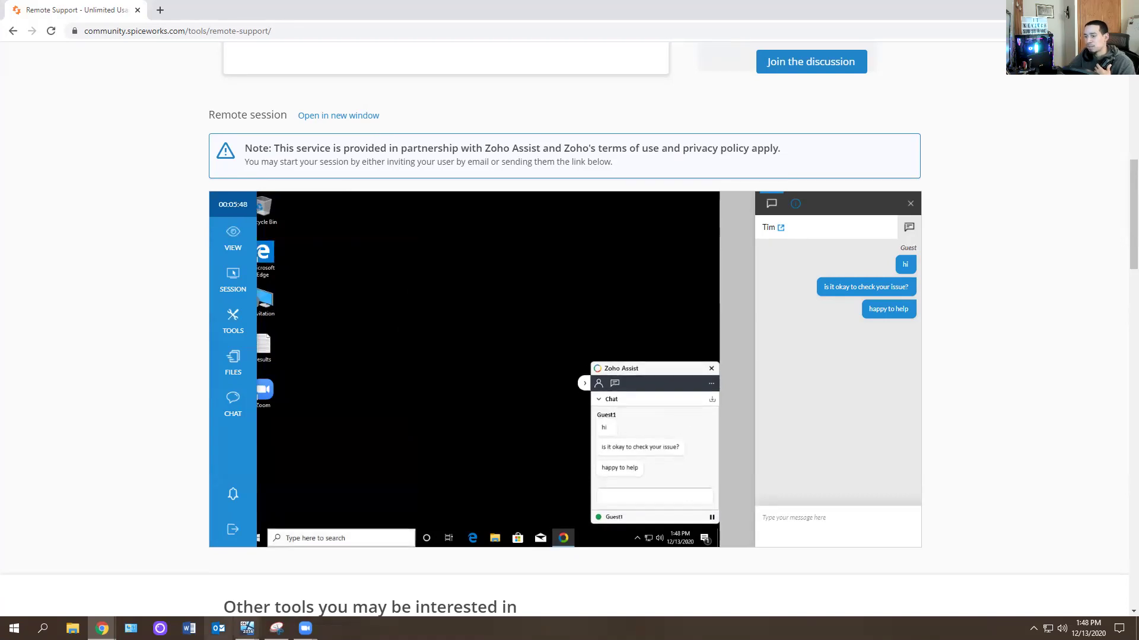
pyautogui.moveTo(248, 628)
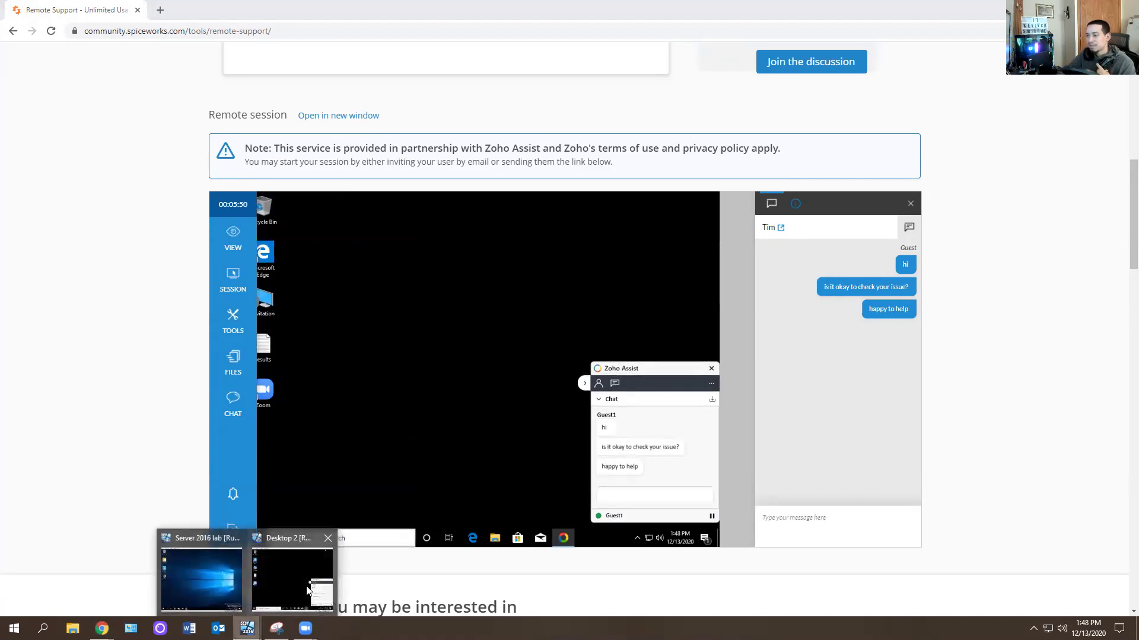
# Close Zoho Assist in the Desktop 2 VM and confirm leaving the session.
pyautogui.click(288, 563)
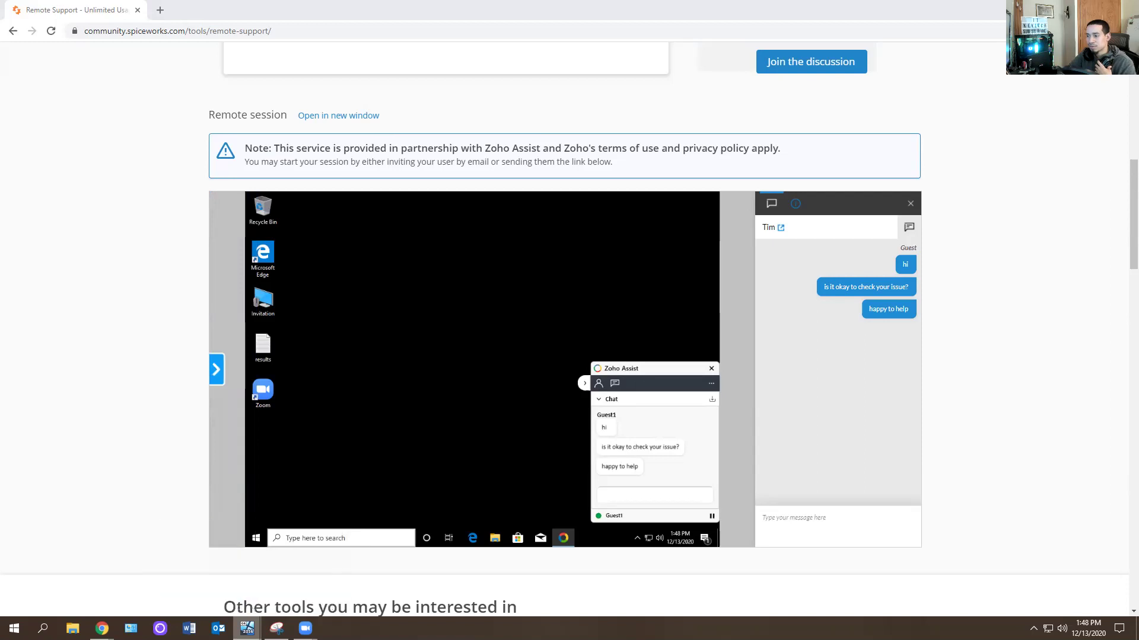
pyautogui.click(937, 345)
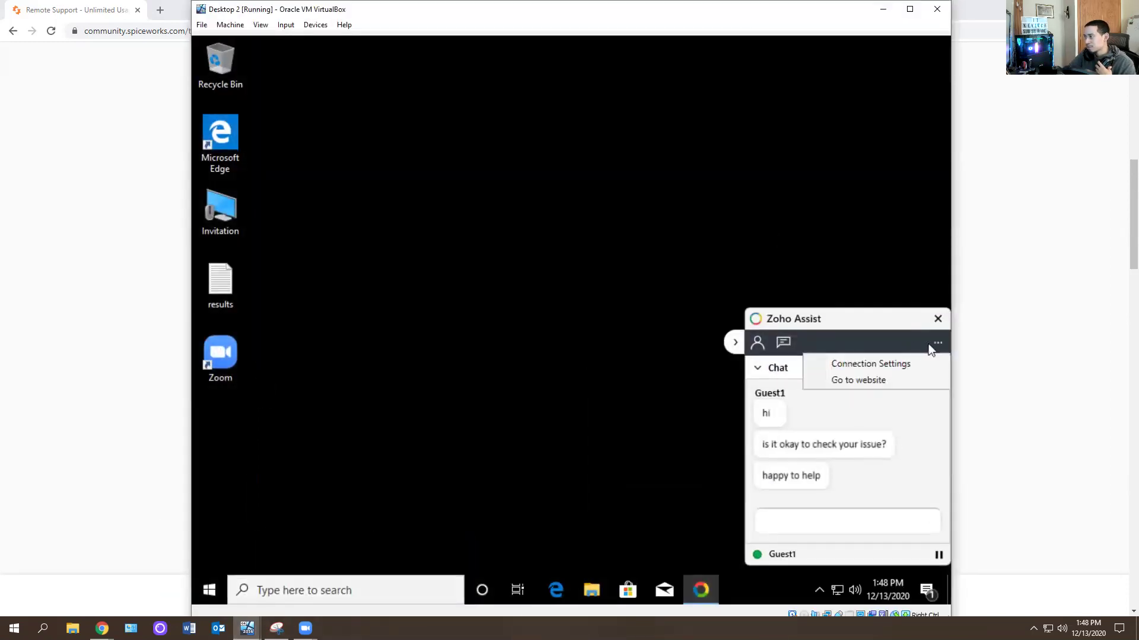
pyautogui.click(937, 321)
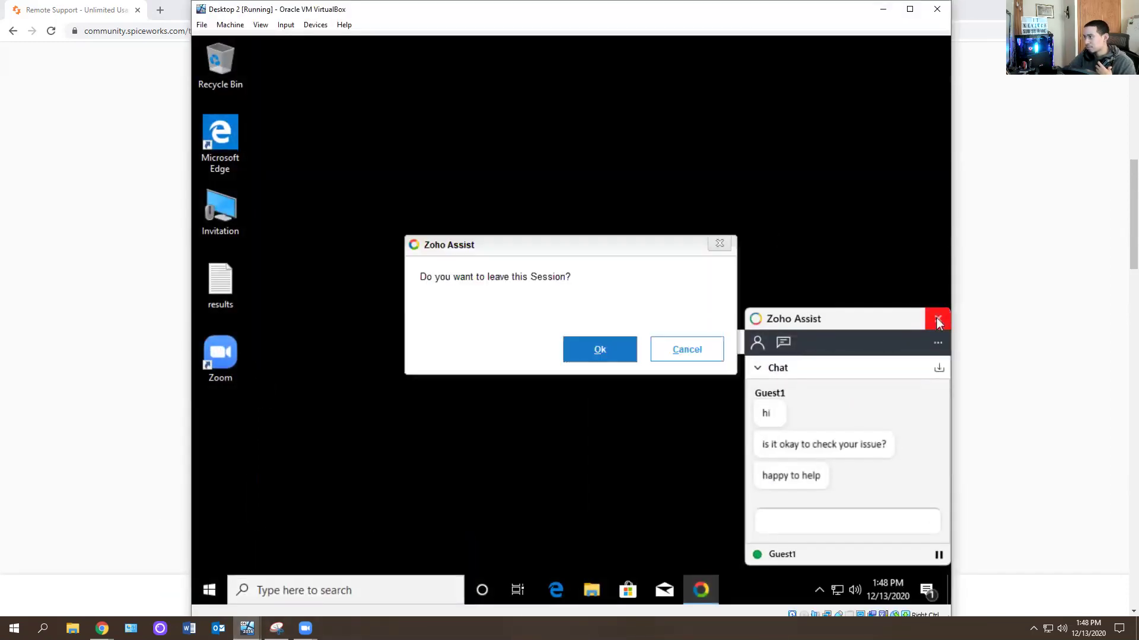
pyautogui.click(582, 352)
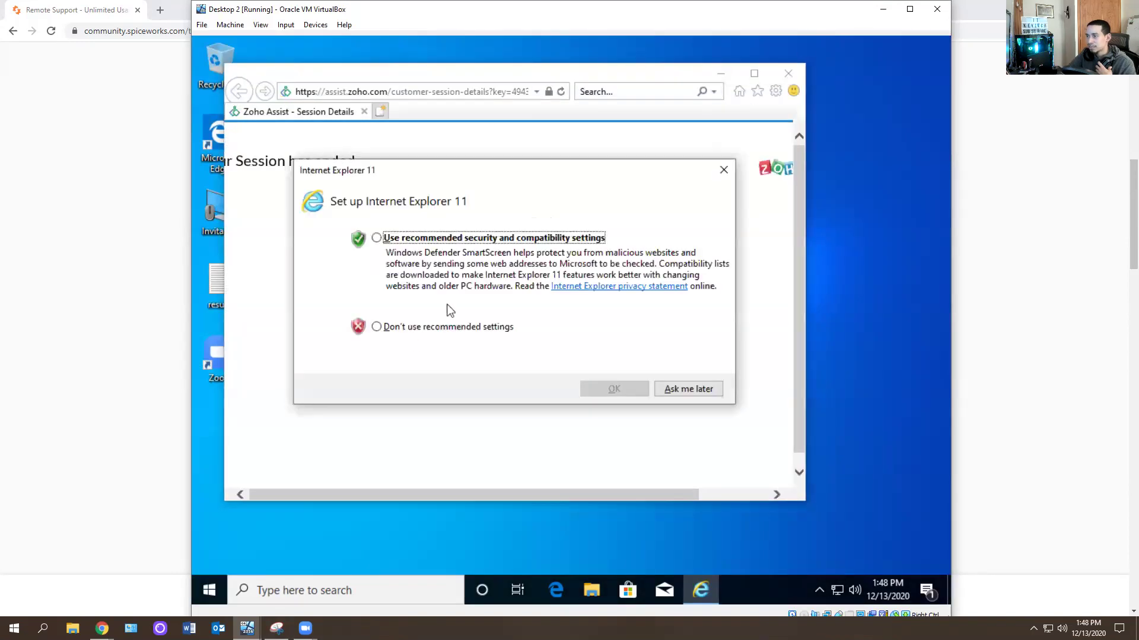
# Accept the recommended Internet Explorer settings, then close the Edge tab and Internet Explorer.
pyautogui.click(401, 240)
pyautogui.click(613, 399)
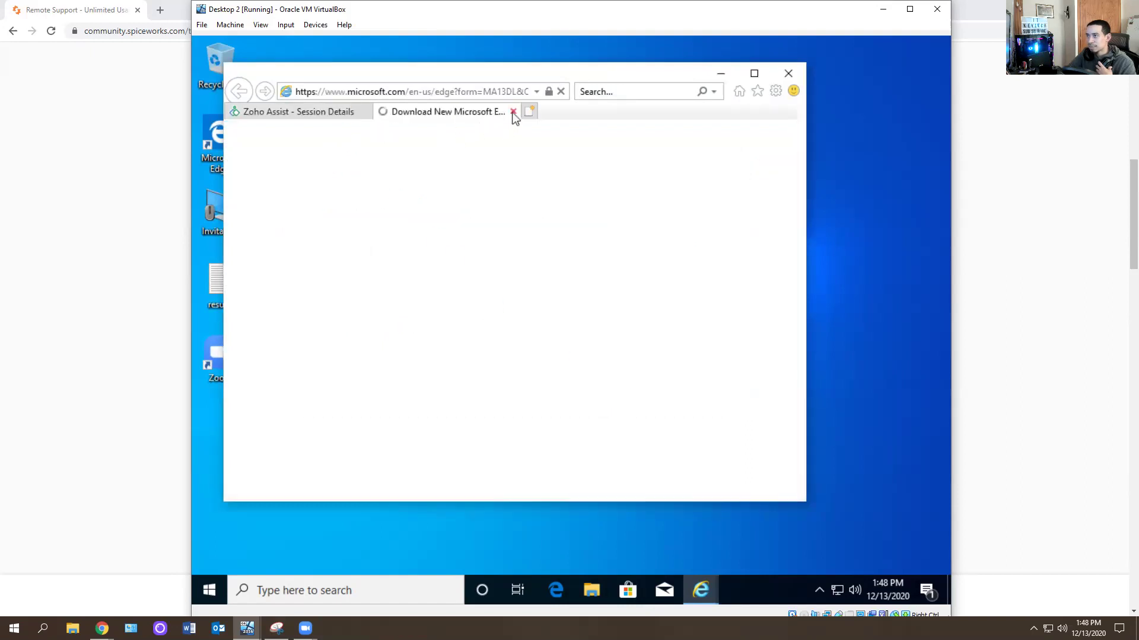
pyautogui.click(513, 112)
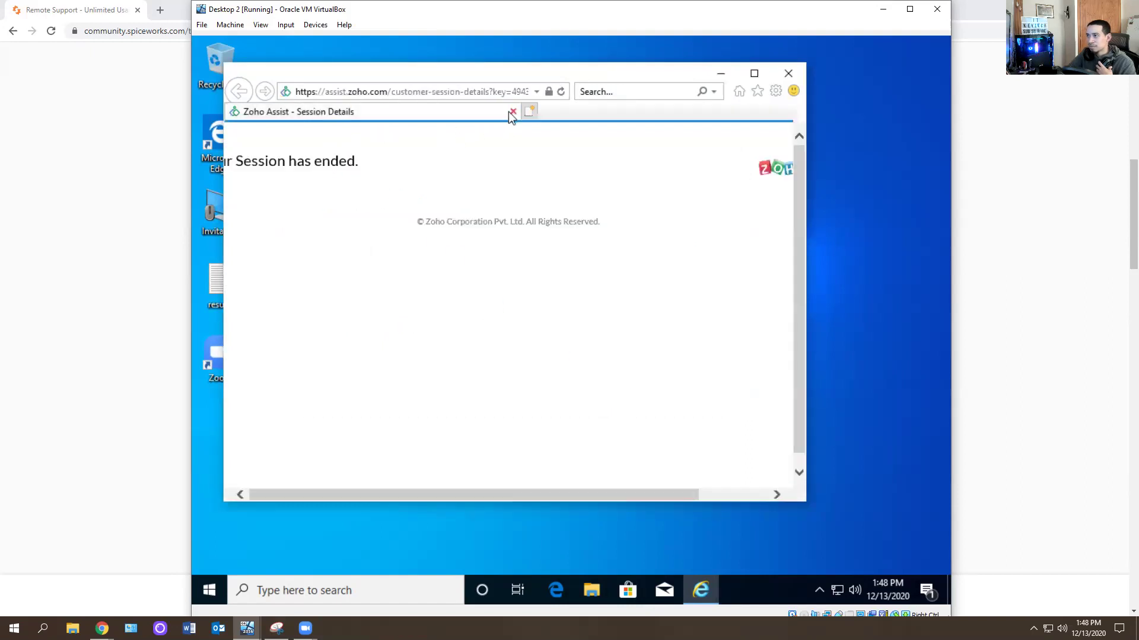
pyautogui.click(802, 74)
# End the remote session with END NOW after 02 mins 57 secs.
pyautogui.click(883, 9)
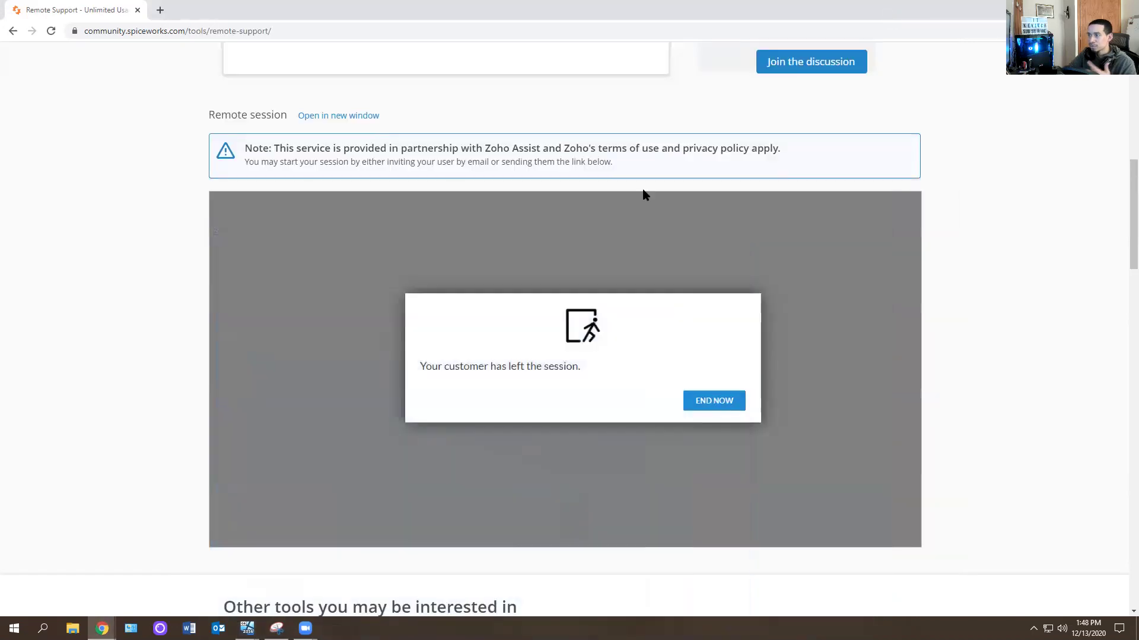
pyautogui.click(701, 401)
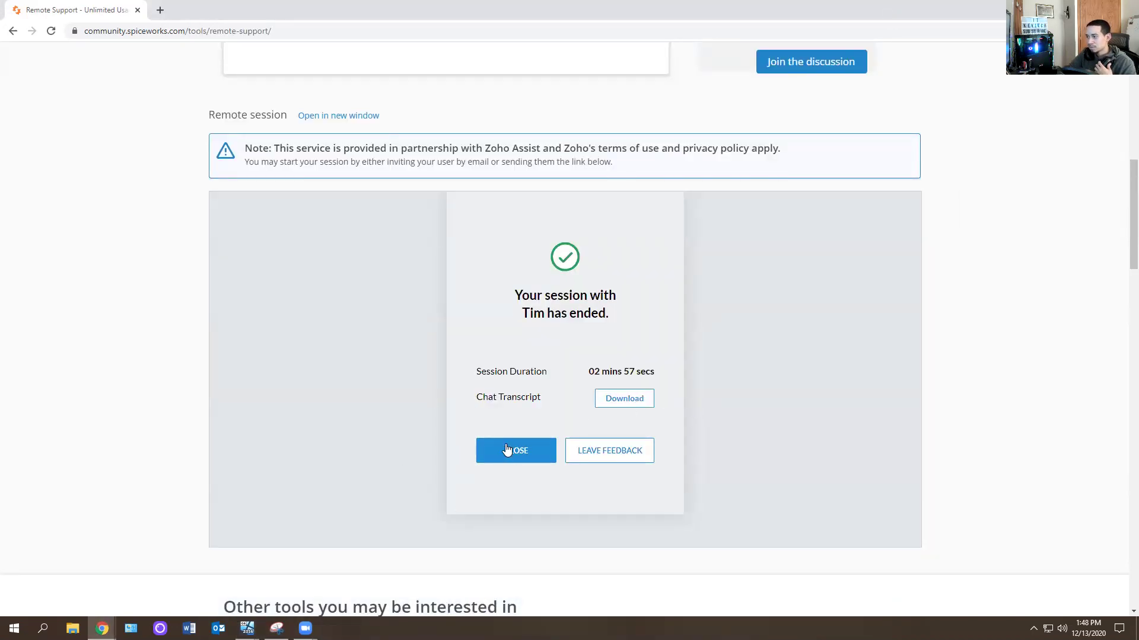
pyautogui.scroll(3, 282, 354)
# Go to Help Desk from Tools & Apps, leave the page, and launch Cloud Help Desk.
pyautogui.scroll(-3, 307, 326)
pyautogui.scroll(5, 285, 266)
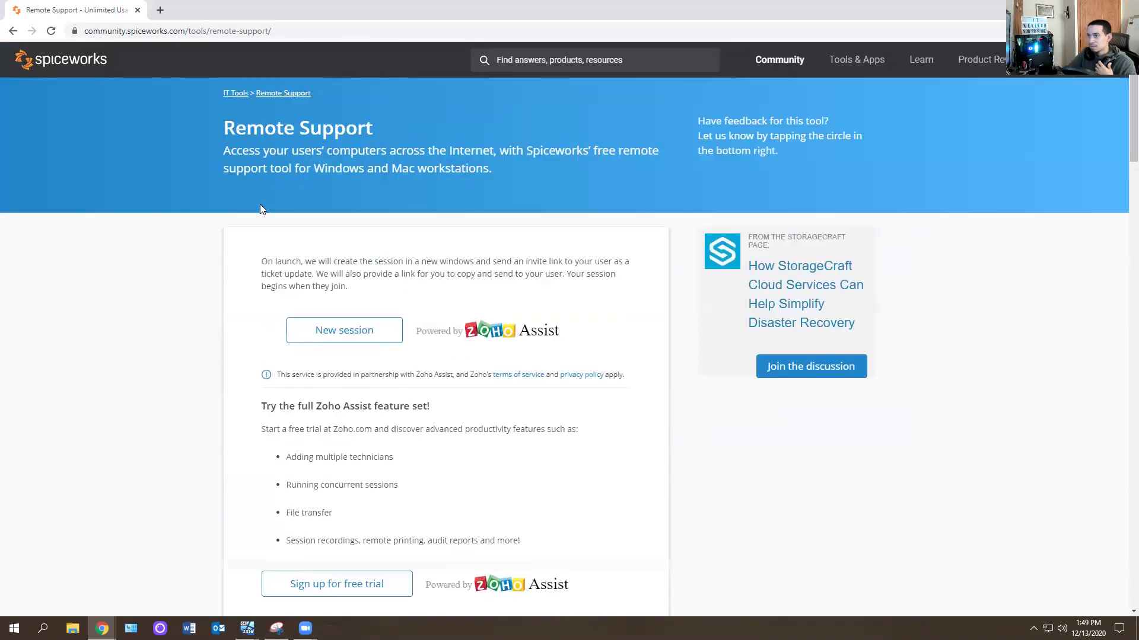
pyautogui.click(159, 11)
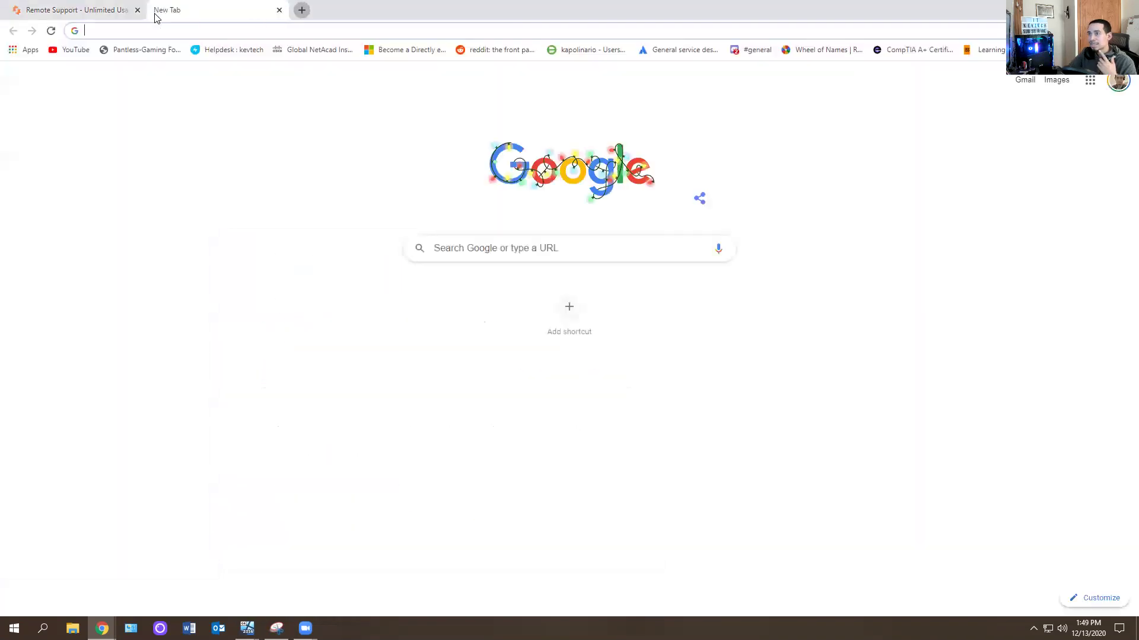
pyautogui.click(279, 10)
pyautogui.moveTo(857, 67)
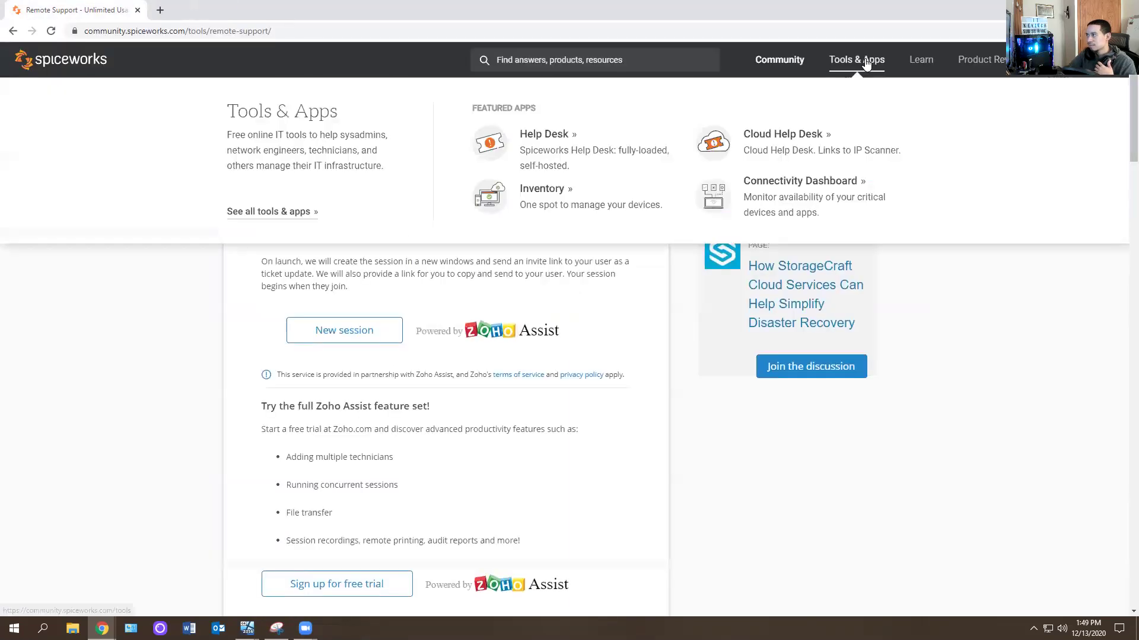
pyautogui.click(540, 139)
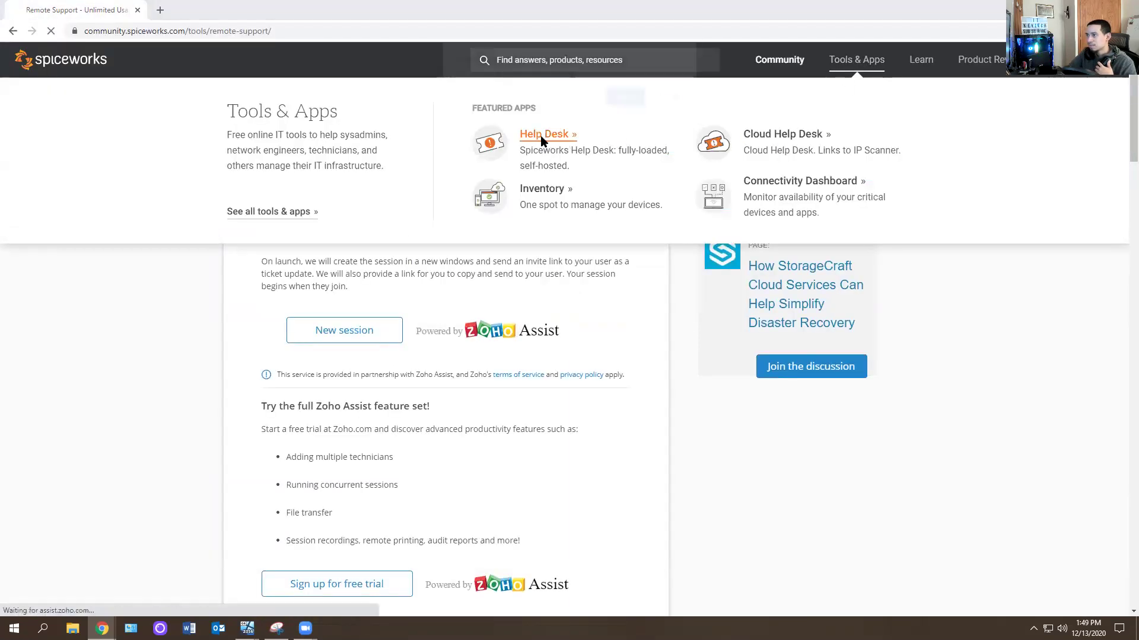
pyautogui.click(627, 98)
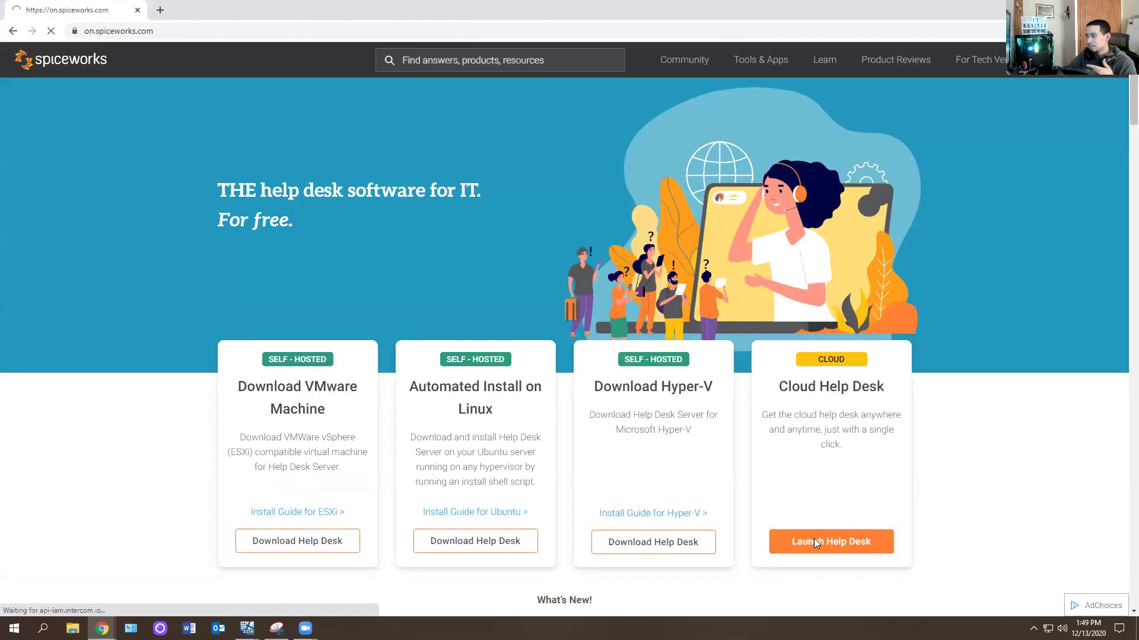
pyautogui.click(814, 544)
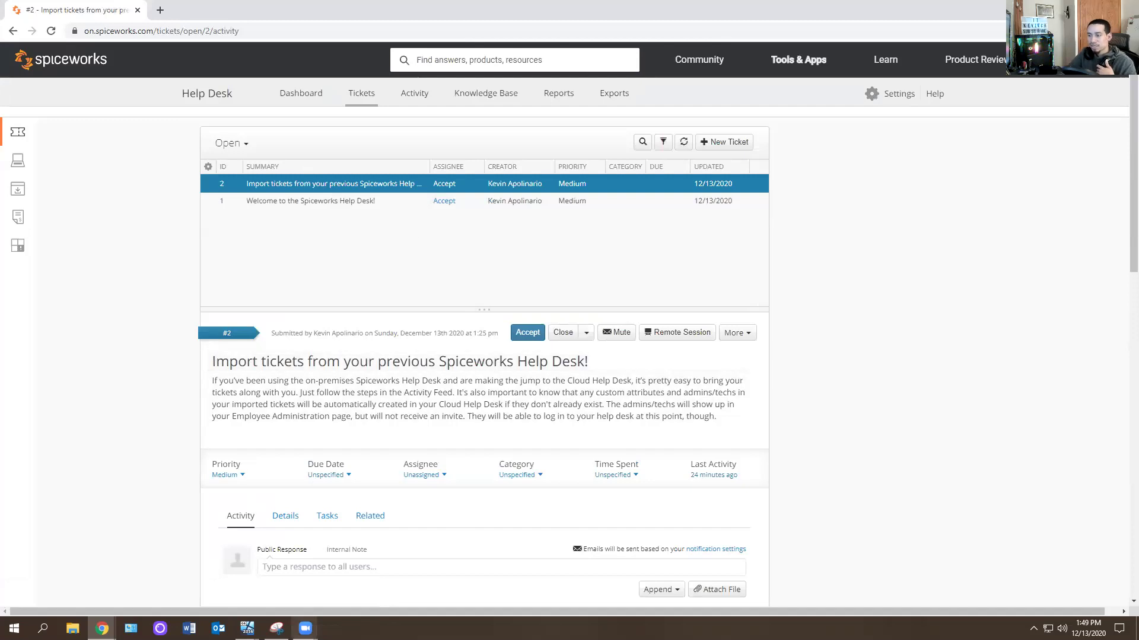
# Bring the Desktop 2 VM forward and double-click its Zoom desktop shortcut.
pyautogui.moveTo(247, 628)
pyautogui.click(345, 583)
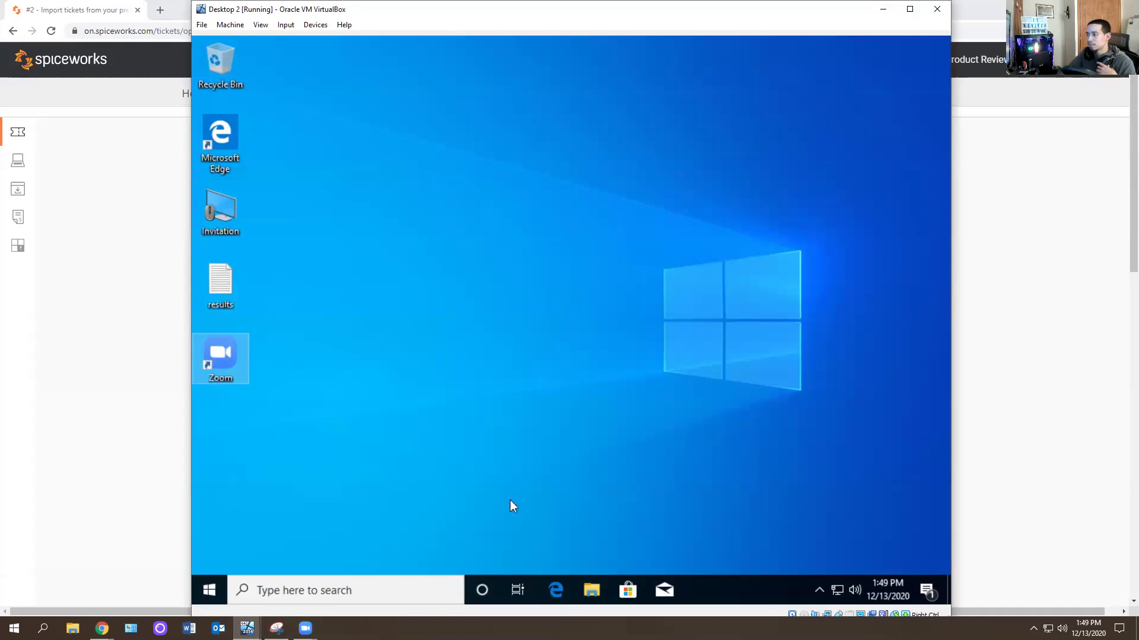
pyautogui.doubleClick(198, 361)
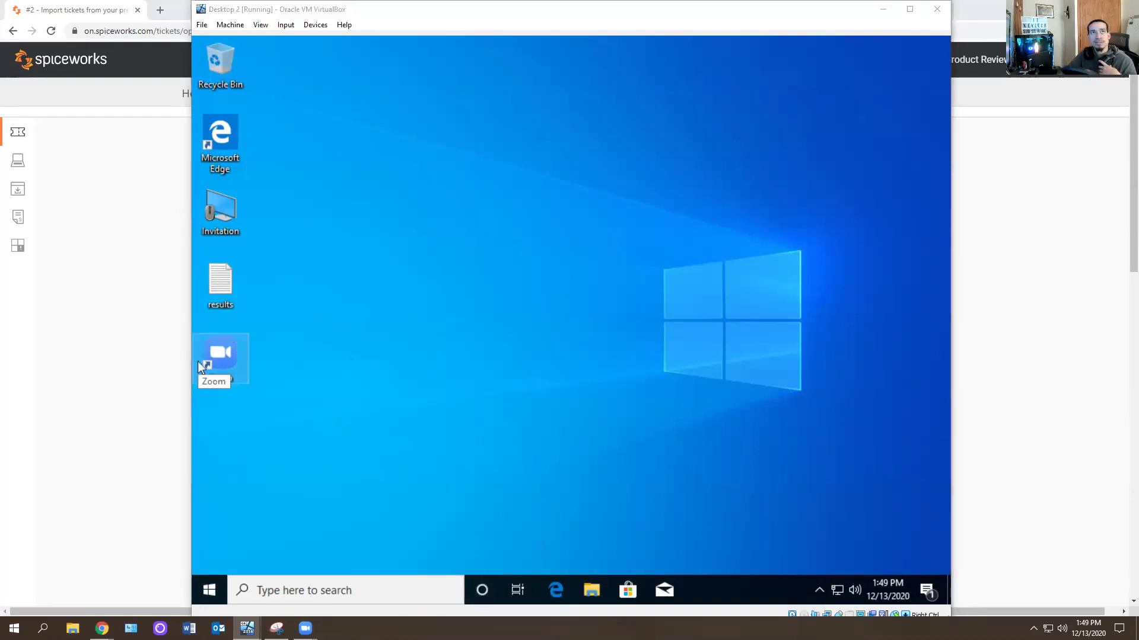